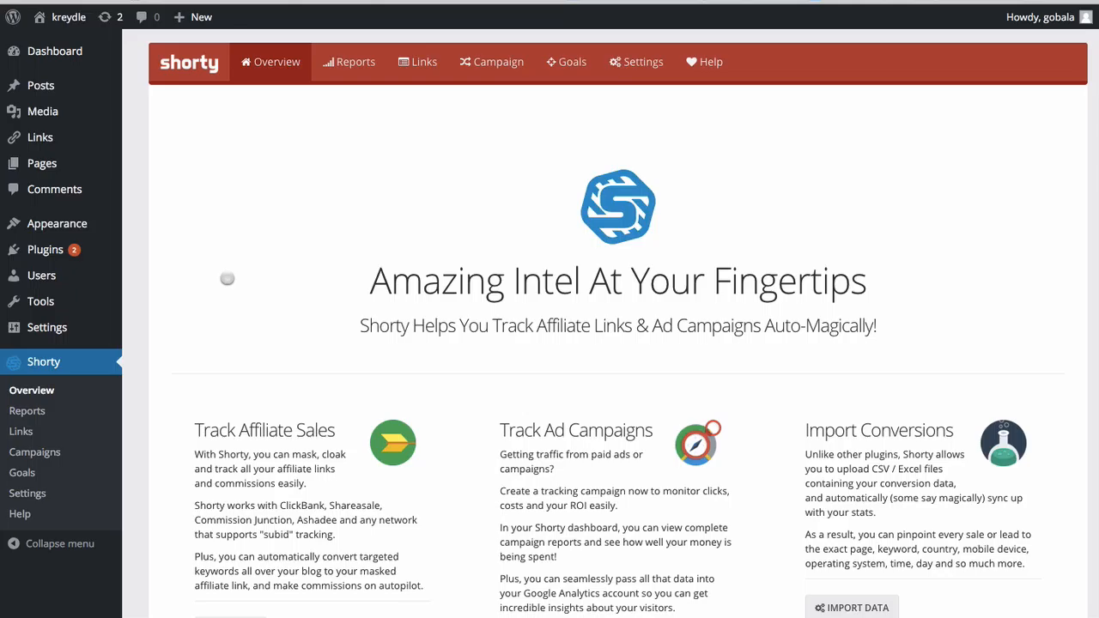
Open Shorty's License & Help page and focus the License Key field.
left_click(712, 69)
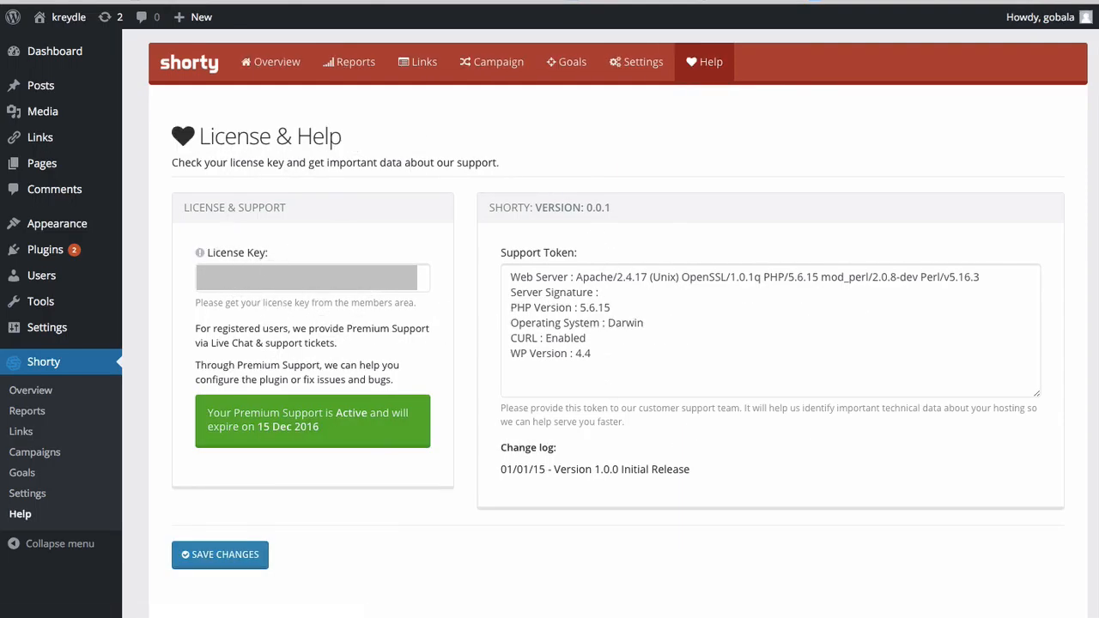
left_click(338, 289)
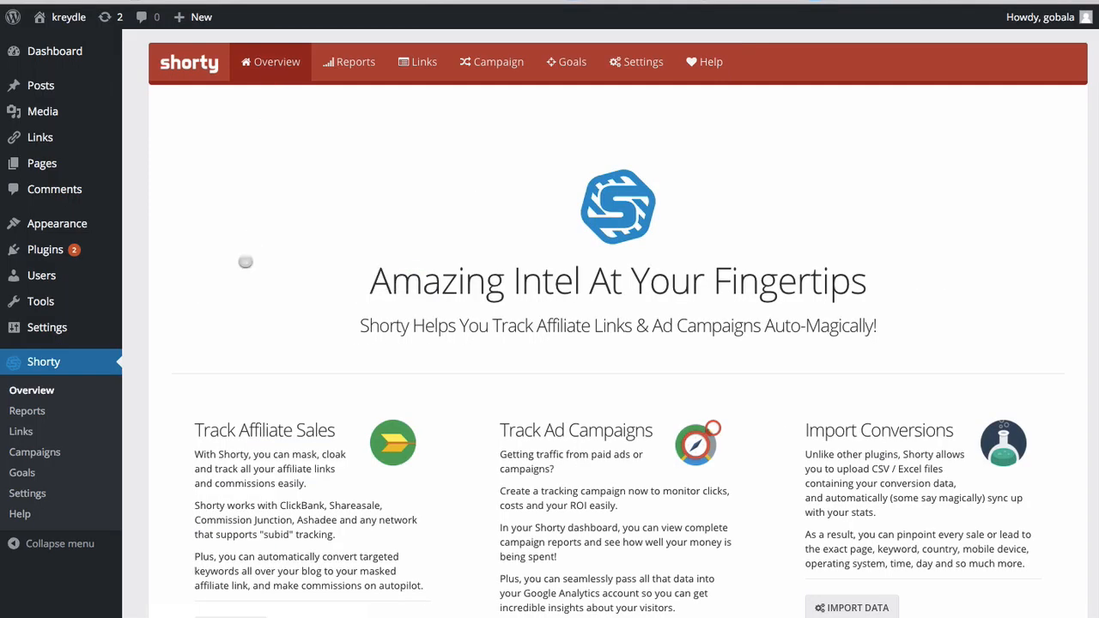
Scroll through the Overview's affiliate sales, ad campaigns and import conversions sections and back up.
scroll(545, 356, "down", 3)
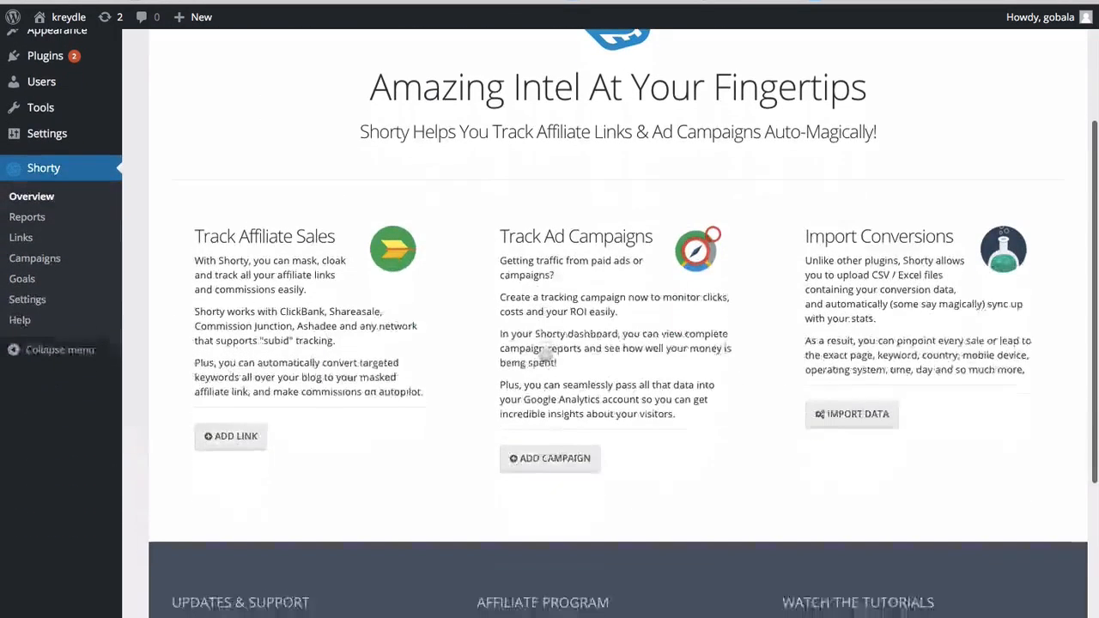
scroll(545, 355, "up", 2)
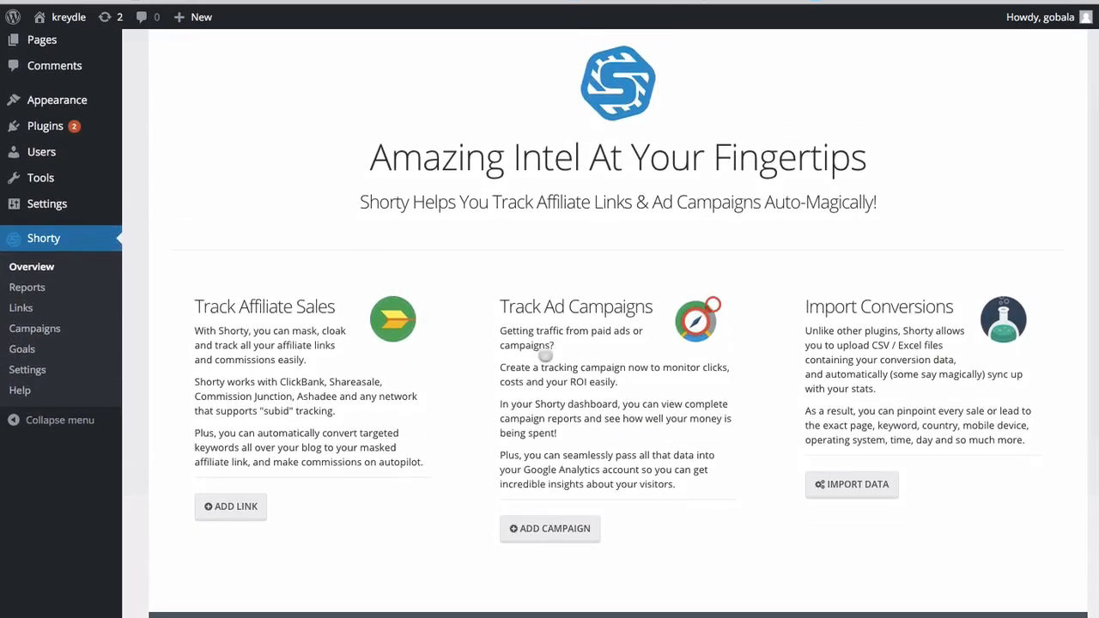
scroll(541, 326, "down", 1)
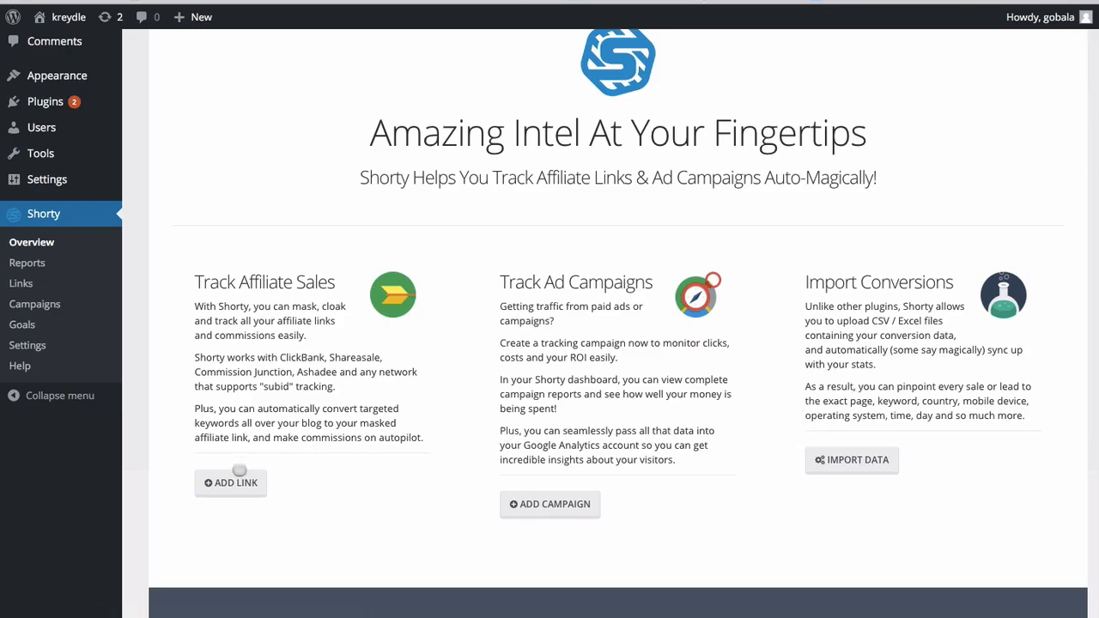
scroll(496, 384, "up", 3)
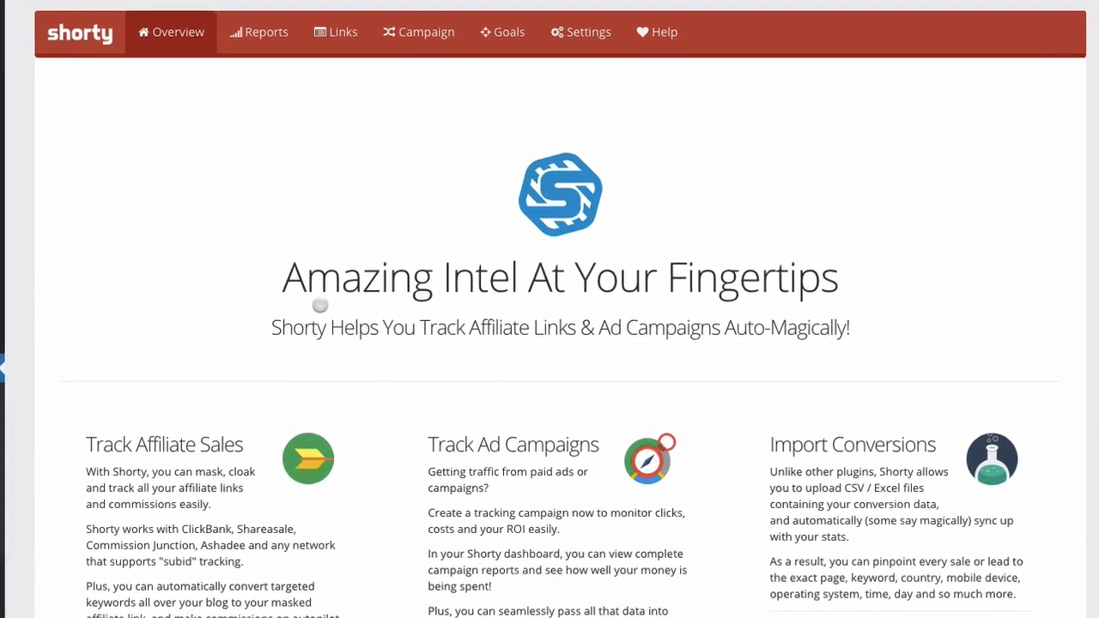
left_click(323, 35)
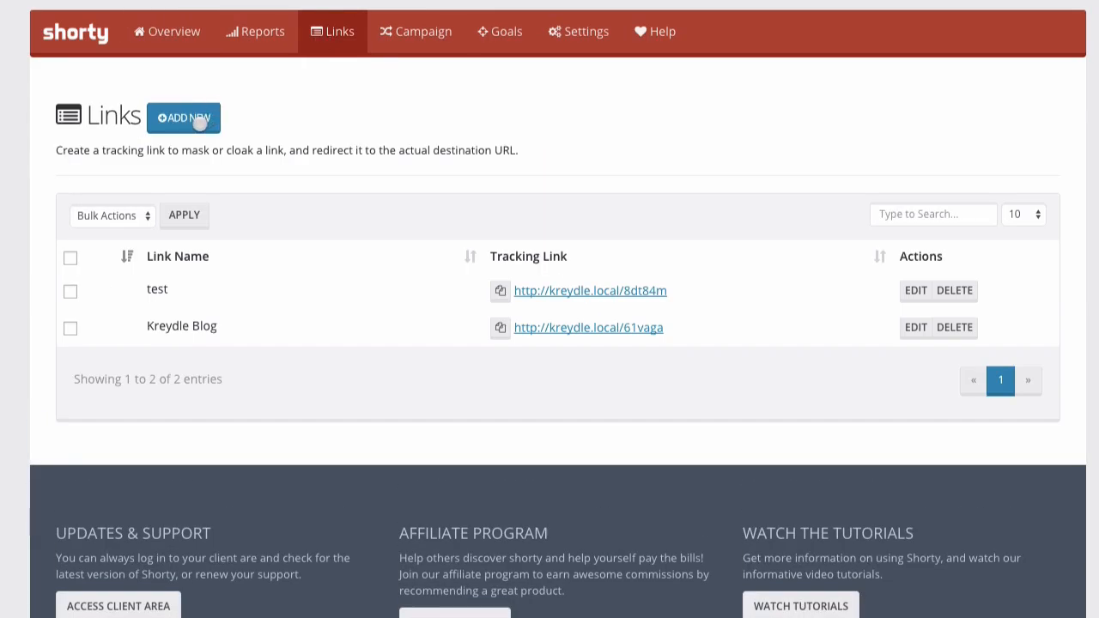
left_click(200, 120)
left_click(137, 278)
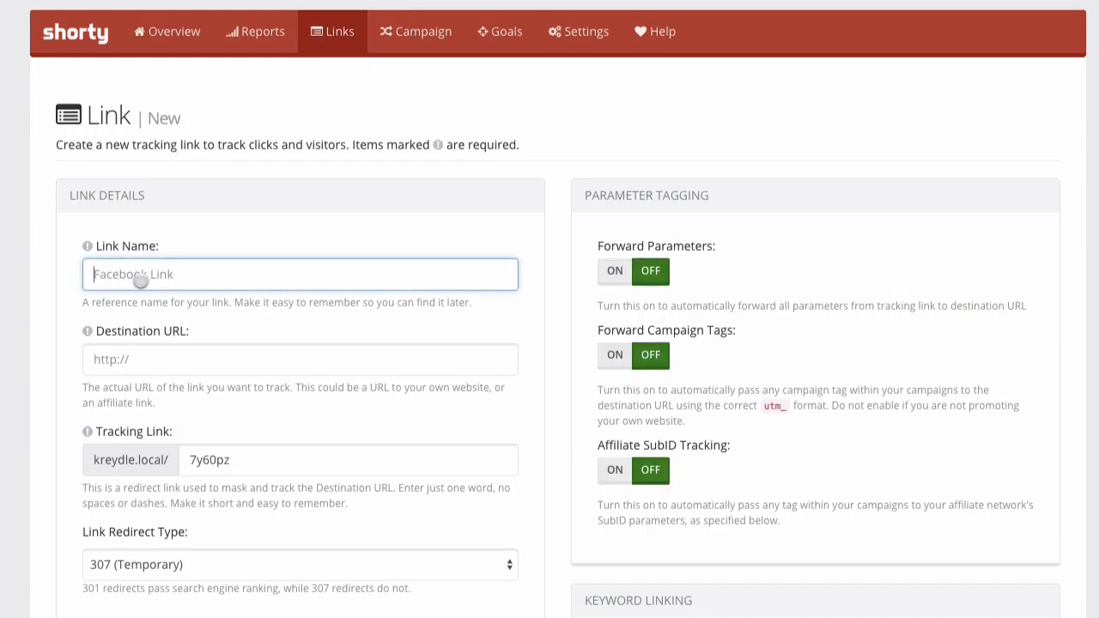
type("Affiliate Link Name here")
key("Tab")
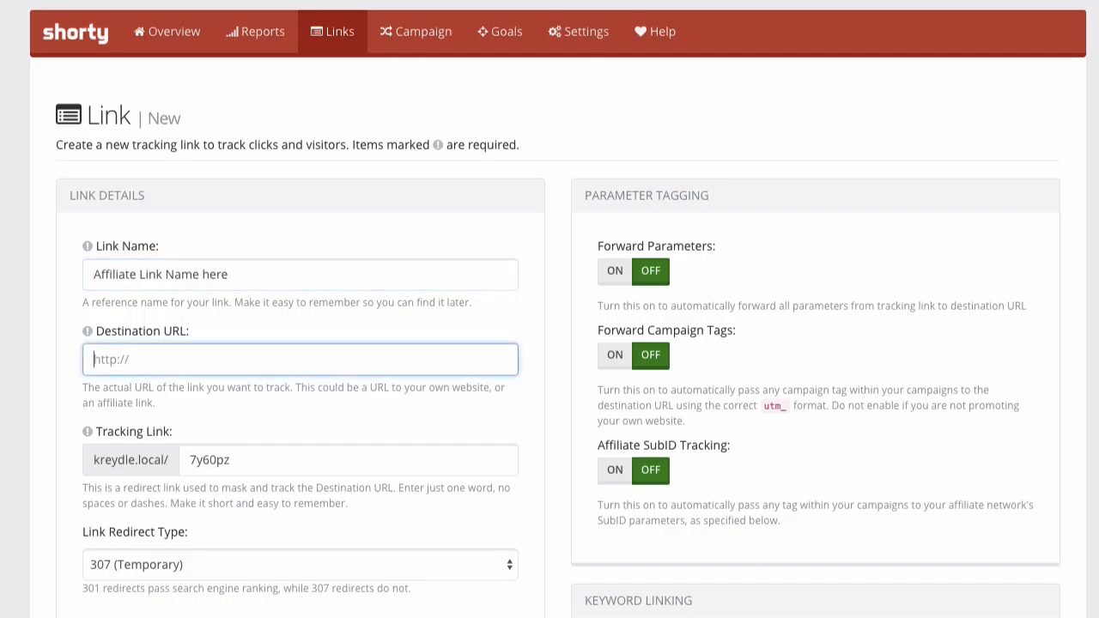
type("http://www.website.com/?aff_id=123")
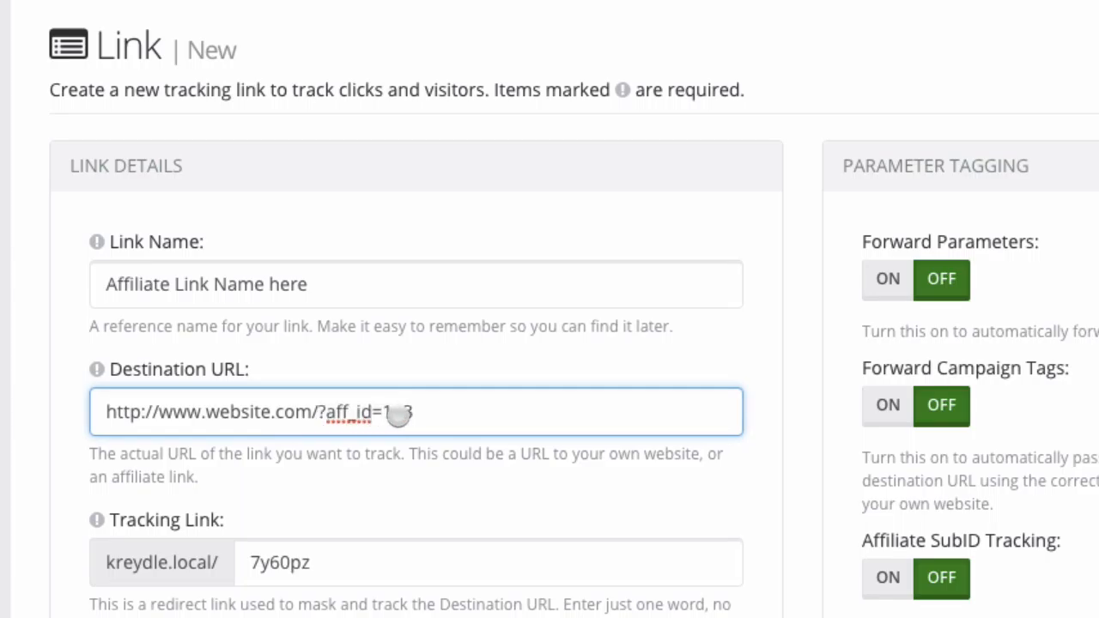
Replace the generated tracking slug 7y60pz with 'custom'.
scroll(214, 490, "down", 1)
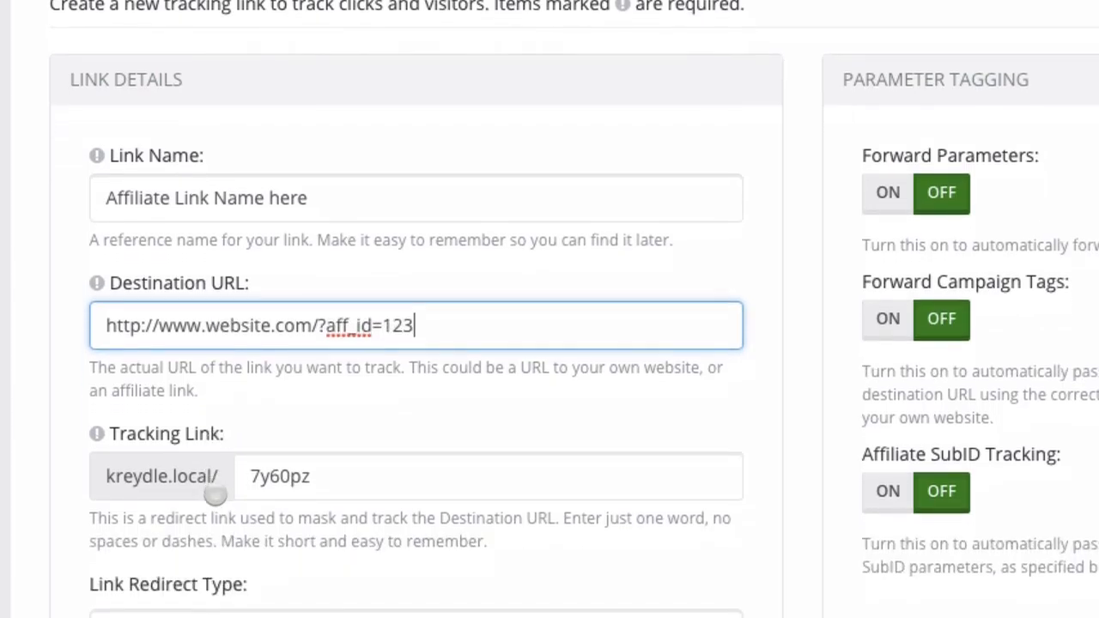
left_click(315, 478)
double_click(275, 478)
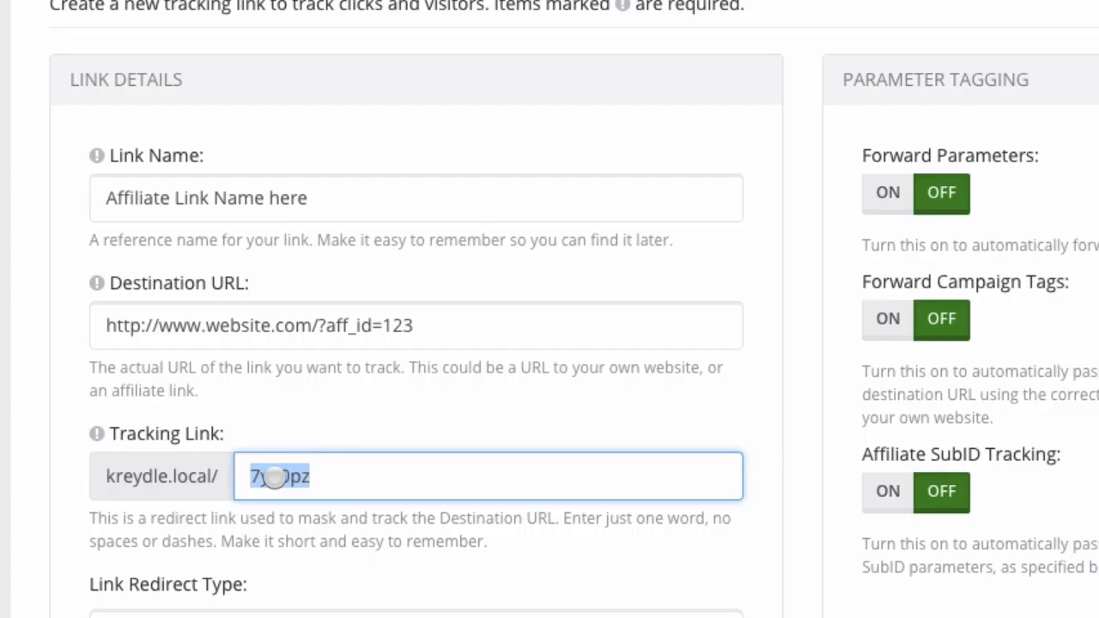
type("custom")
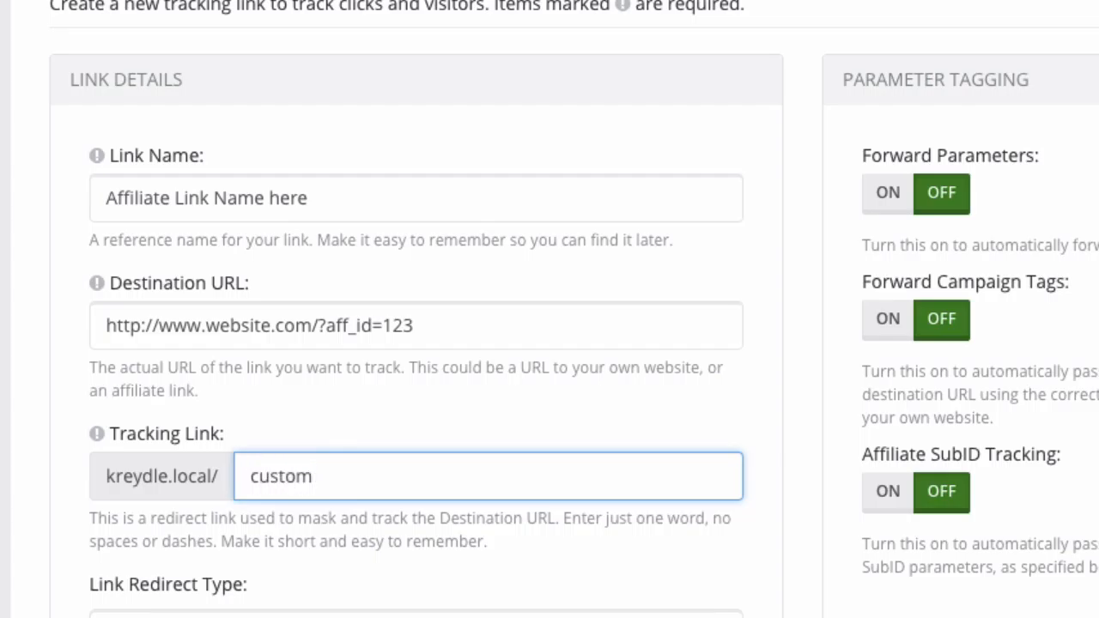
left_click(233, 571)
scroll(233, 571, "down", 3)
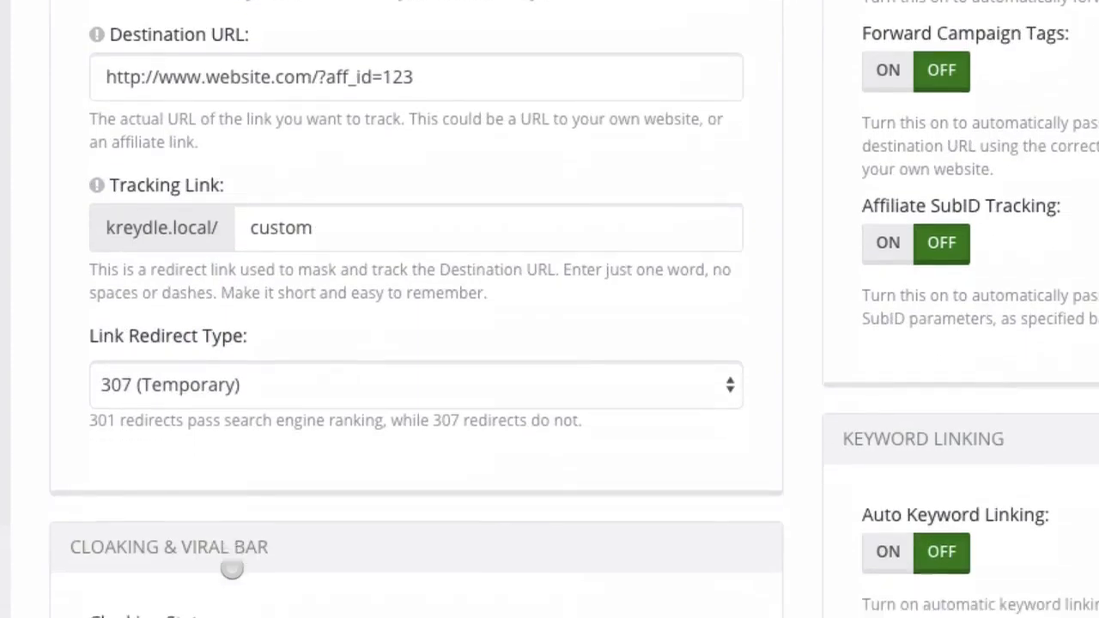
scroll(232, 569, "down", 8)
left_click(155, 274)
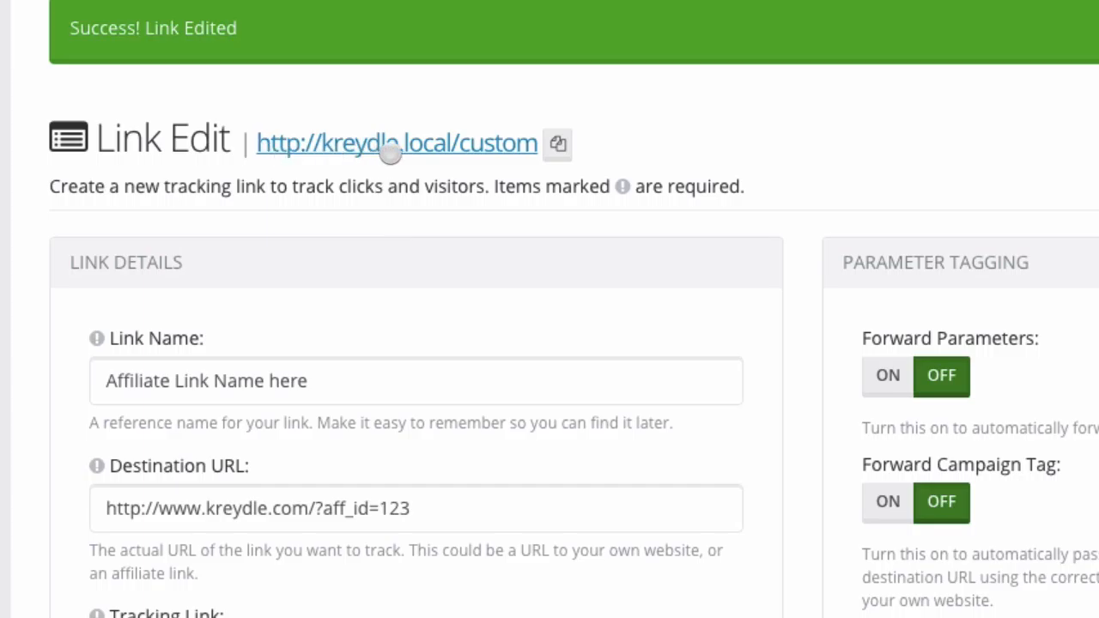
left_click(471, 150)
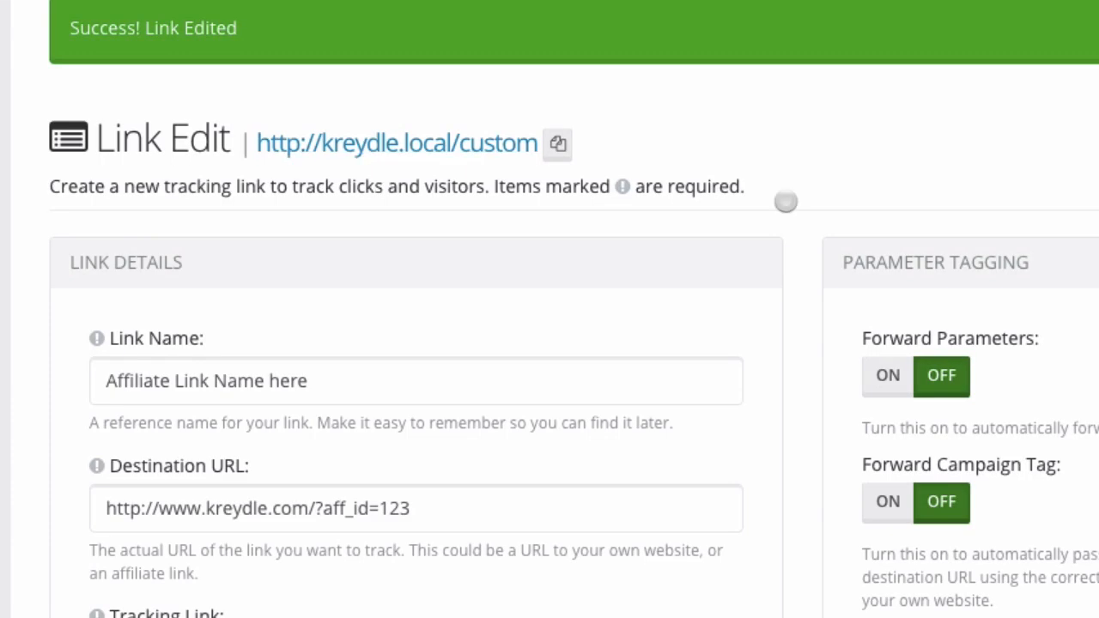
Turn on Affiliate SubID Tracking under Parameter Tagging, giving SubID Format aff_sub.
scroll(793, 261, "down", 2)
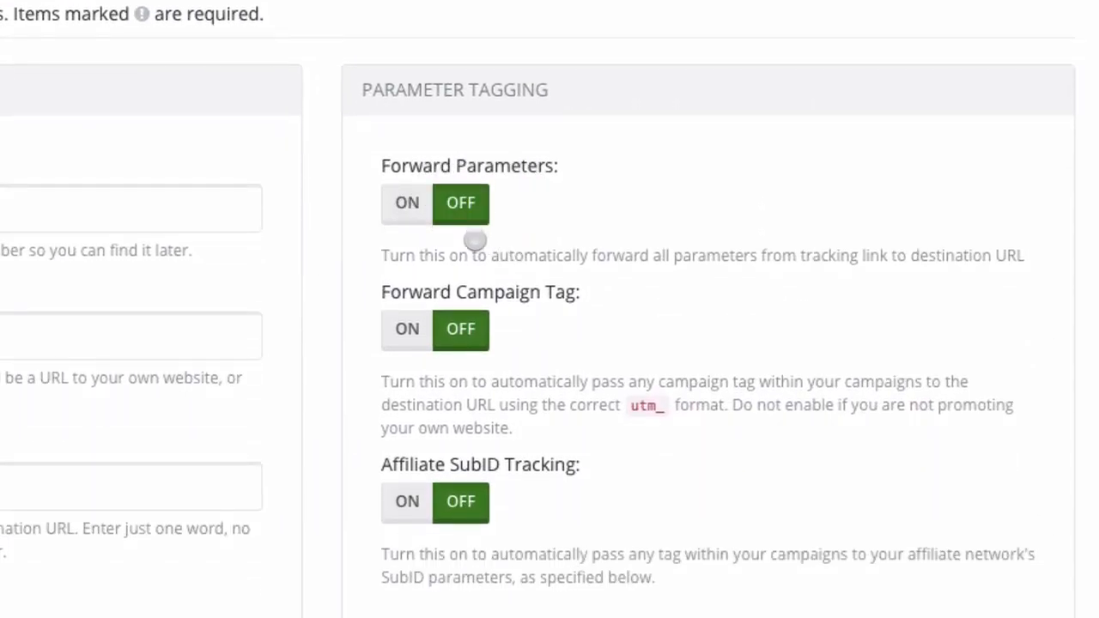
scroll(473, 240, "down", 1)
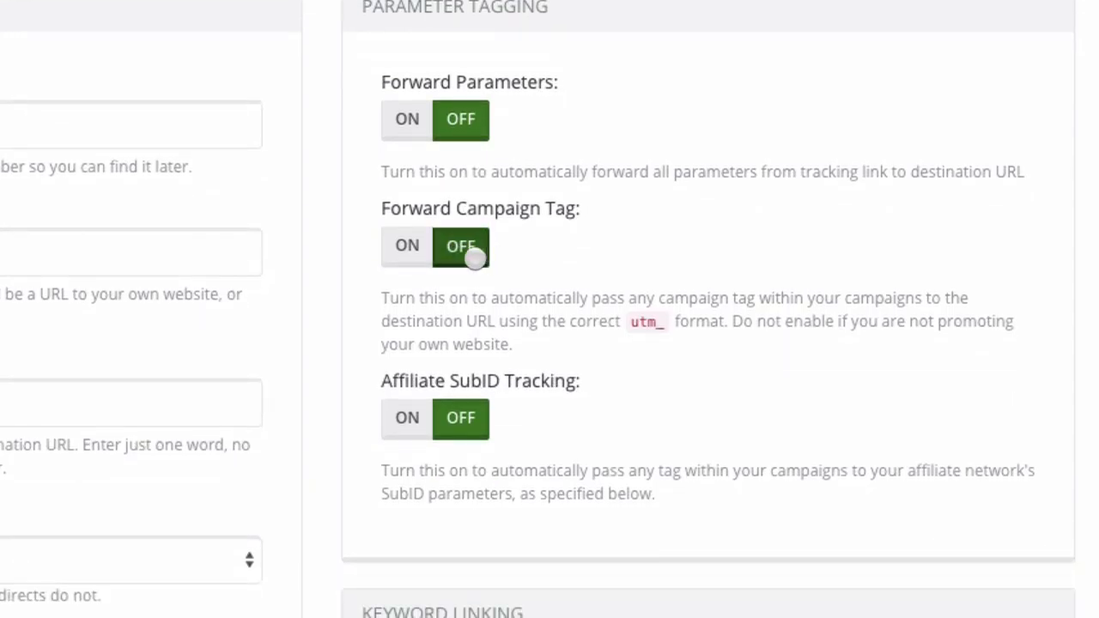
scroll(471, 314, "down", 3)
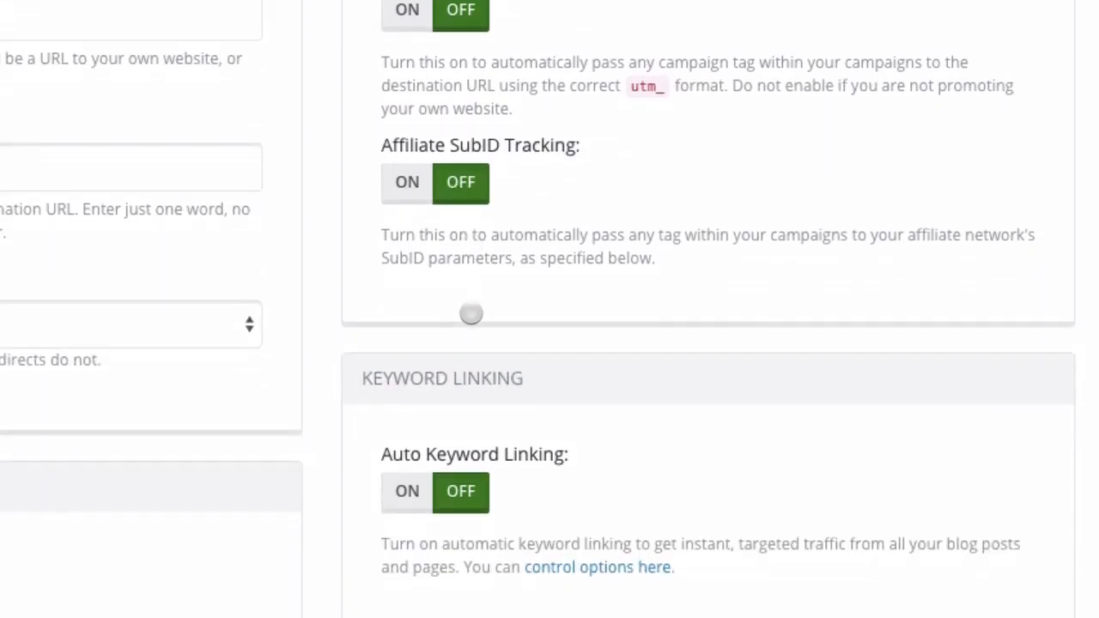
scroll(471, 314, "down", 1)
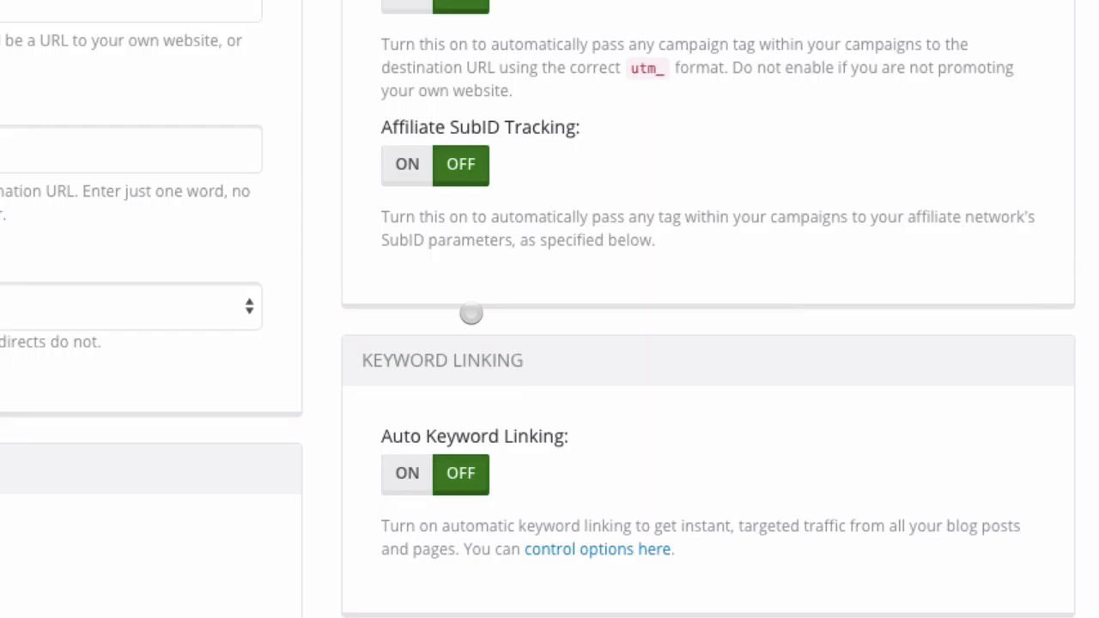
scroll(472, 314, "up", 1)
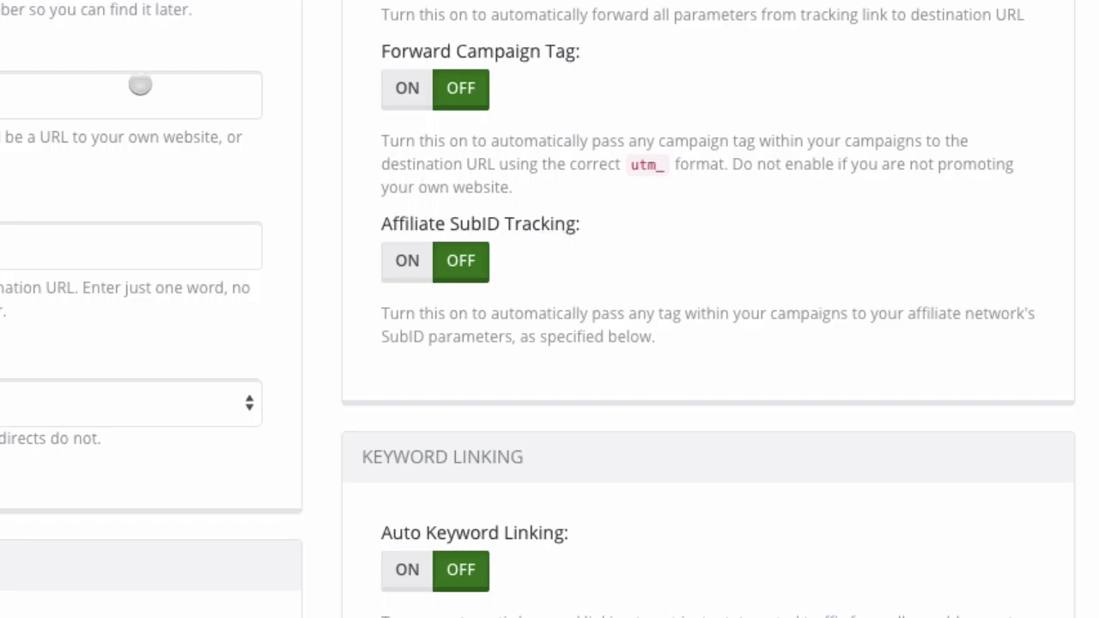
left_click(5, 103)
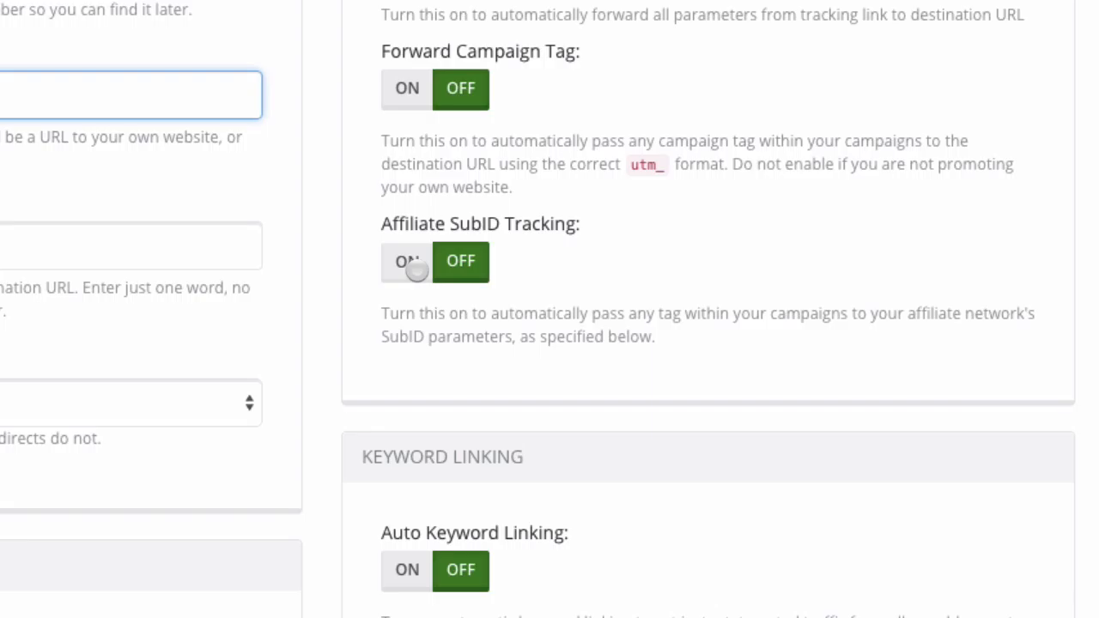
left_click(415, 271)
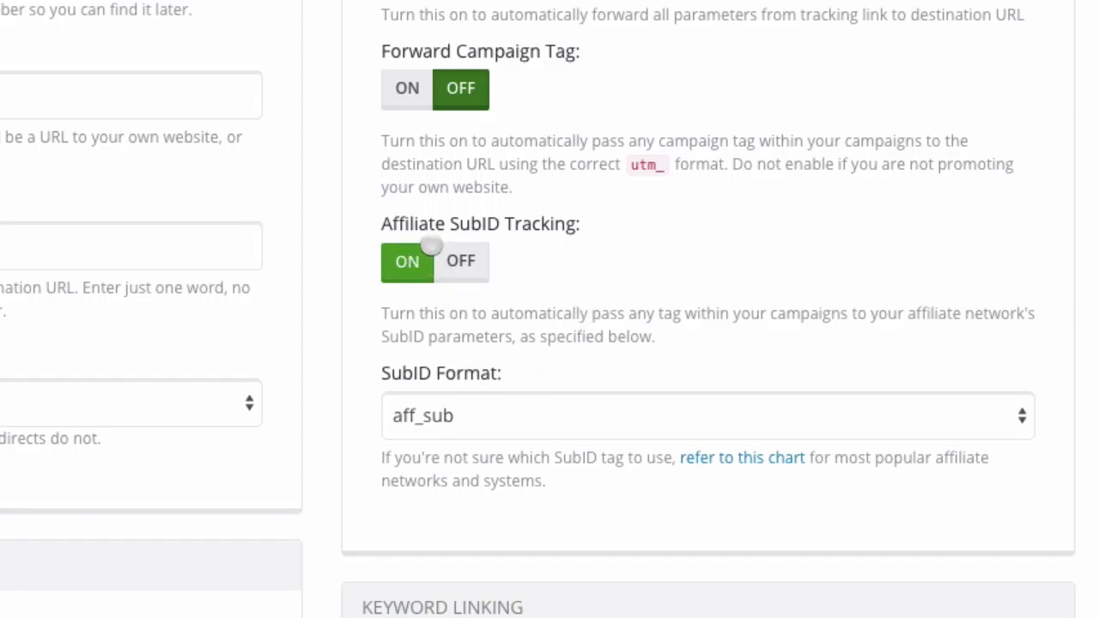
Change the link's SubID Format from aff_sub to tid.
left_click(492, 418)
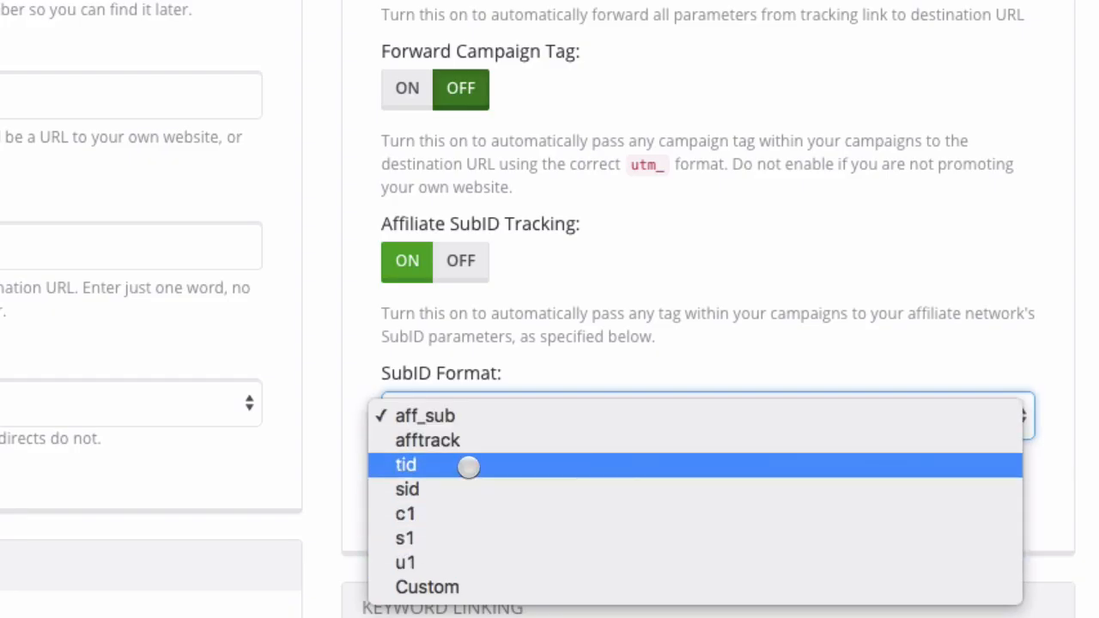
left_click(468, 467)
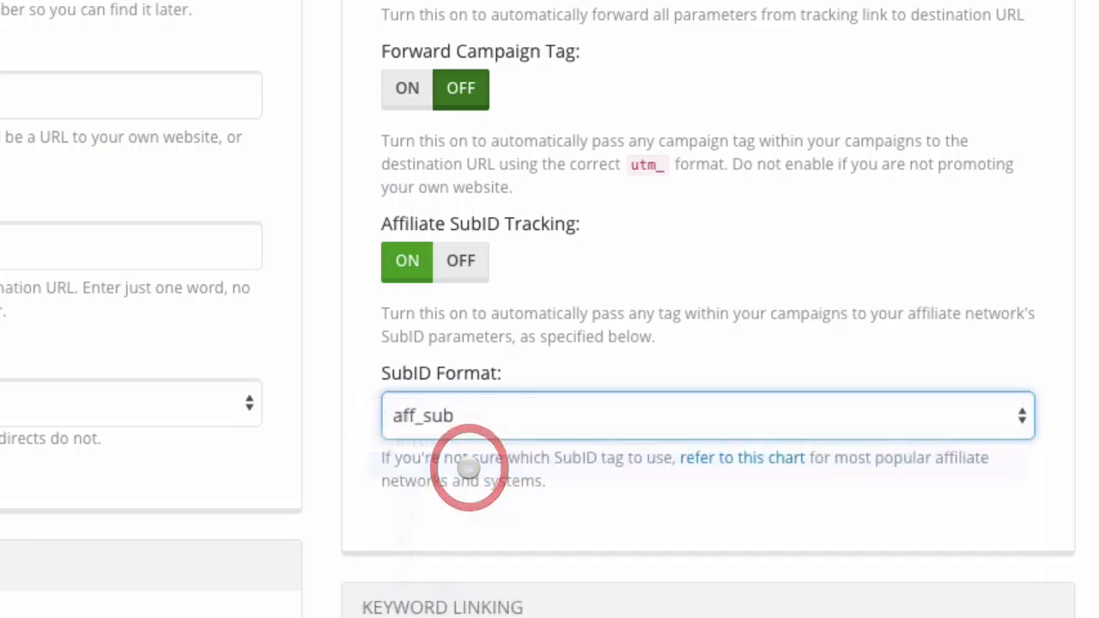
left_click(507, 368)
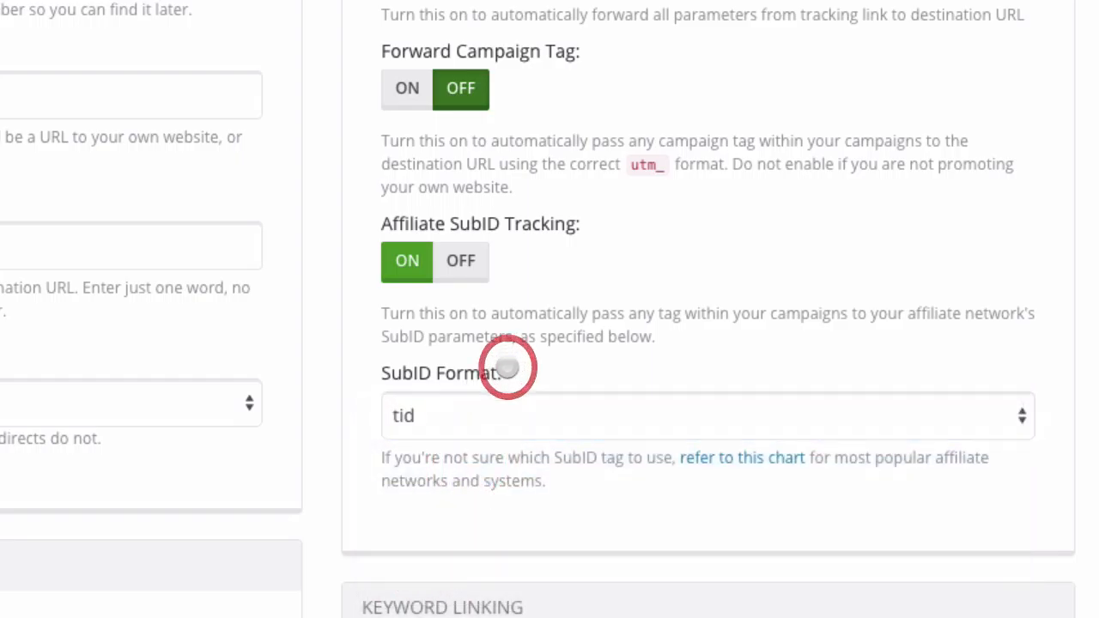
scroll(83, 308, "up", 1)
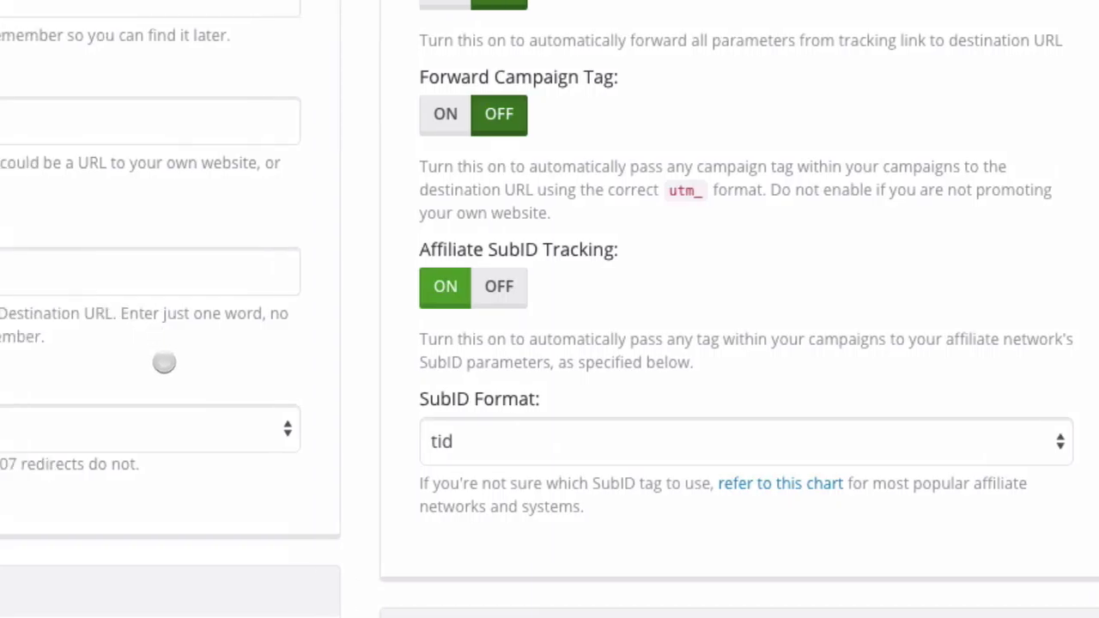
scroll(501, 342, "up", 5)
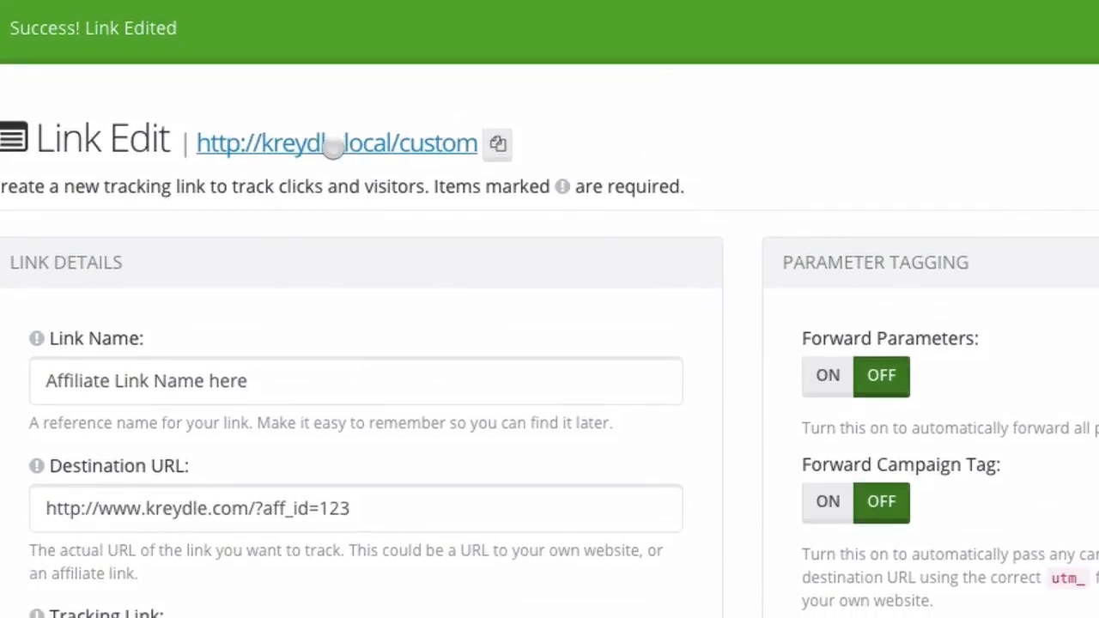
scroll(333, 149, "down", 2)
scroll(333, 149, "down", 3)
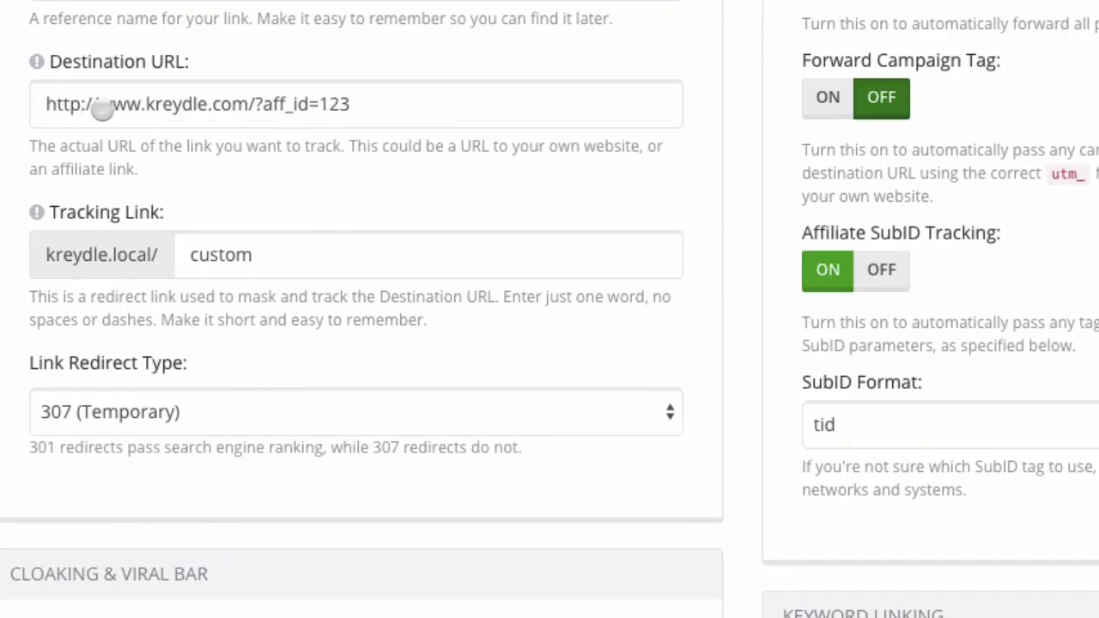
left_click(362, 112)
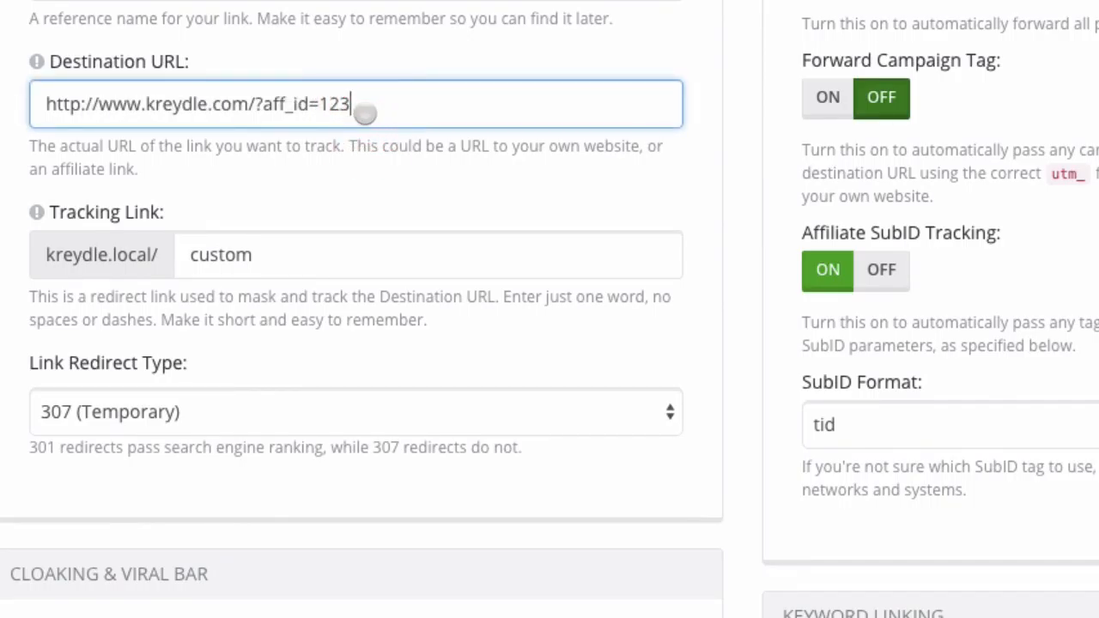
type("?")
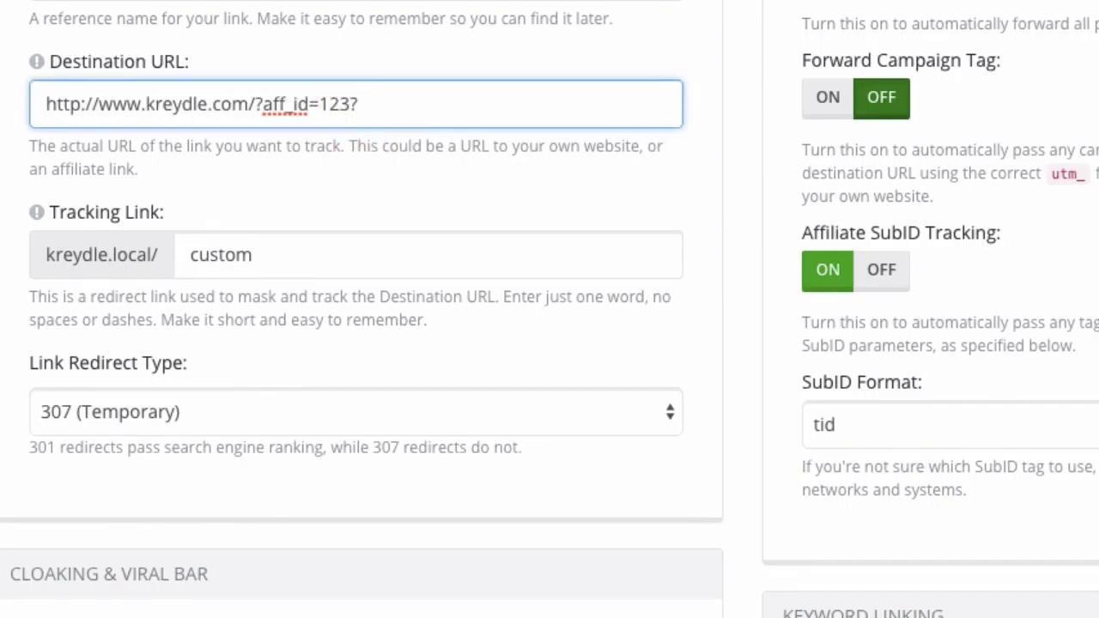
type("tid=XXX")
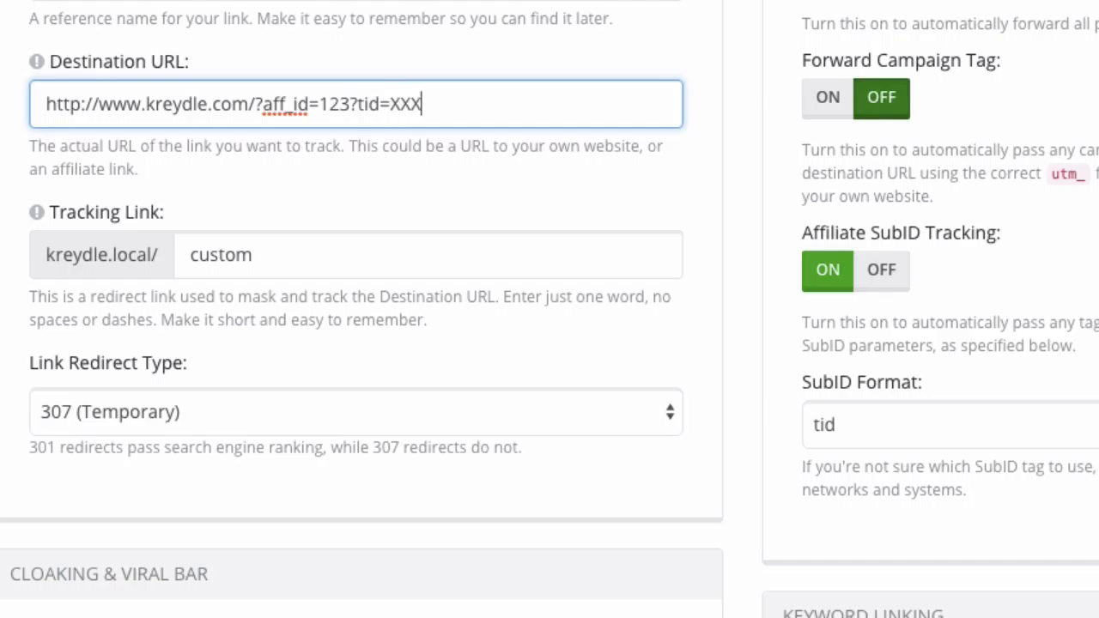
type("XXXX")
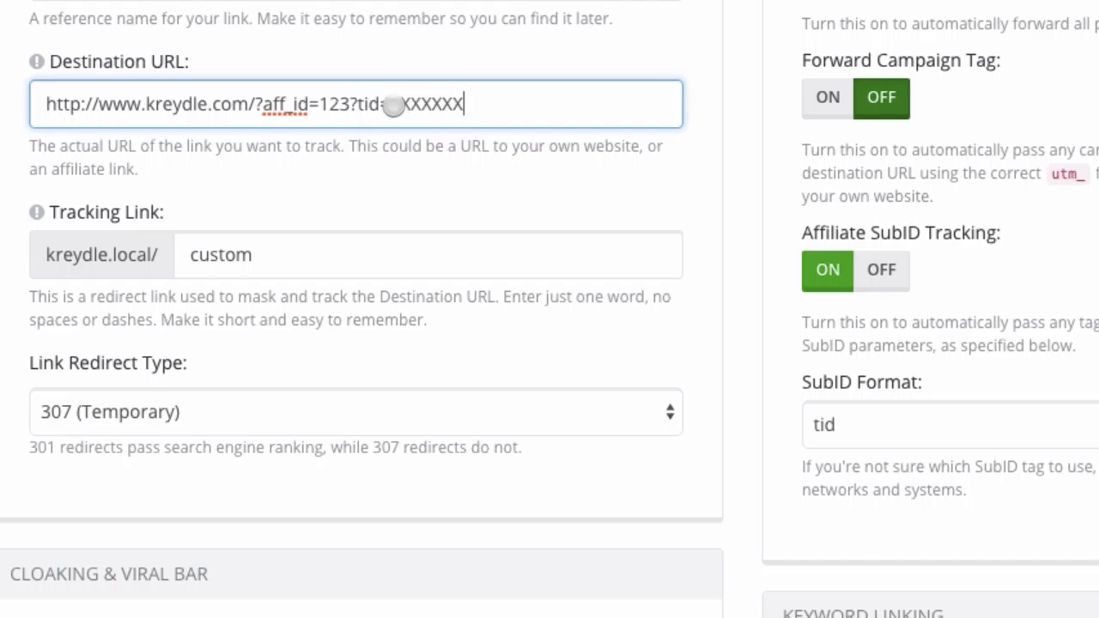
left_click_drag(391, 104, 461, 108)
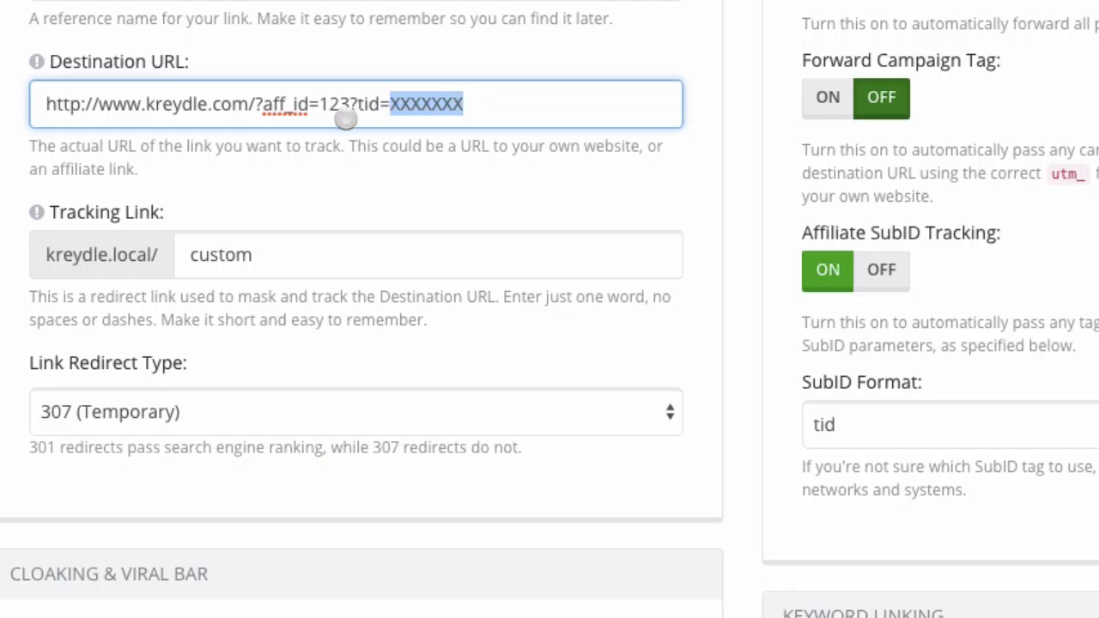
left_click_drag(350, 105, 476, 105)
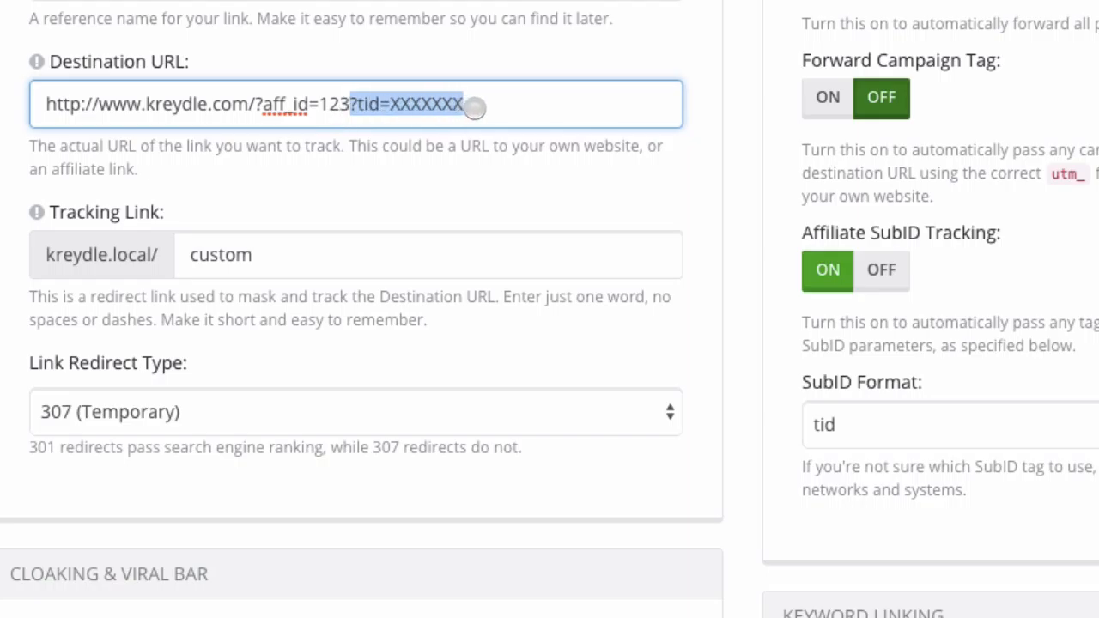
key("BackSpace")
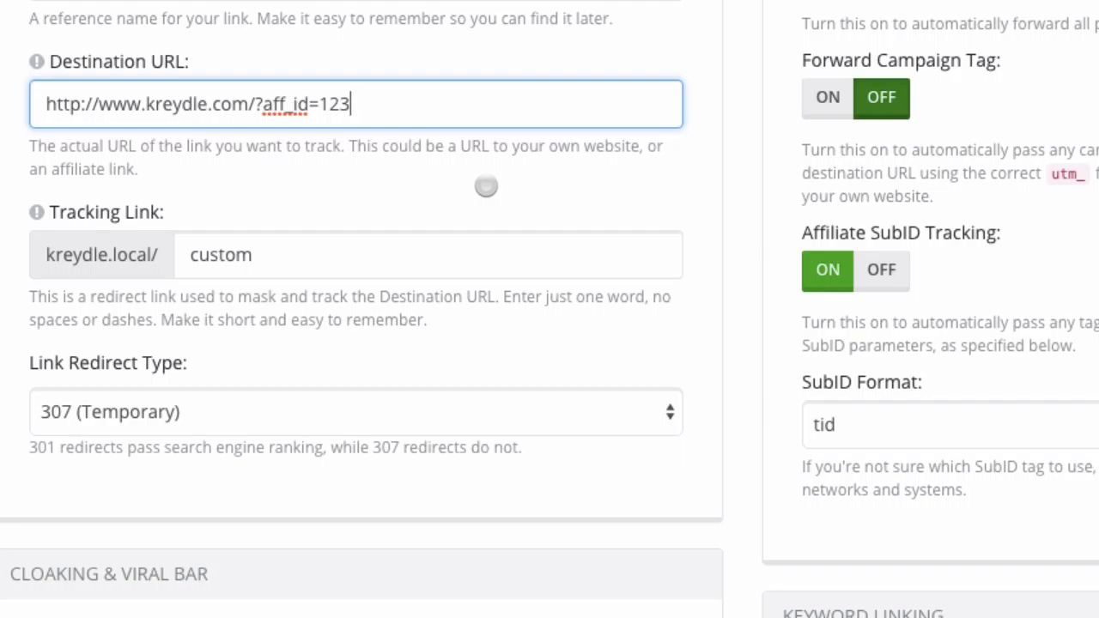
Show the SubID-per-network chart and highlight the ClickBank/JVZoo, tid and CJ/PepperJam entries.
scroll(696, 413, "down", 2)
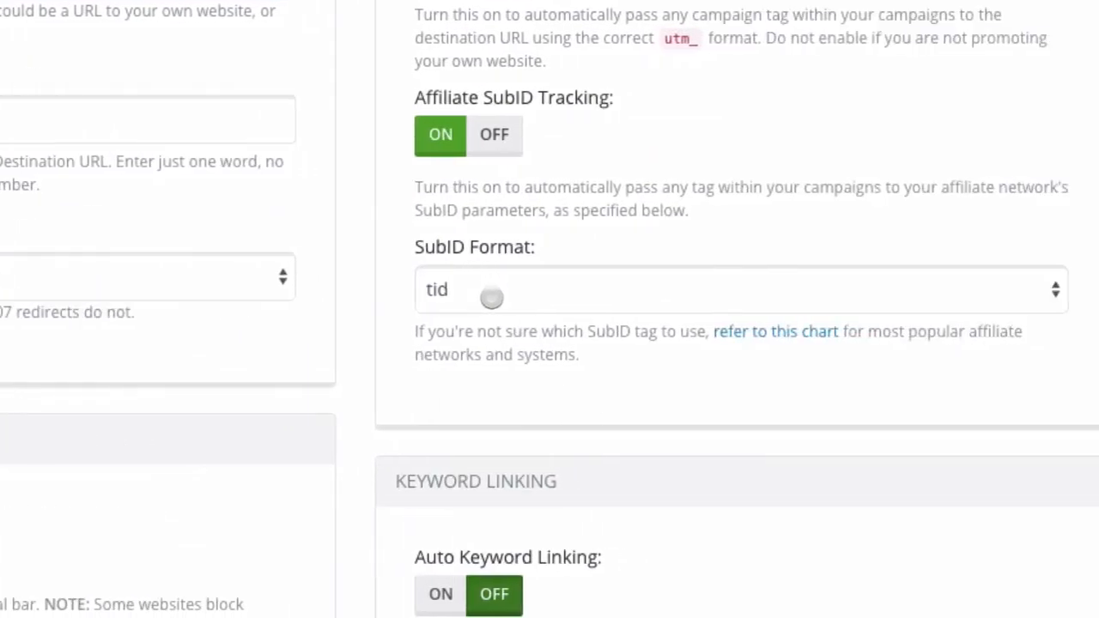
scroll(658, 418, "down", 1)
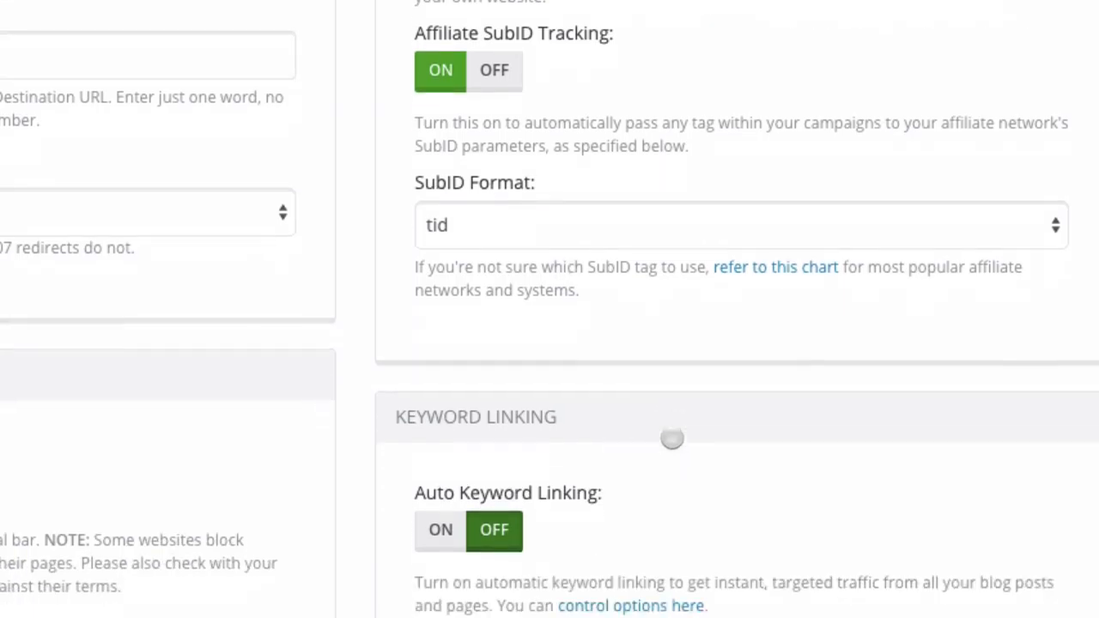
left_click(778, 263)
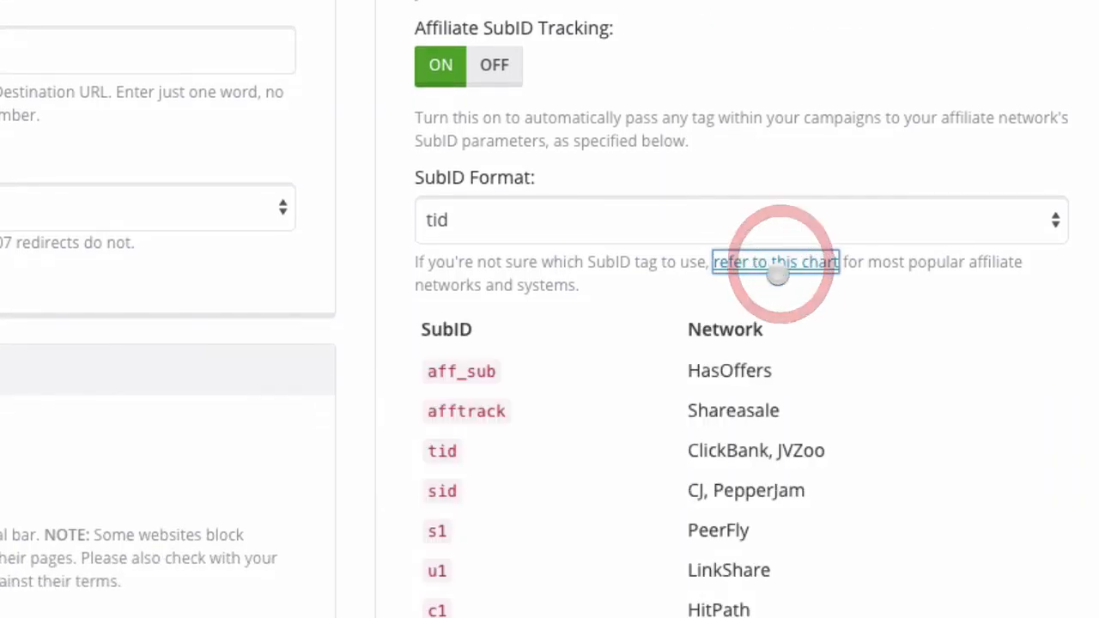
scroll(713, 405, "down", 2)
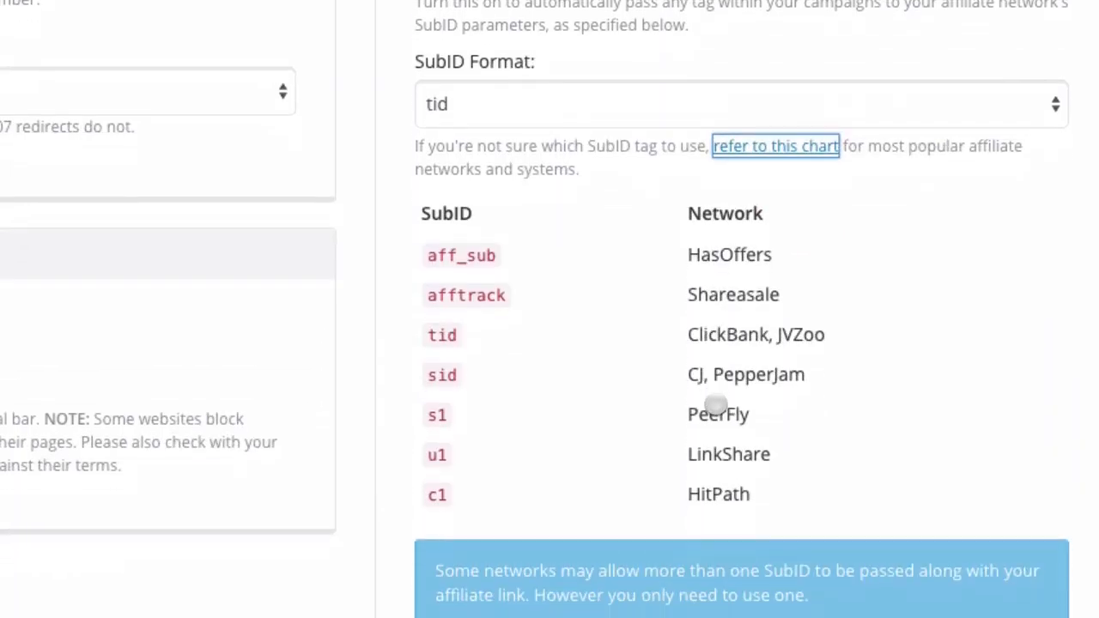
left_click(751, 496)
left_click_drag(751, 496, 422, 251)
left_click(555, 307)
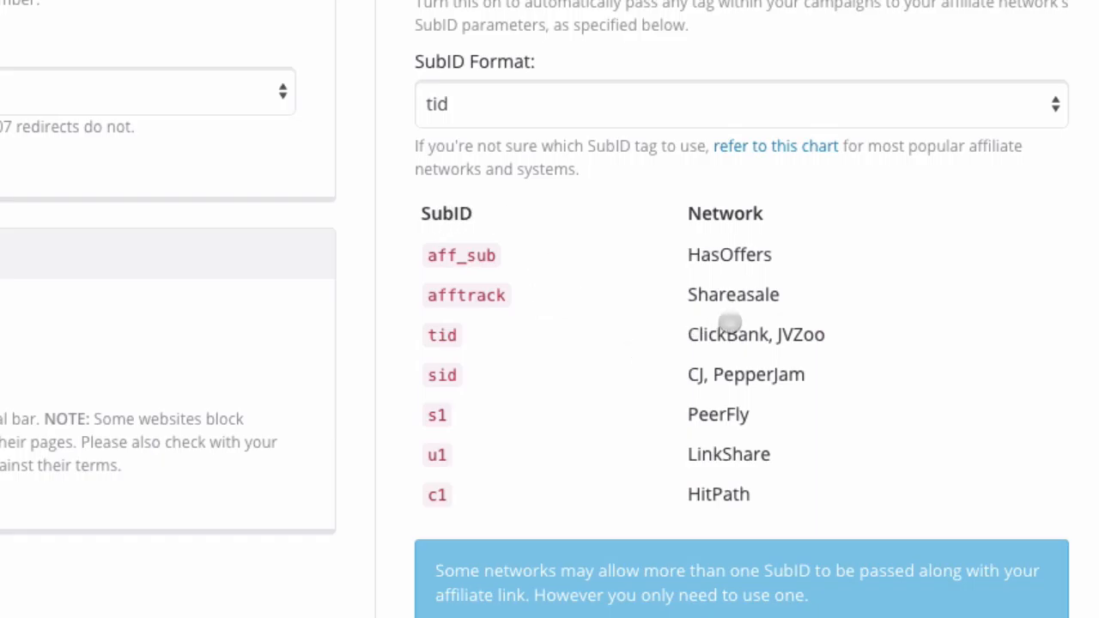
left_click_drag(687, 334, 829, 339)
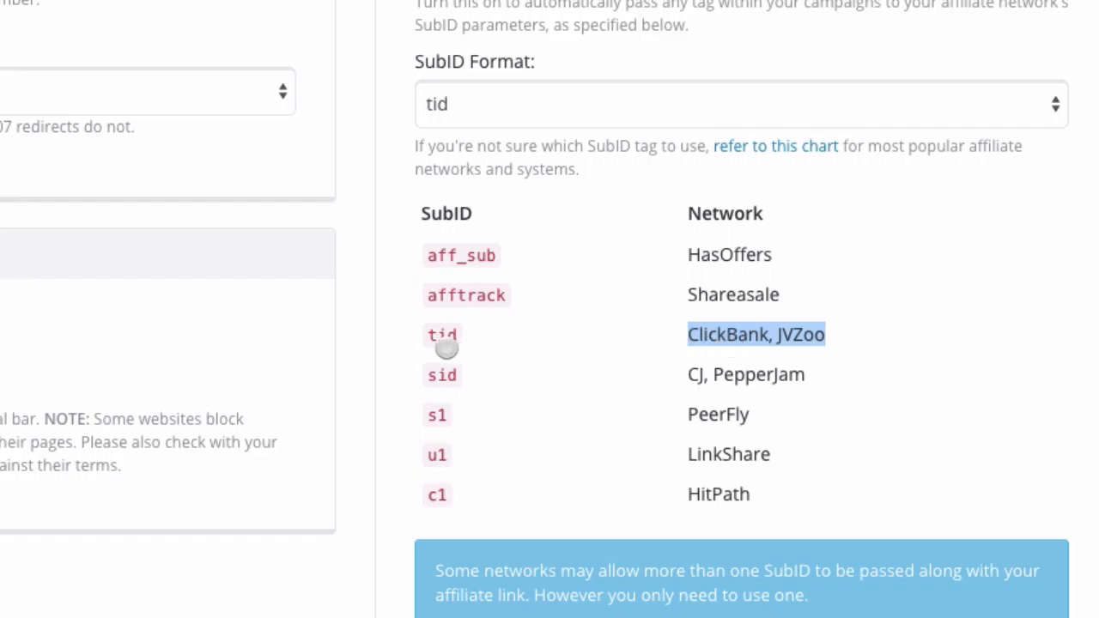
left_click_drag(456, 337, 421, 335)
left_click_drag(686, 375, 817, 381)
left_click(755, 413)
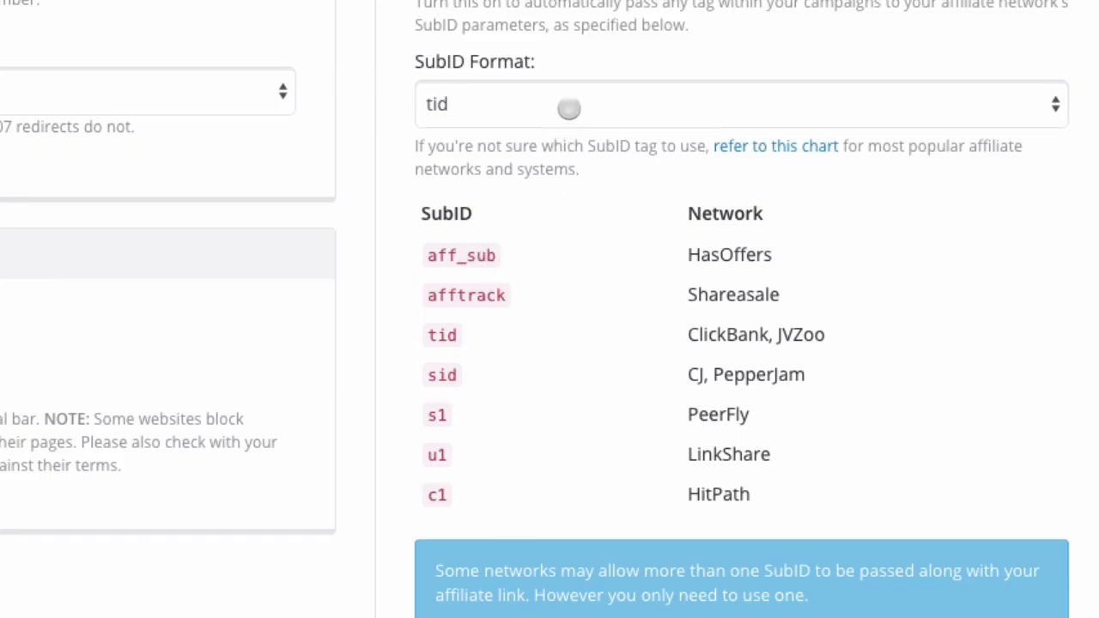
Switch the SubID Format from tid to Custom.
left_click(569, 109)
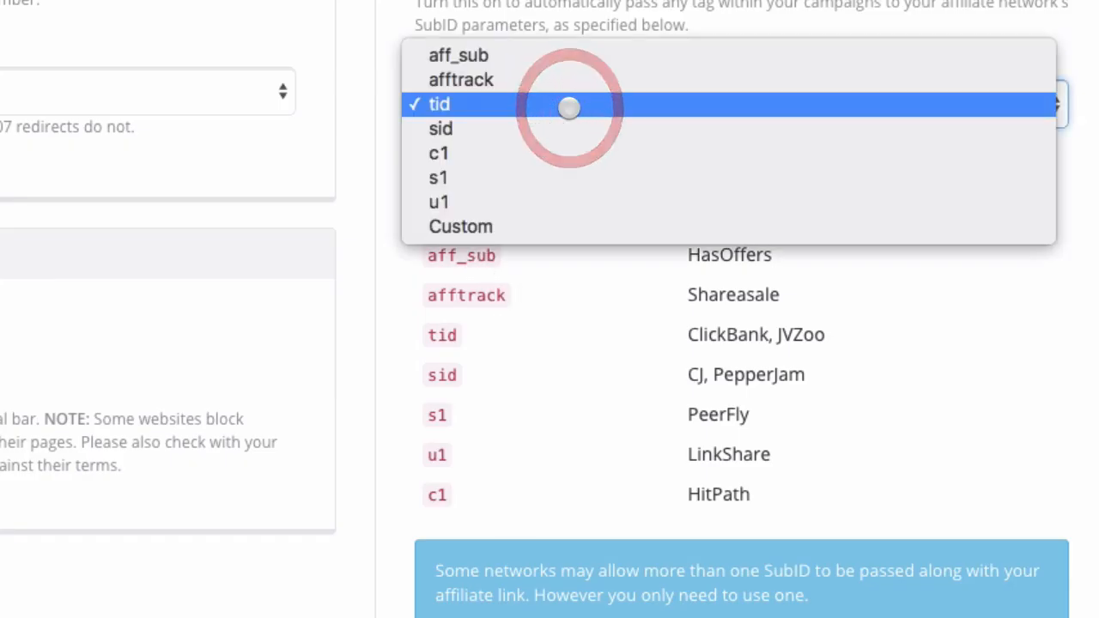
left_click(603, 302)
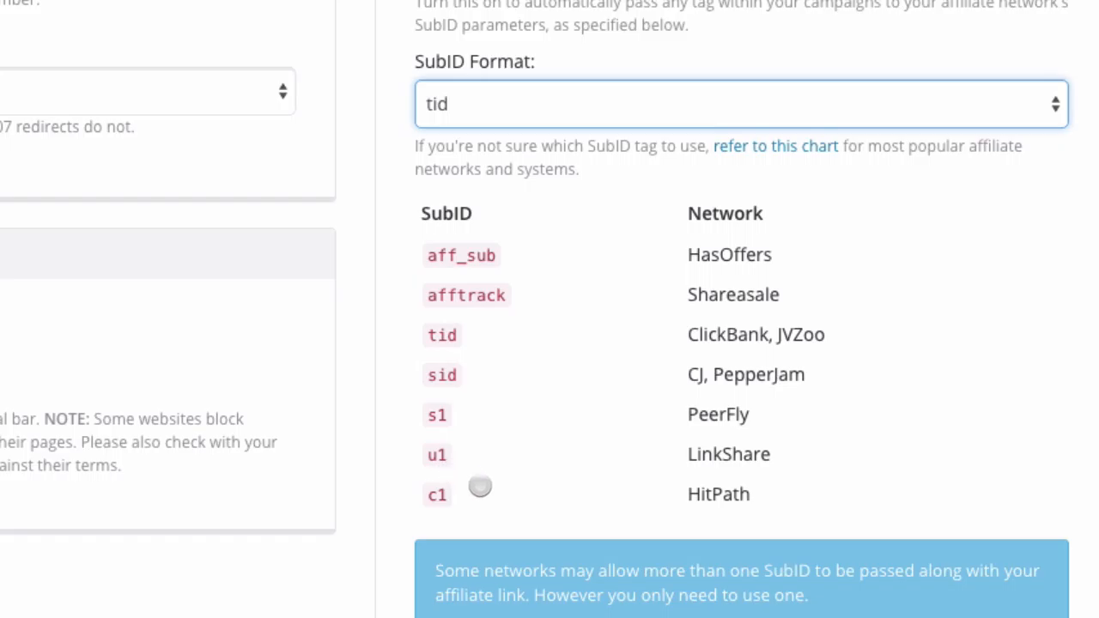
left_click(523, 103)
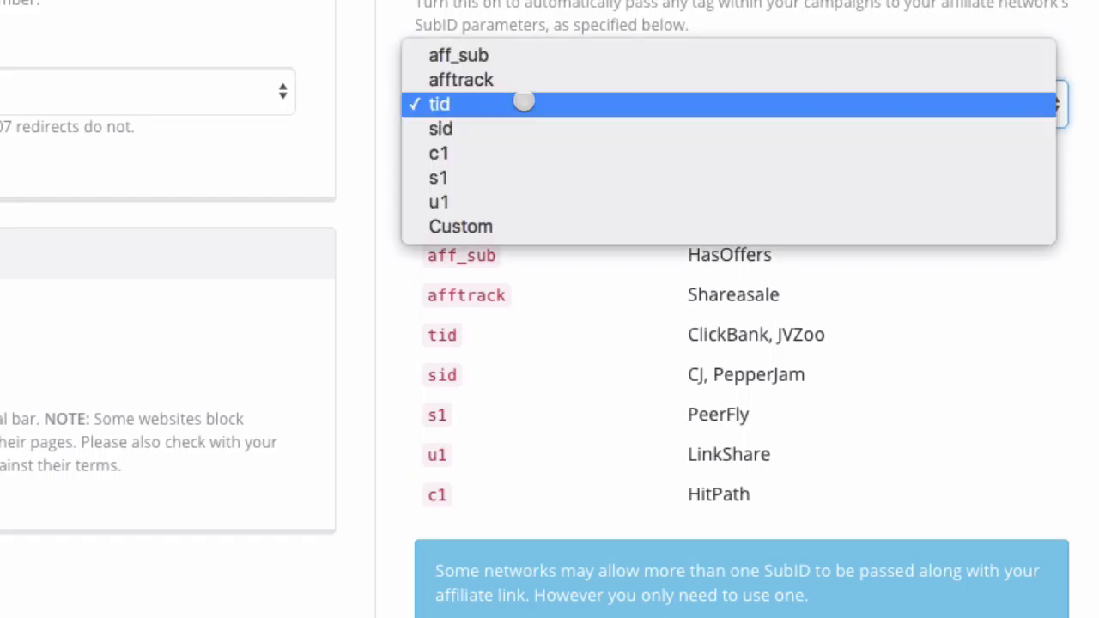
left_click(511, 225)
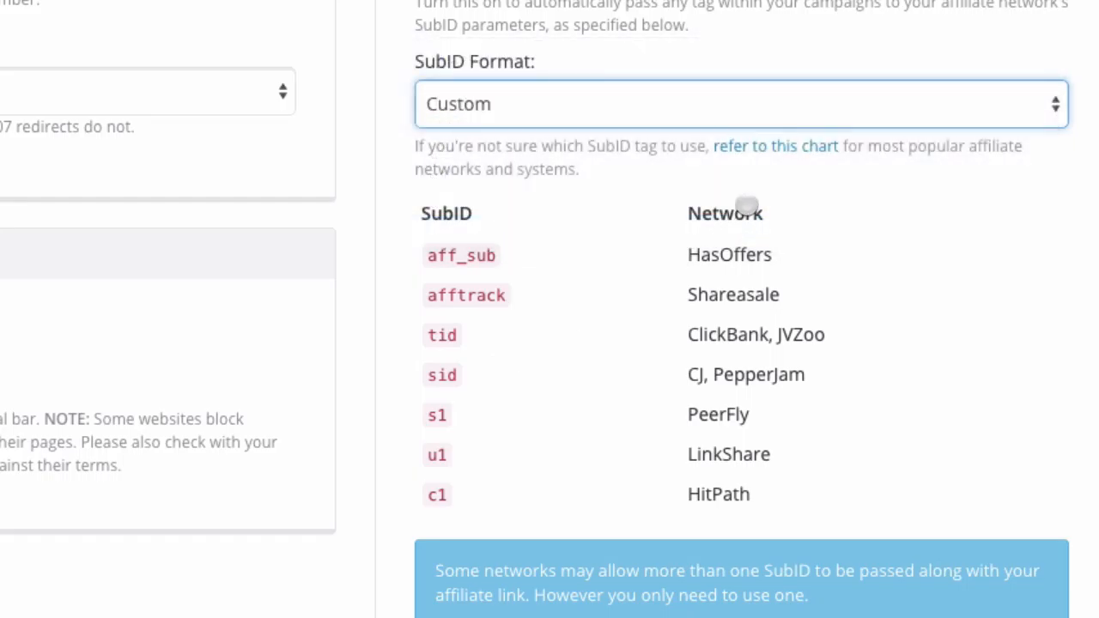
Collapse the SubID chart and enter 'myid' as the Custom SubID.
left_click(775, 146)
left_click(495, 262)
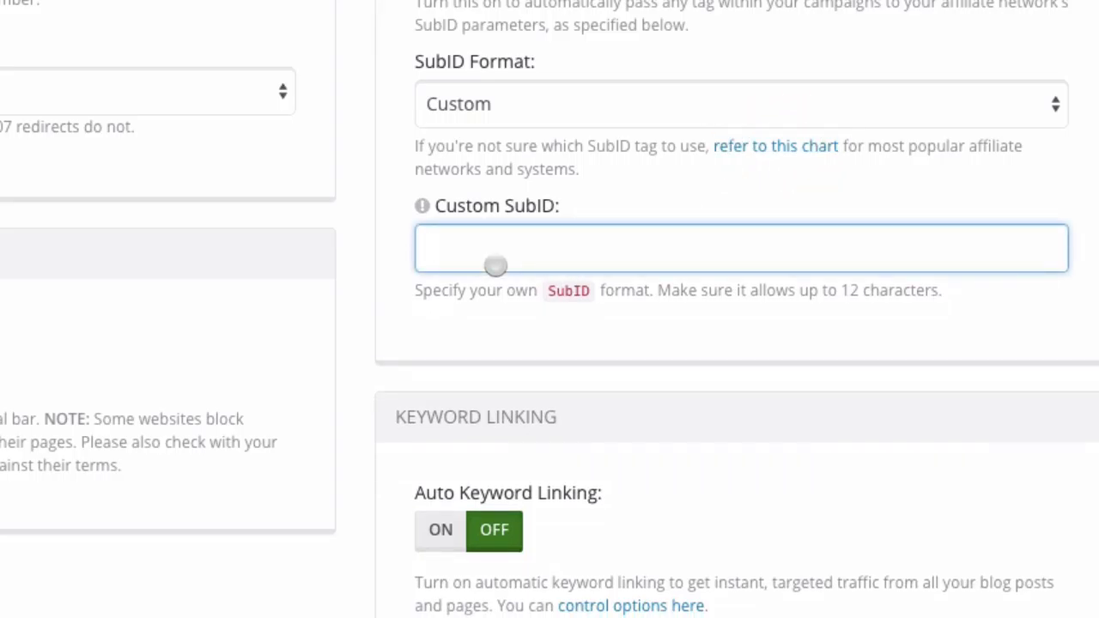
type("myid")
Append ?myid=XXXXXX to the Destination URL as an example, then remove it again.
scroll(537, 267, "up", 2)
scroll(538, 267, "up", 5)
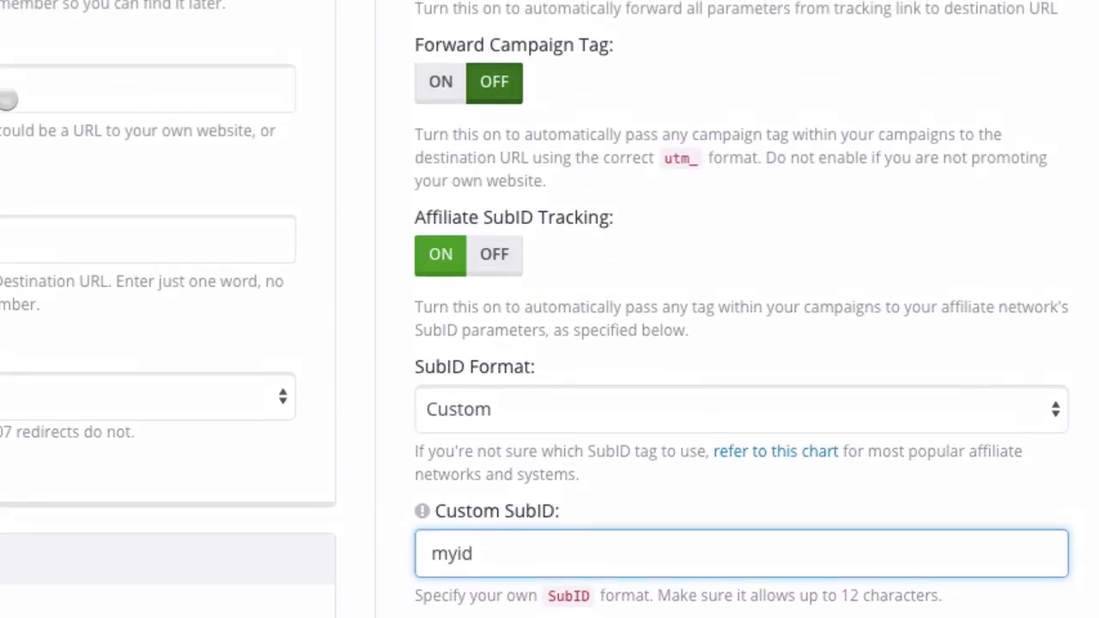
left_click(8, 100)
type("?")
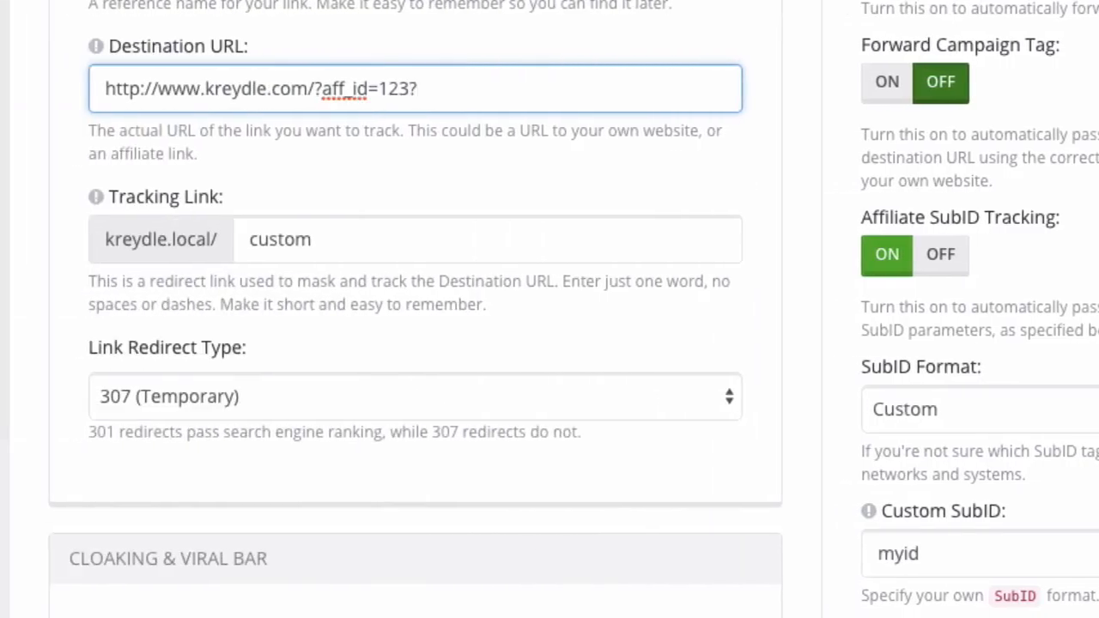
type("myid=XXXXXX")
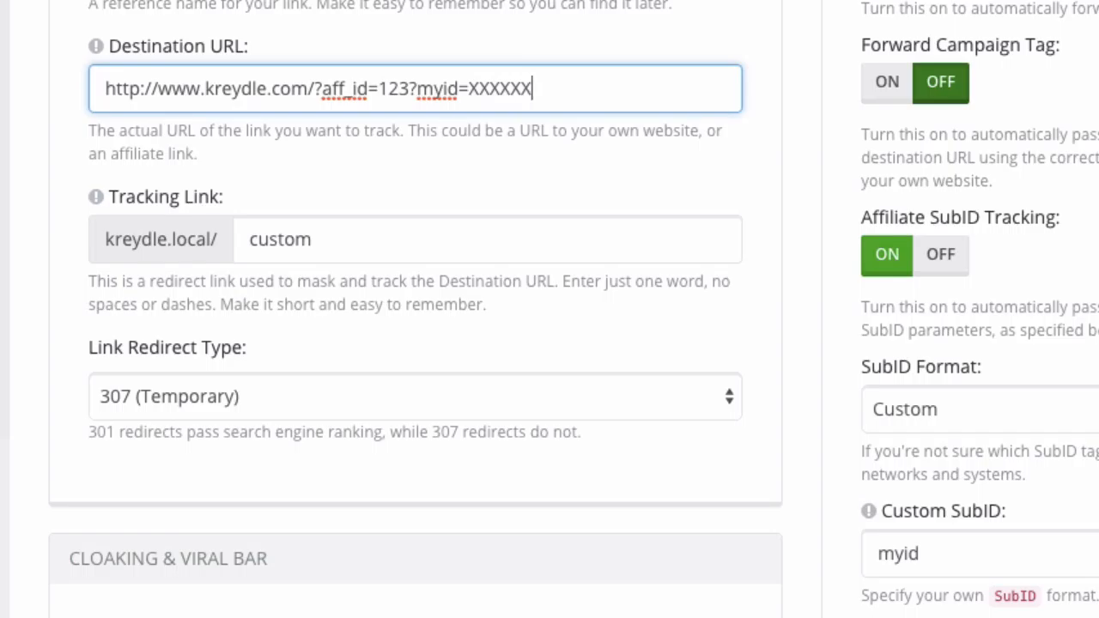
left_click(418, 89)
left_click_drag(442, 90, 559, 84)
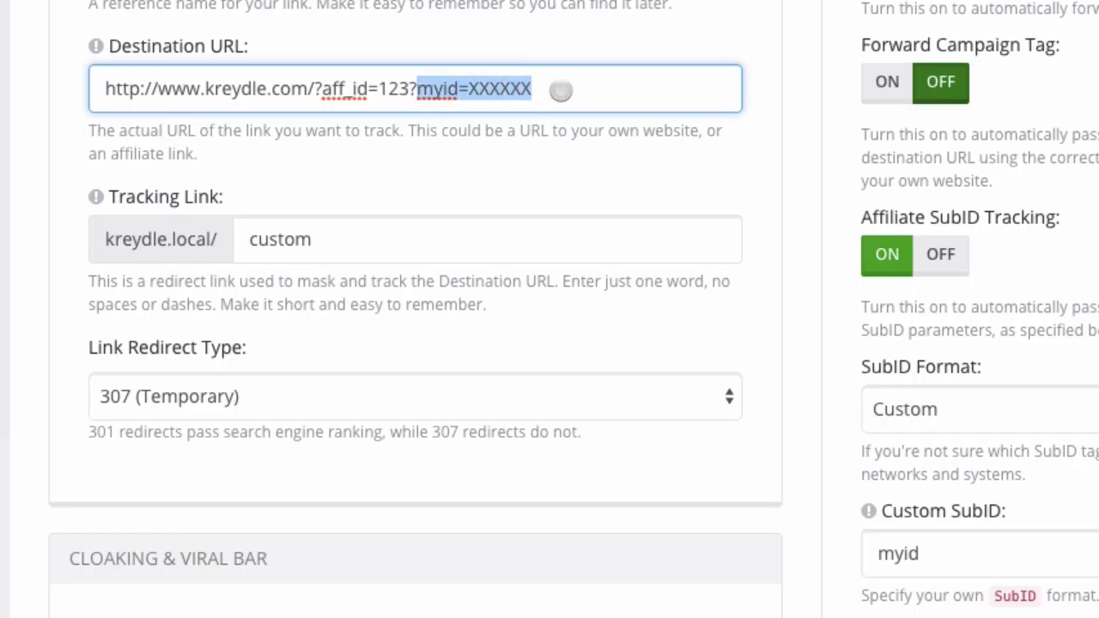
key("BackSpace")
key("BackSpace")
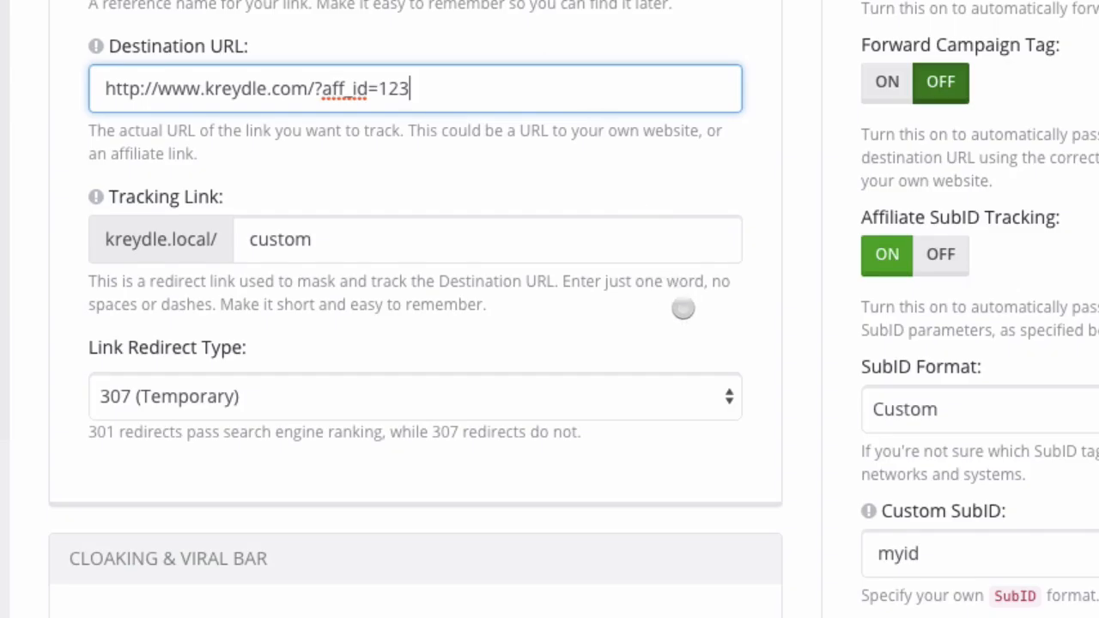
left_click(775, 449)
Browse the SubID format list and chart, switching the SubID format to afftrack.
scroll(777, 454, "down", 1)
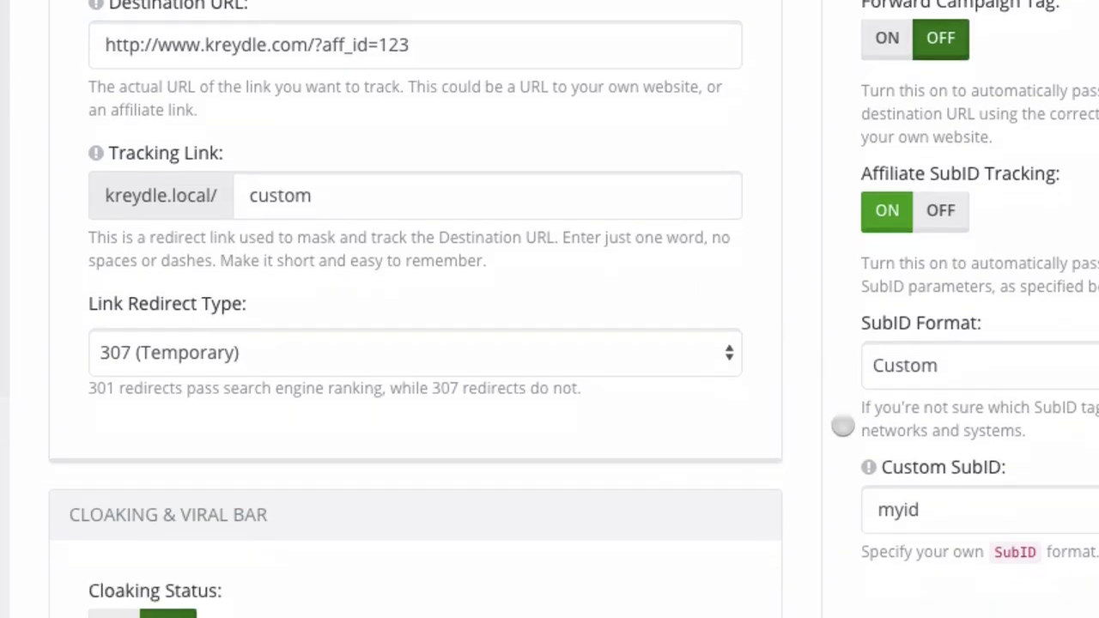
scroll(902, 400, "down", 1)
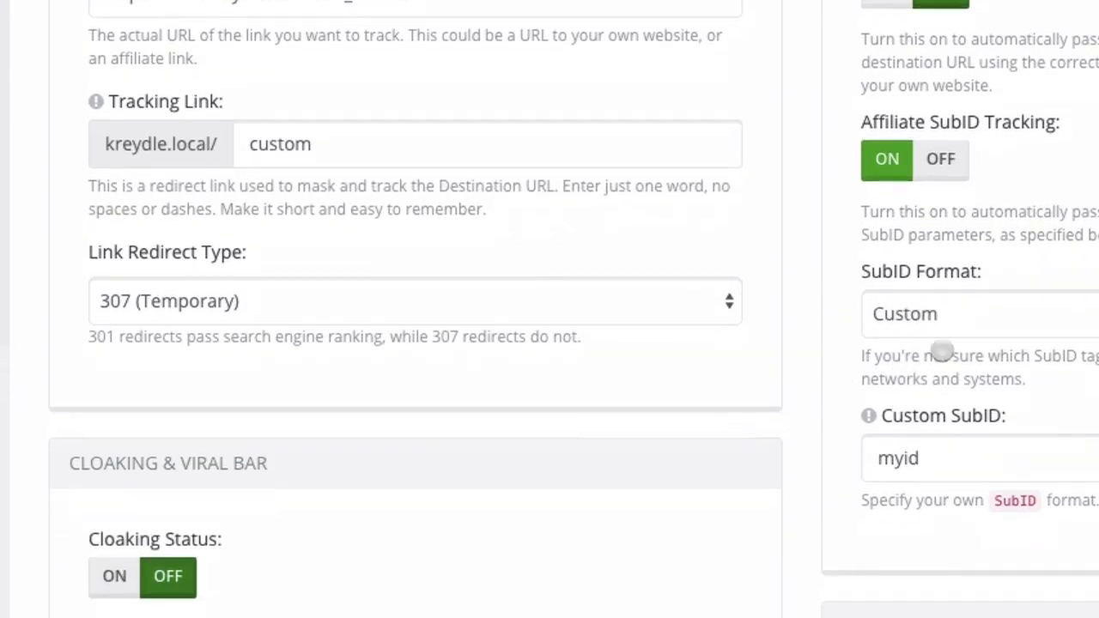
left_click(981, 321)
left_click(985, 348)
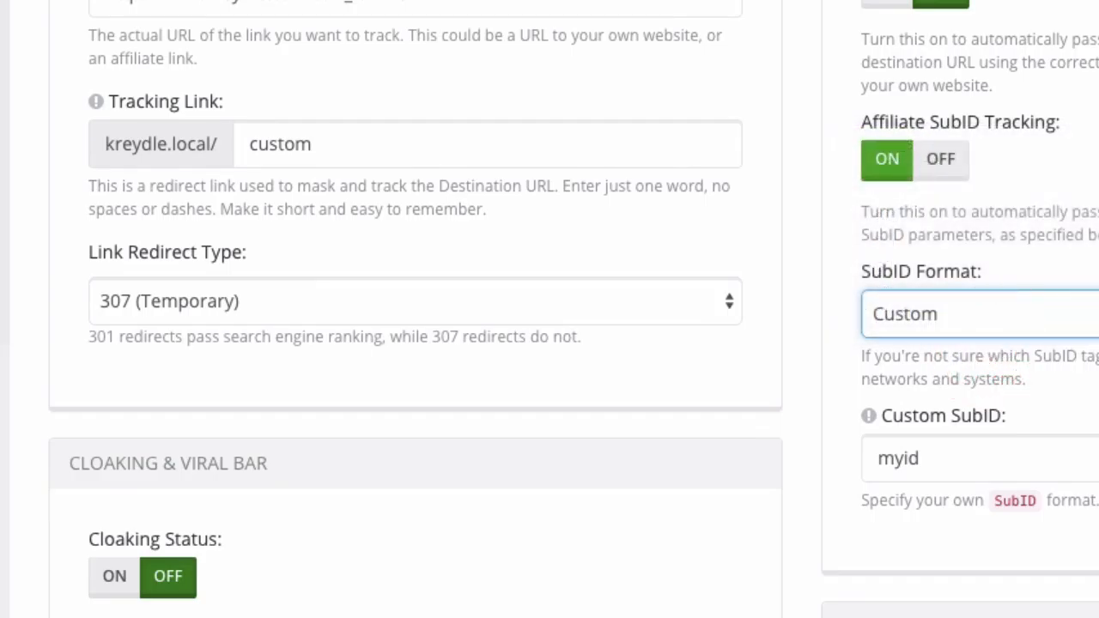
left_click(1029, 332)
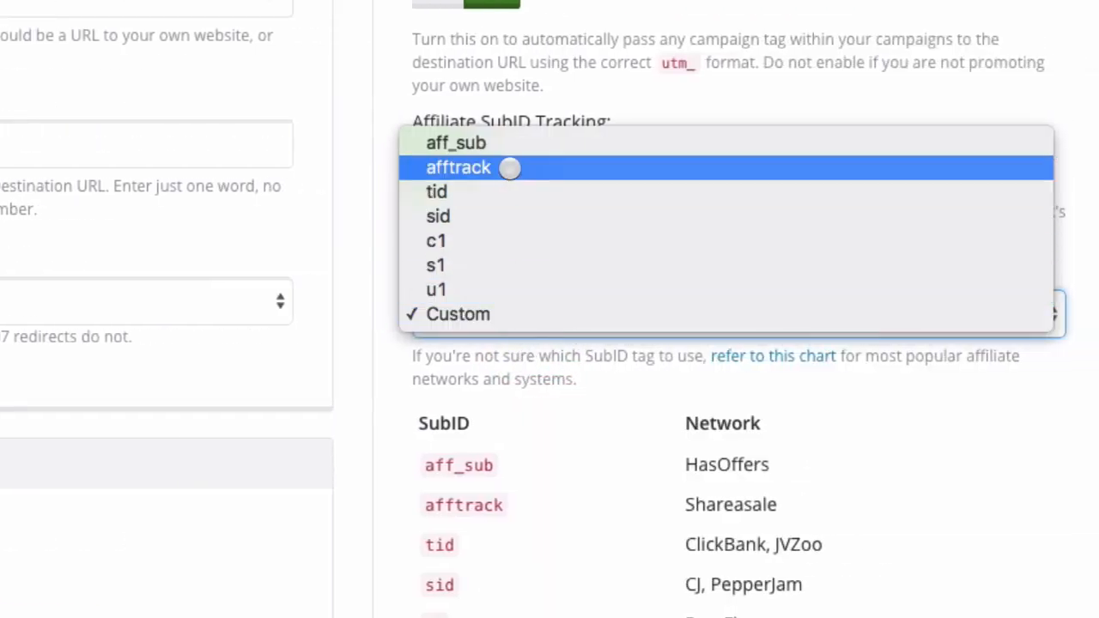
left_click(510, 166)
left_click(422, 419)
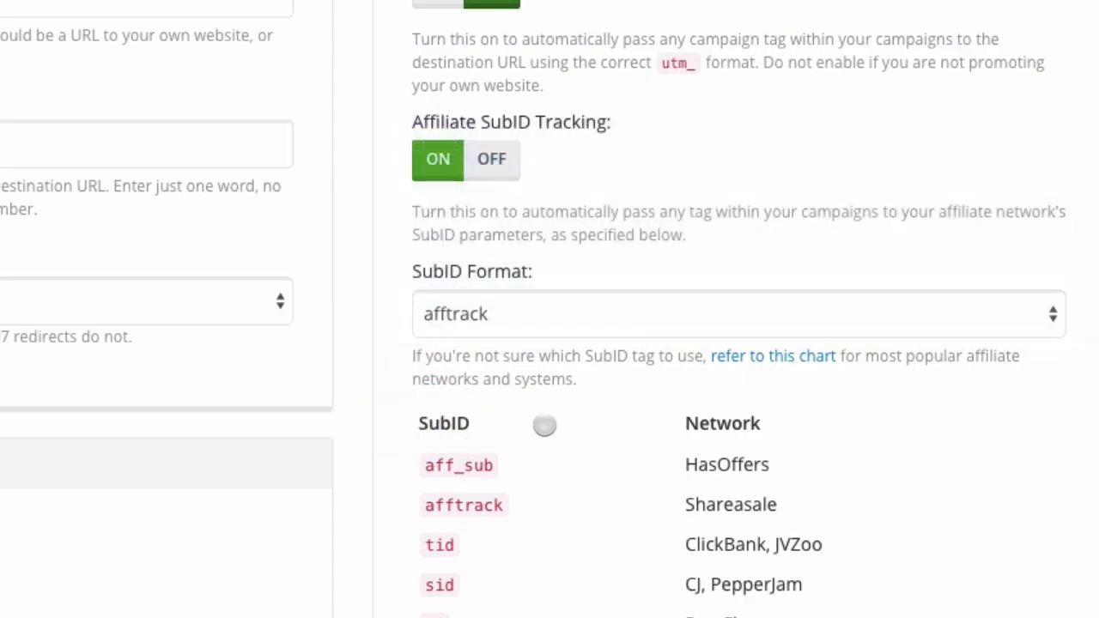
left_click(734, 352)
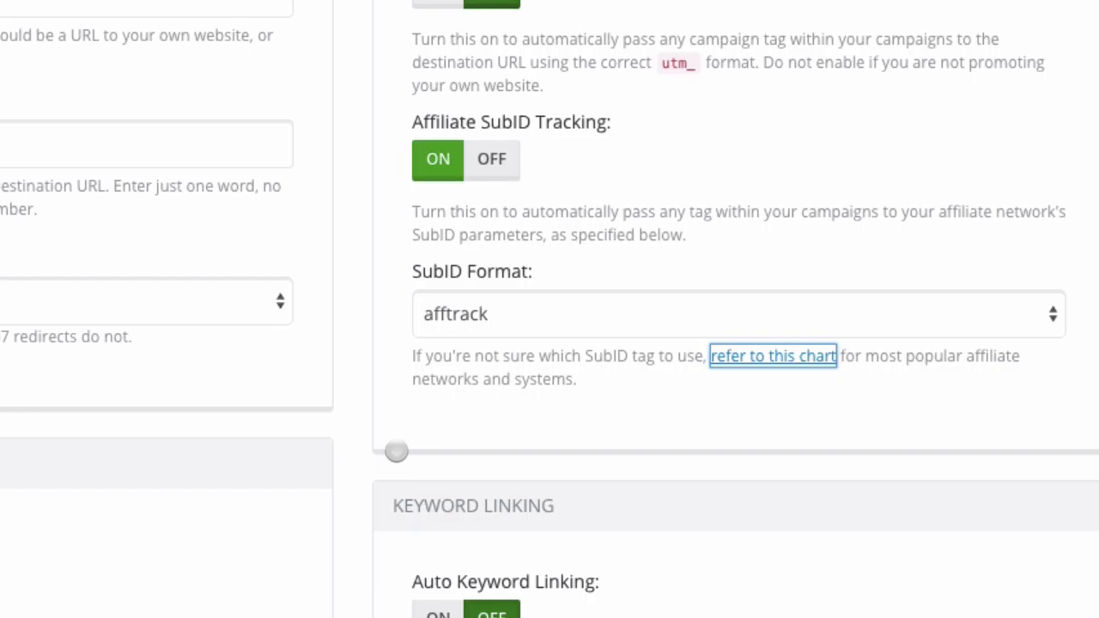
Turn Auto Keyword Linking on in the Keyword Linking panel.
scroll(396, 451, "down", 3)
left_click(401, 532)
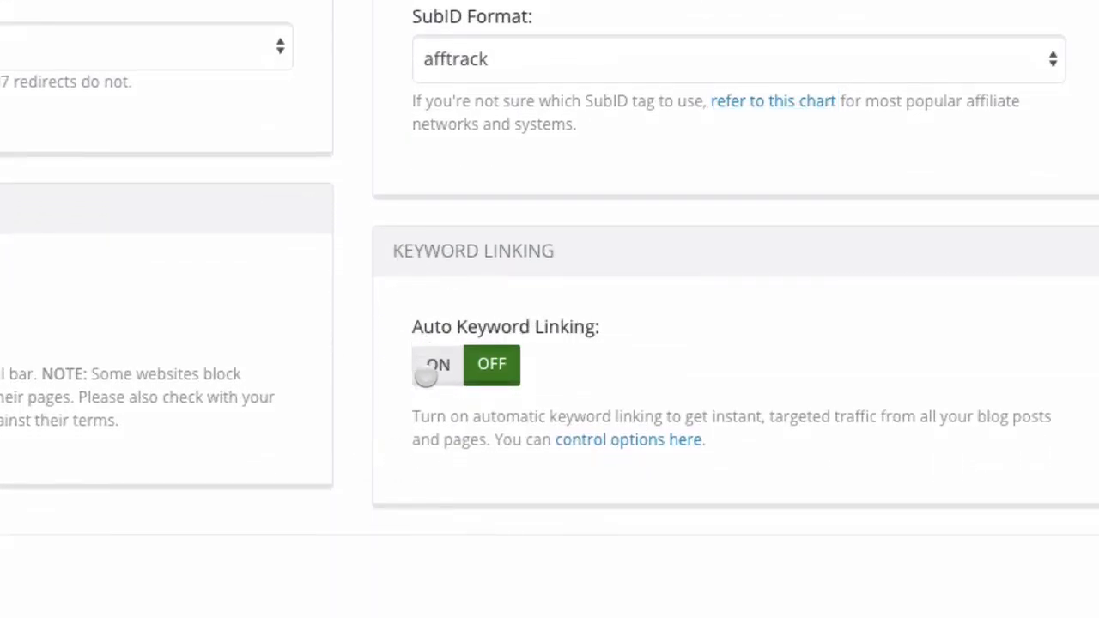
left_click(425, 374)
scroll(343, 552, "up", 8)
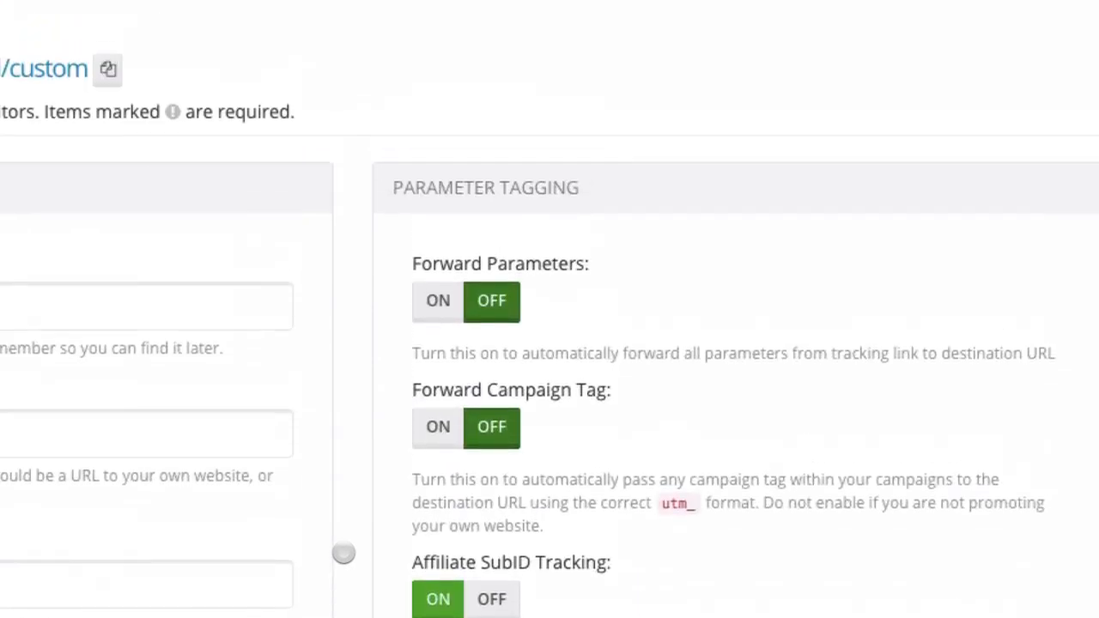
scroll(343, 552, "down", 10)
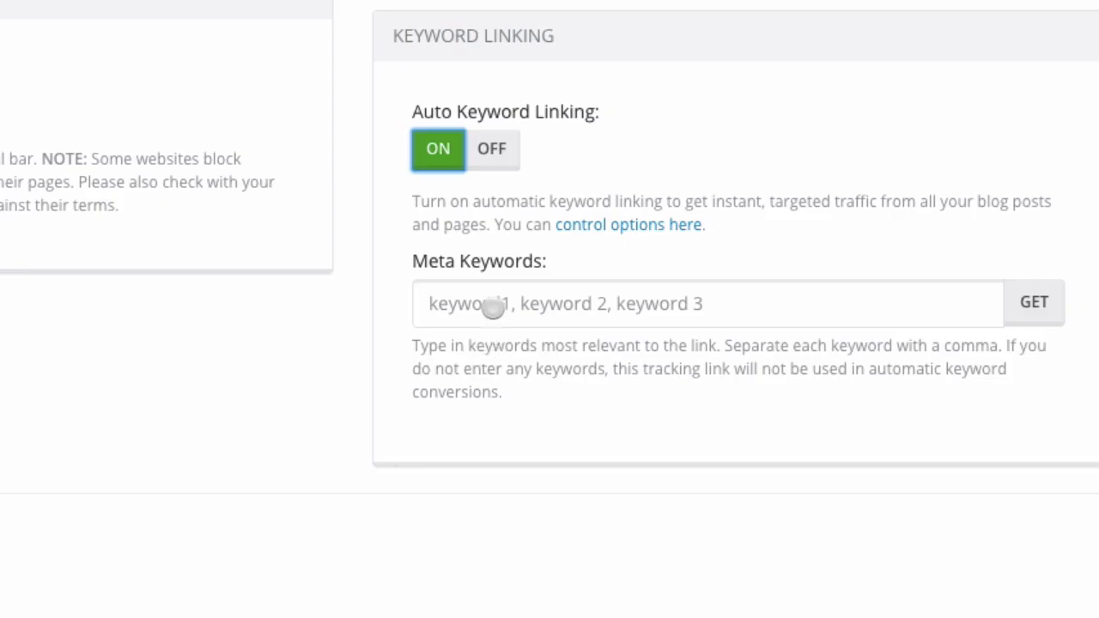
Enter meta keywords 'blue shoes, blue shoe' and save the link changes.
left_click(490, 307)
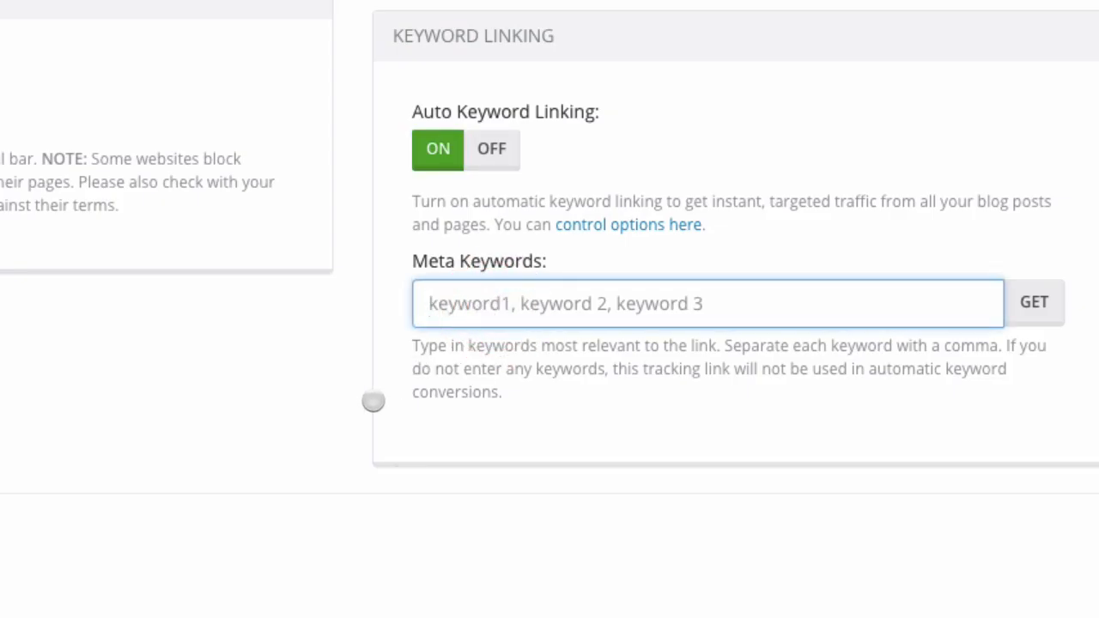
type("blue shoe")
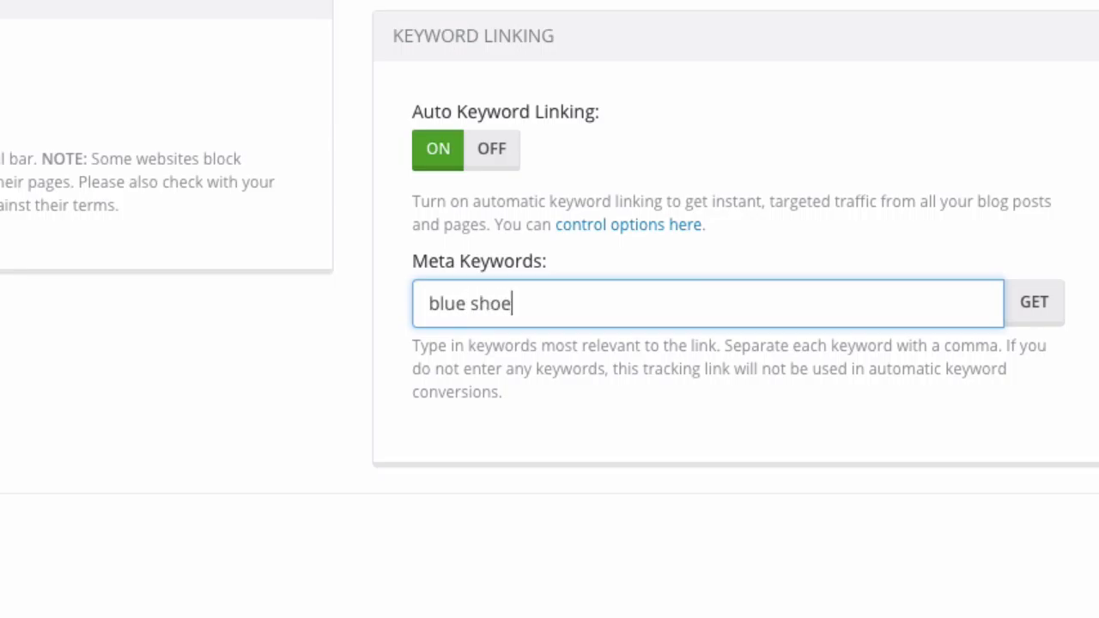
type("s")
type(", bl")
type("ue s")
key("BackSpace")
type("e shoe")
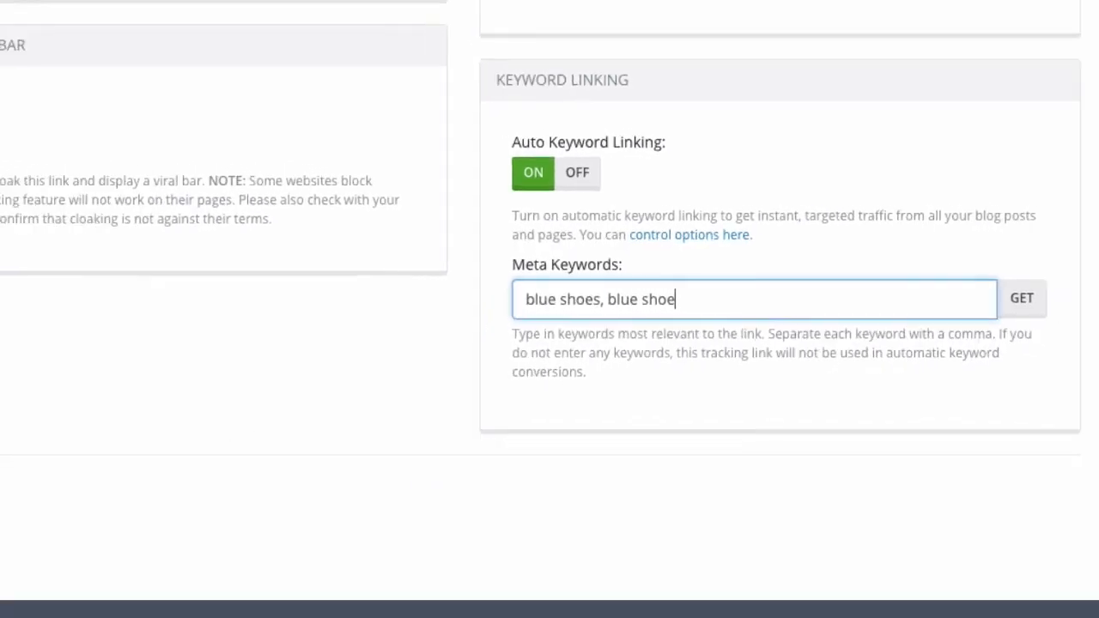
left_click(140, 452)
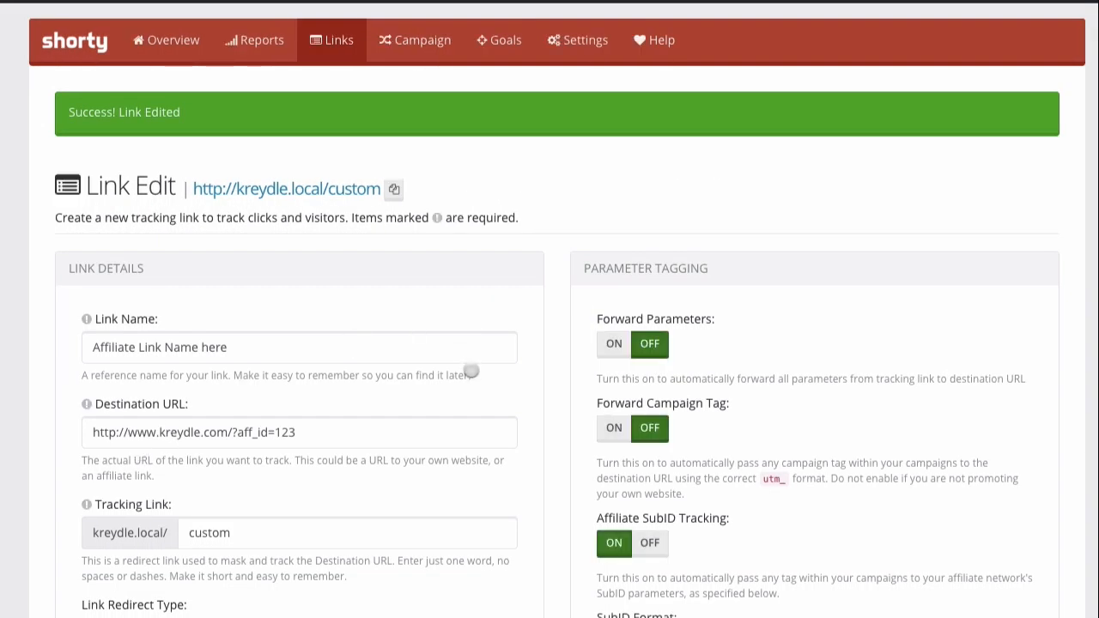
scroll(466, 369, "down", 5)
scroll(470, 370, "down", 2)
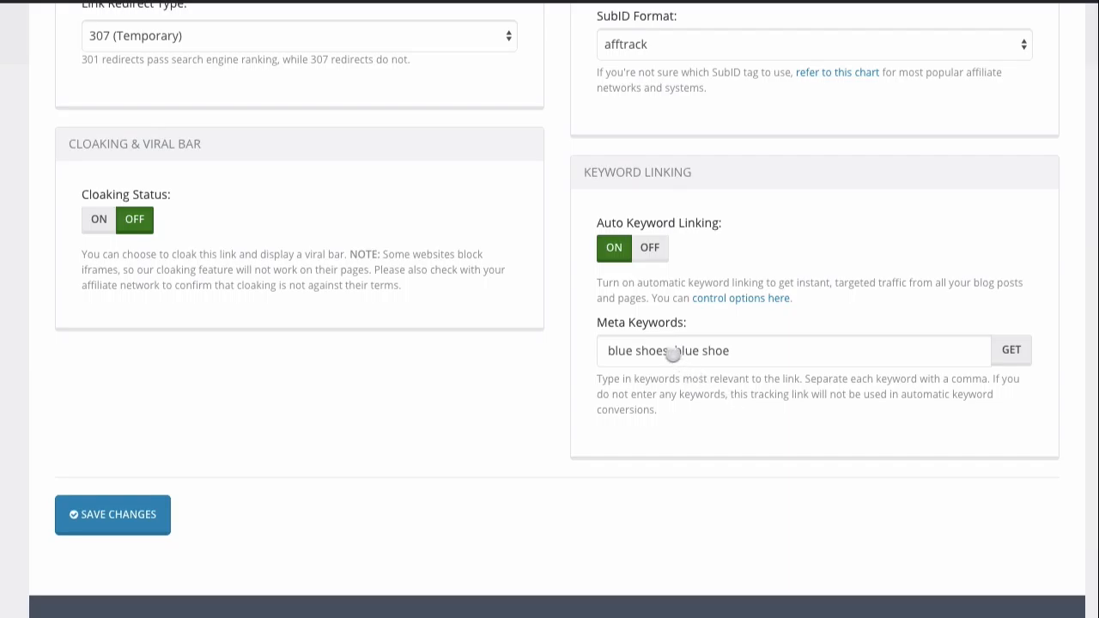
left_click_drag(669, 350, 604, 354)
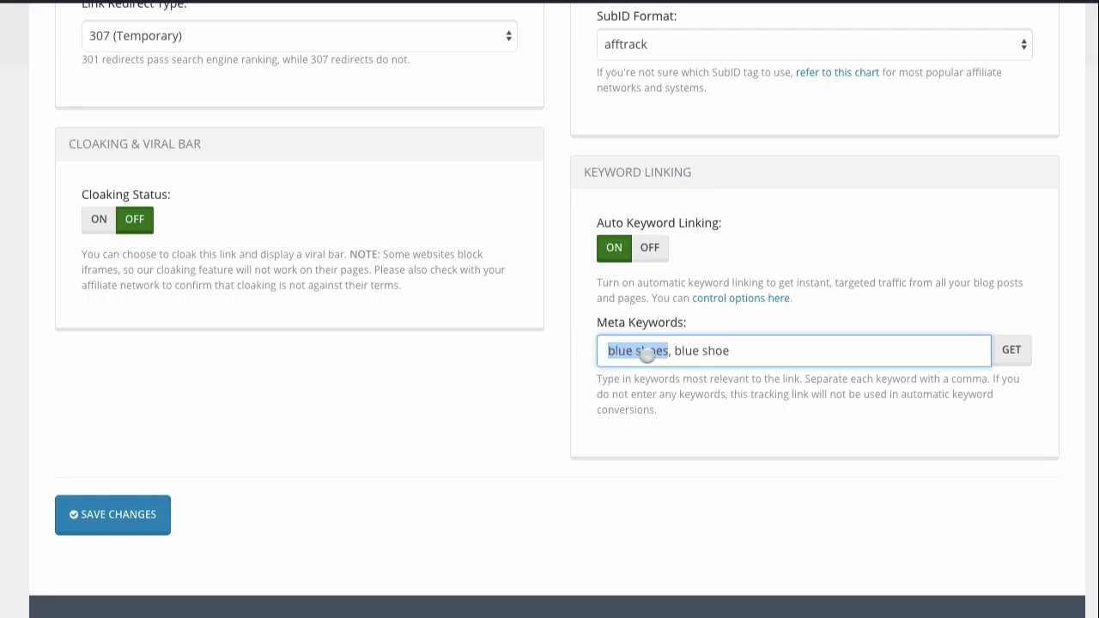
scroll(555, 335, "up", 10)
scroll(555, 336, "down", 1)
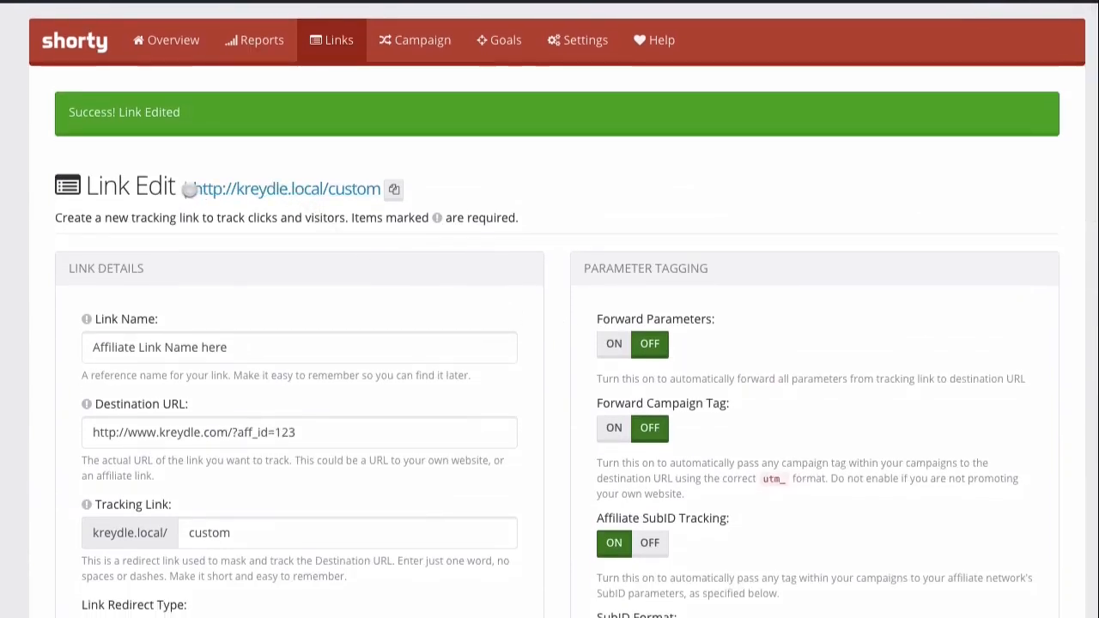
left_click_drag(192, 189, 392, 189)
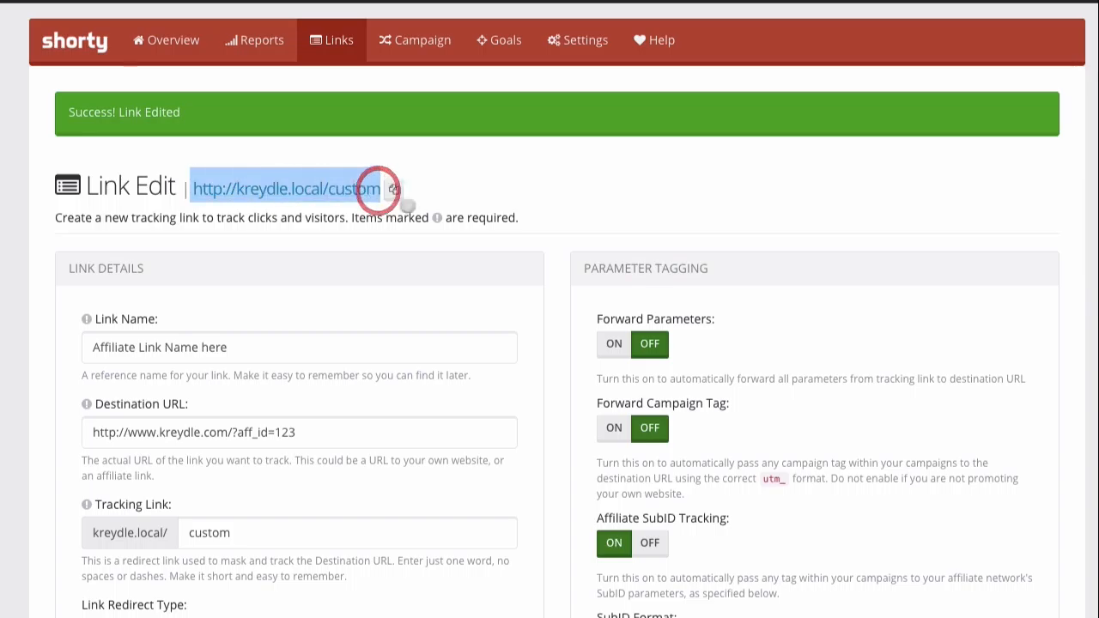
scroll(432, 218, "down", 1)
scroll(431, 223, "down", 1)
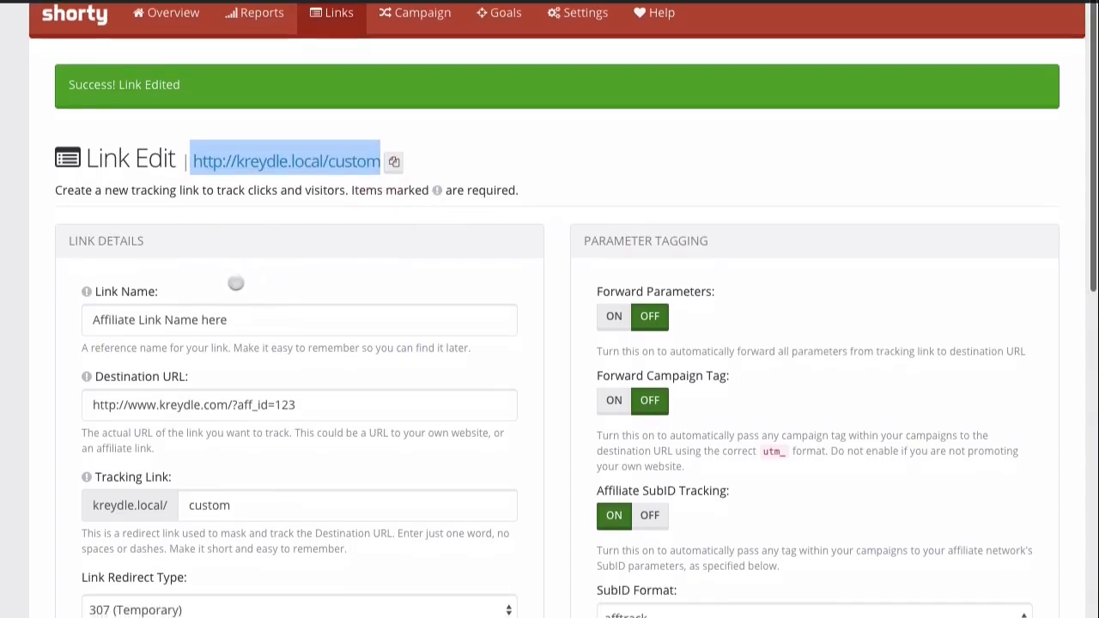
left_click(190, 404)
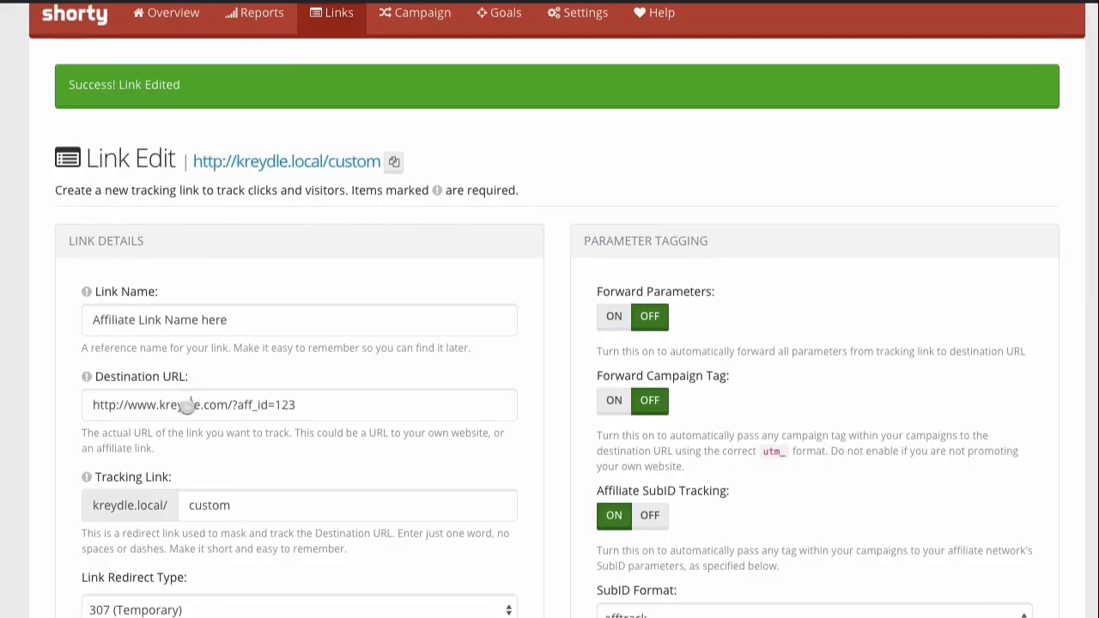
left_click_drag(93, 407, 311, 407)
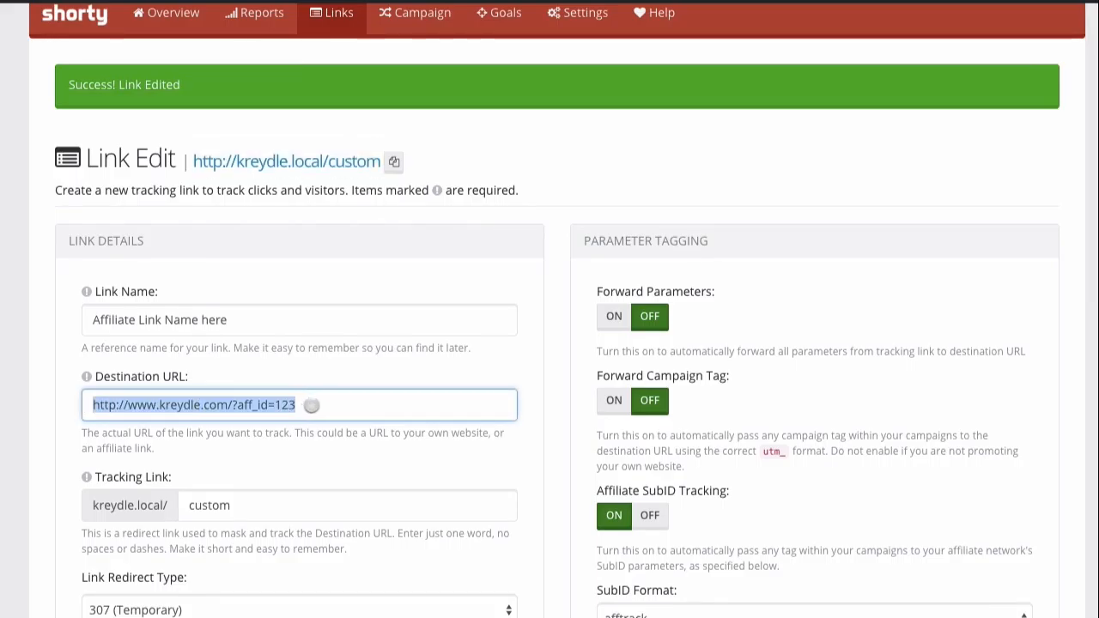
left_click(534, 515)
scroll(533, 515, "down", 7)
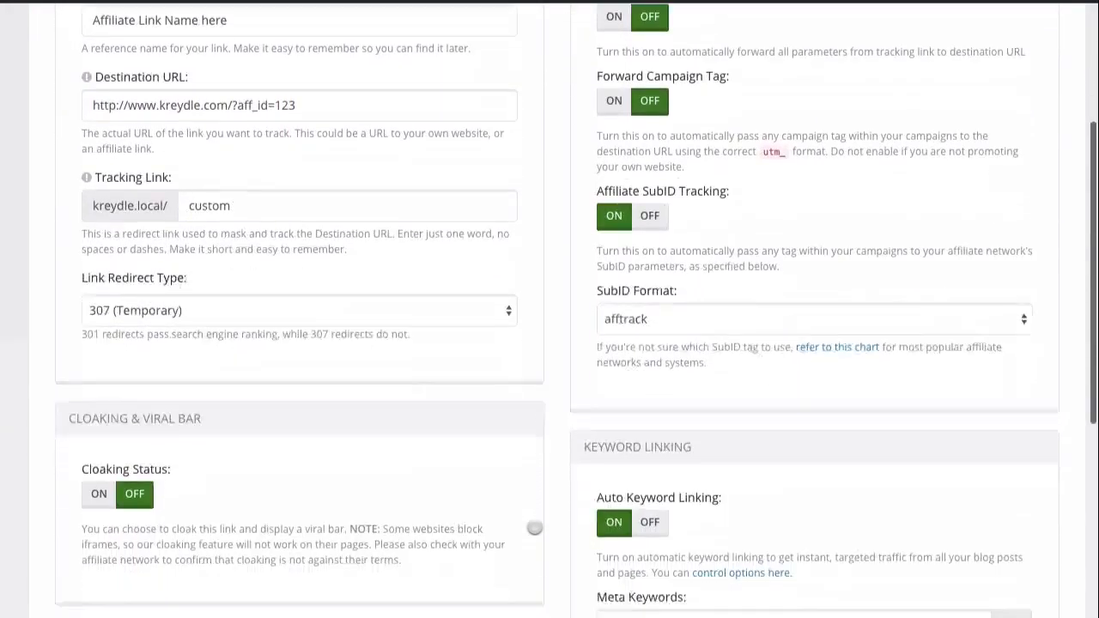
scroll(534, 527, "up", 1)
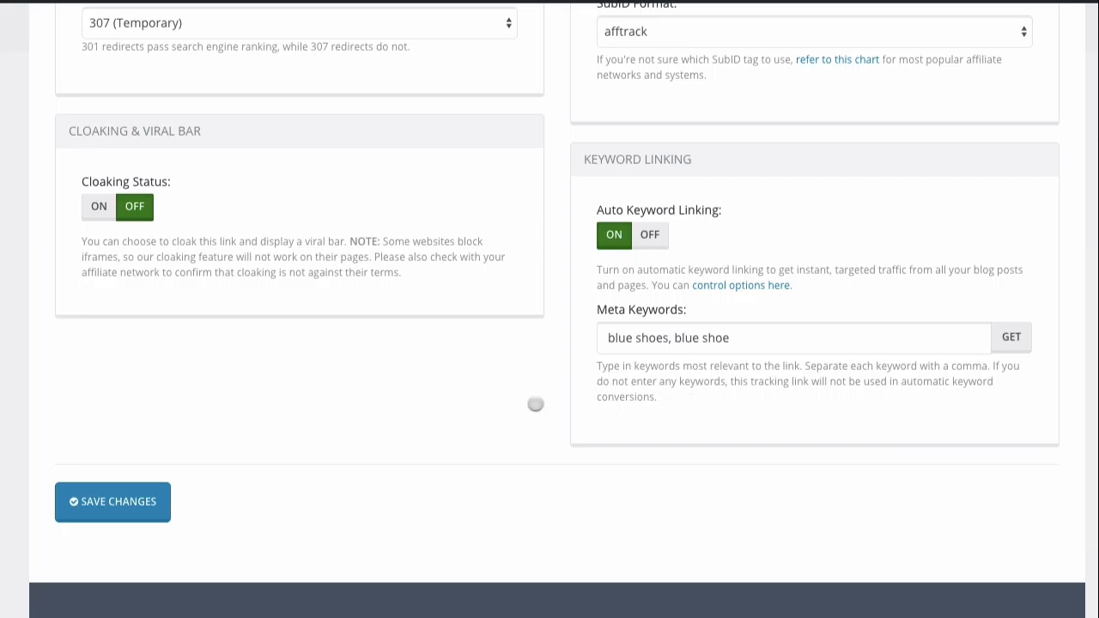
scroll(535, 403, "up", 7)
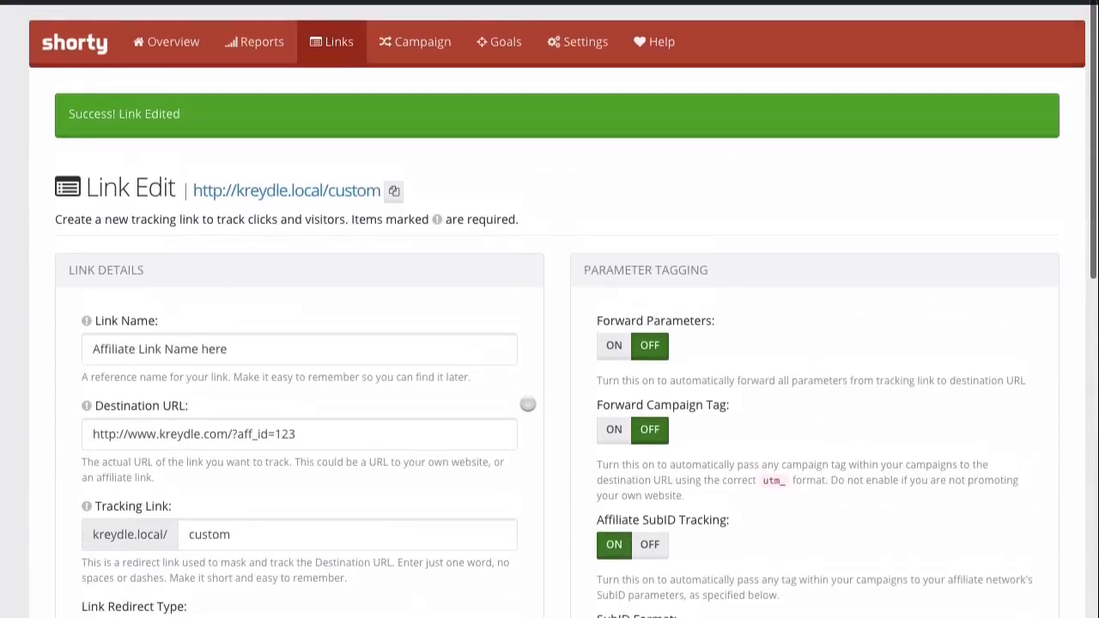
Open the 30-day Reports overview (6 visits, 1 conversion, $9.99 revenue) and check its stat tooltips.
left_click(261, 41)
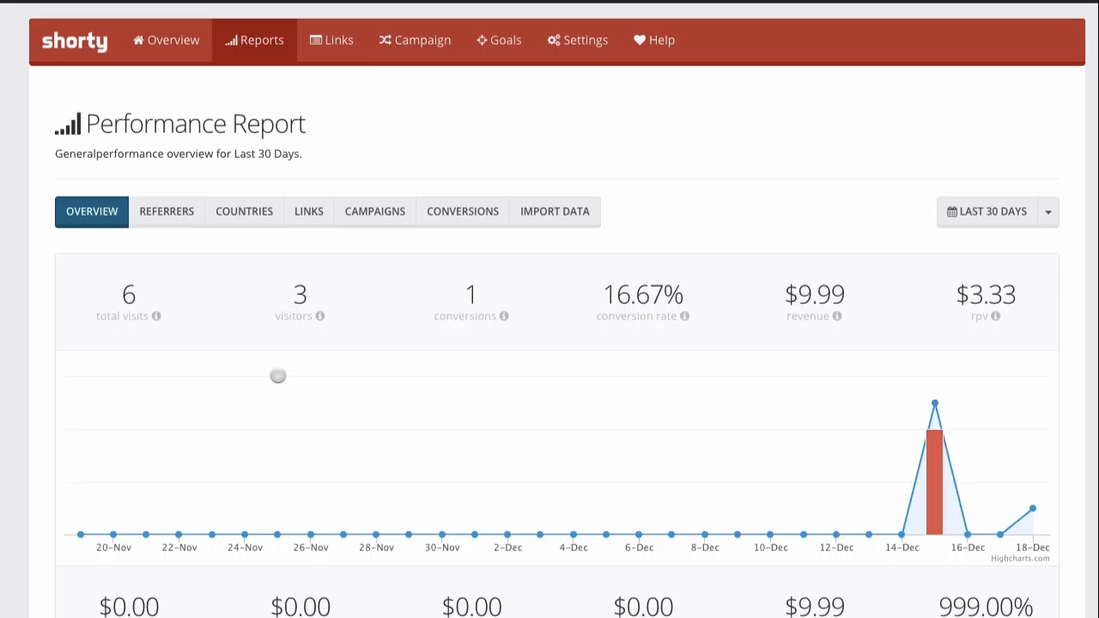
scroll(272, 457, "down", 2)
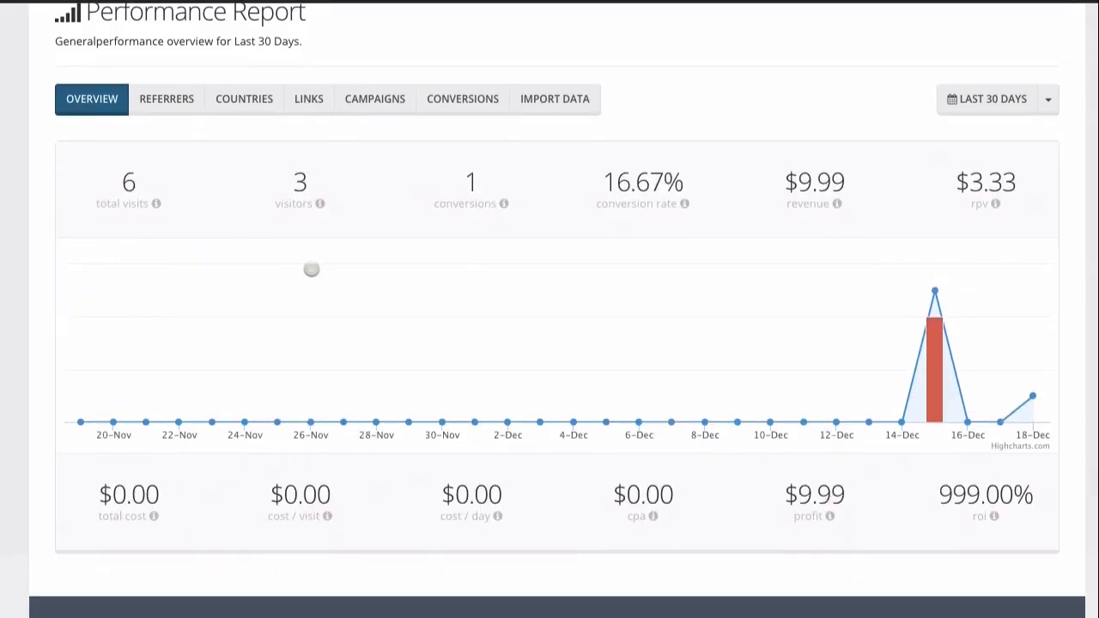
mouse_move(153, 206)
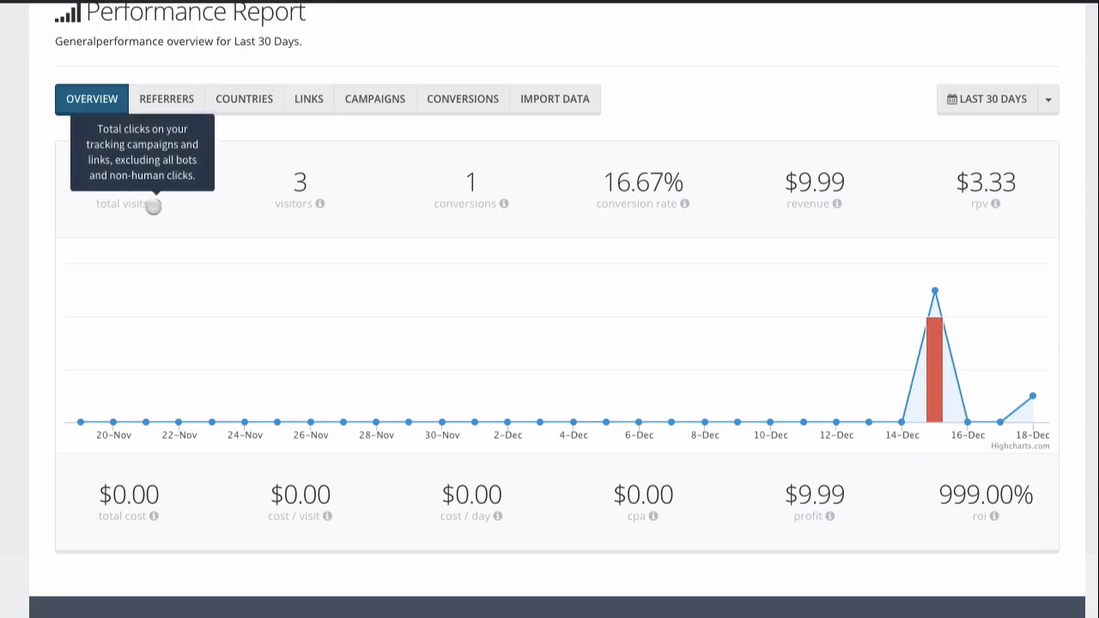
mouse_move(507, 204)
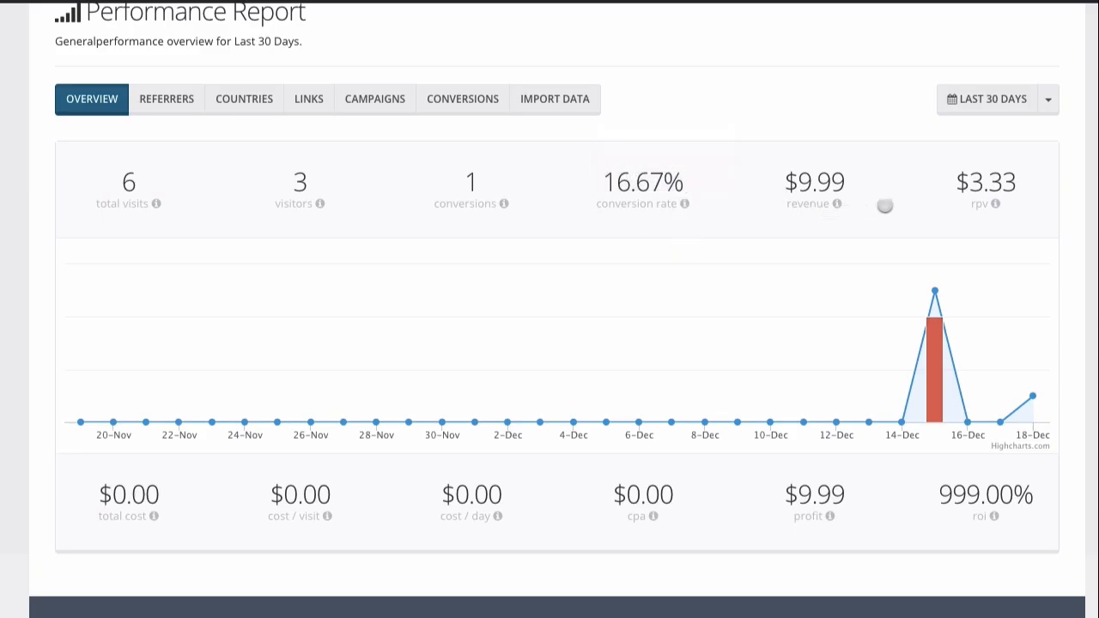
mouse_move(965, 413)
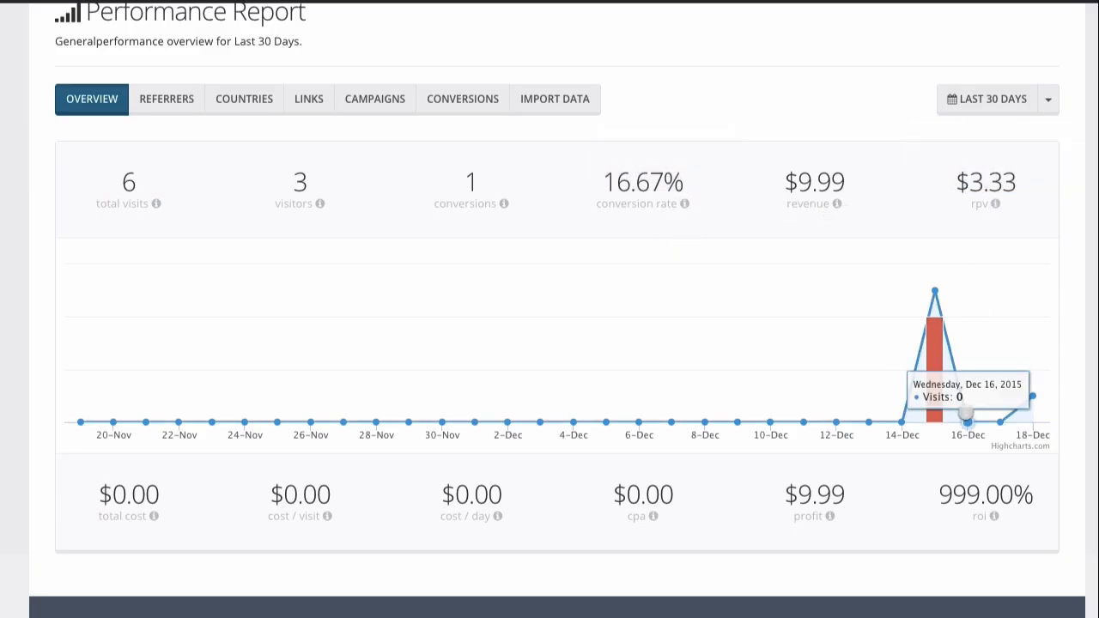
scroll(544, 461, "up", 1)
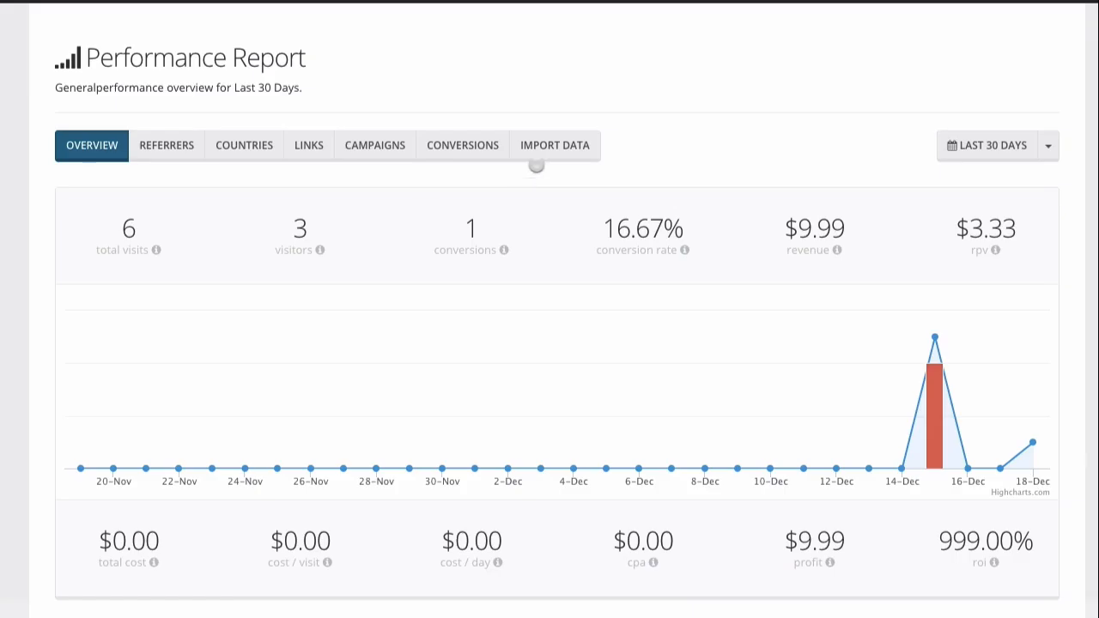
left_click(555, 147)
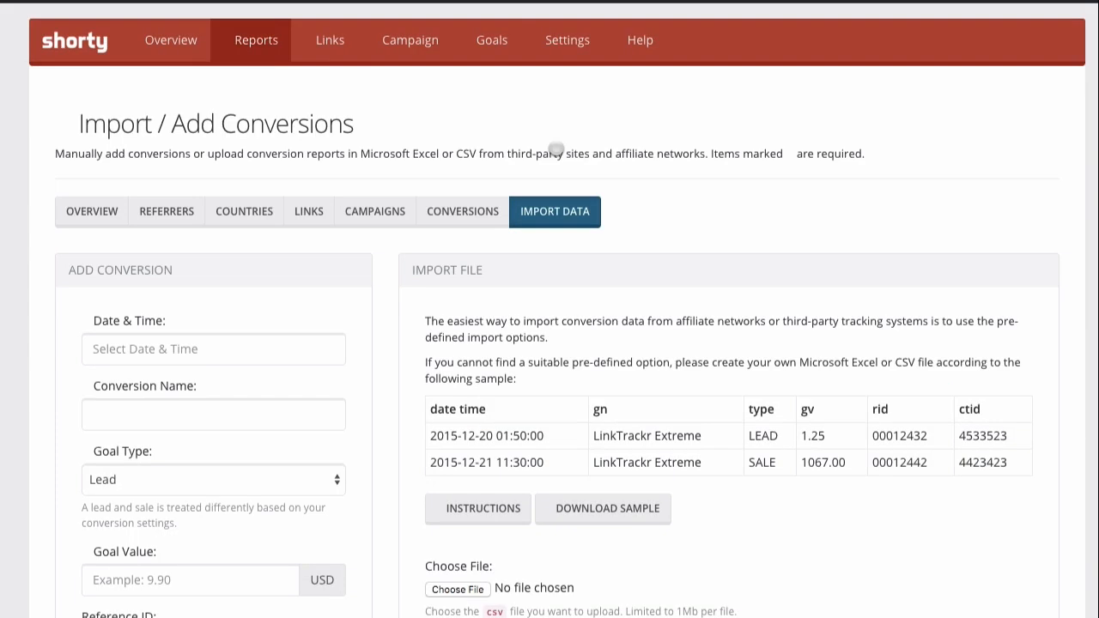
scroll(466, 343, "down", 1)
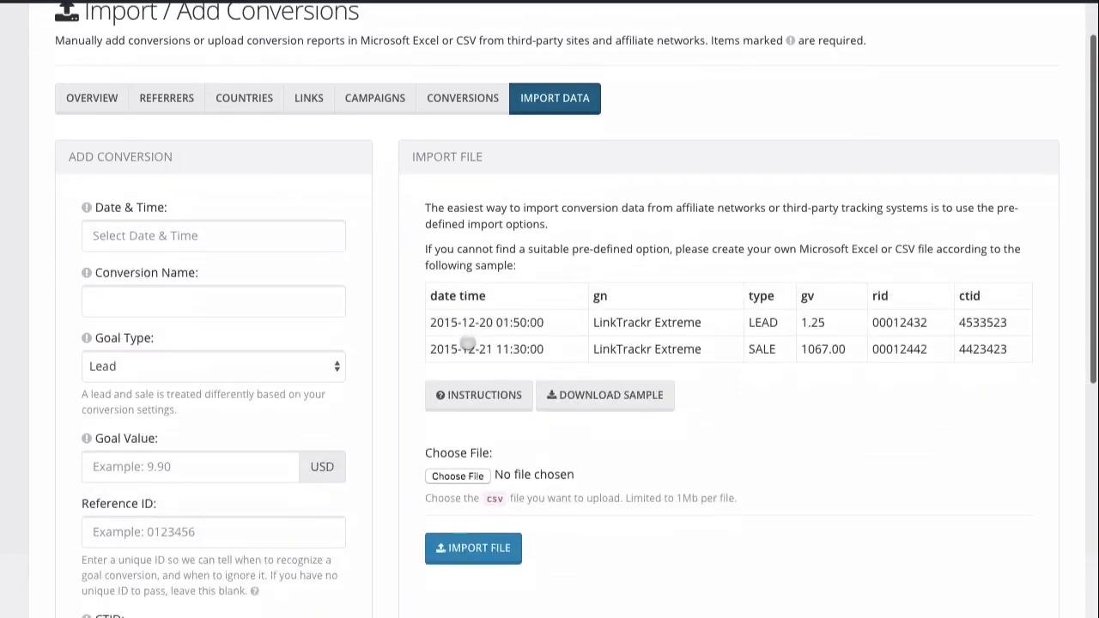
scroll(466, 343, "down", 1)
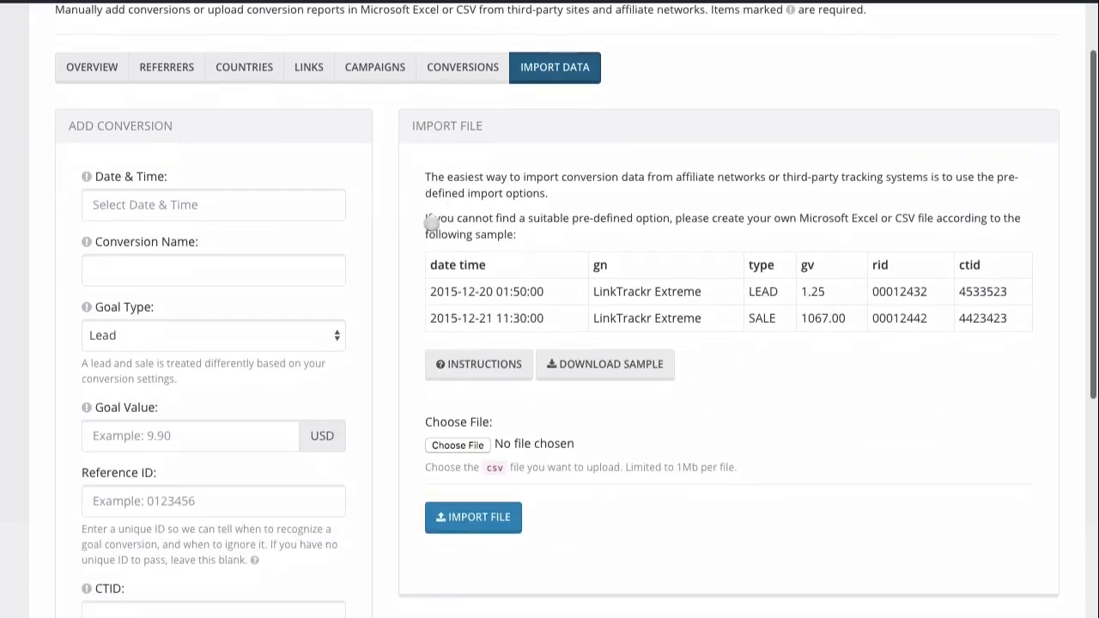
left_click(204, 209)
scroll(252, 282, "down", 1)
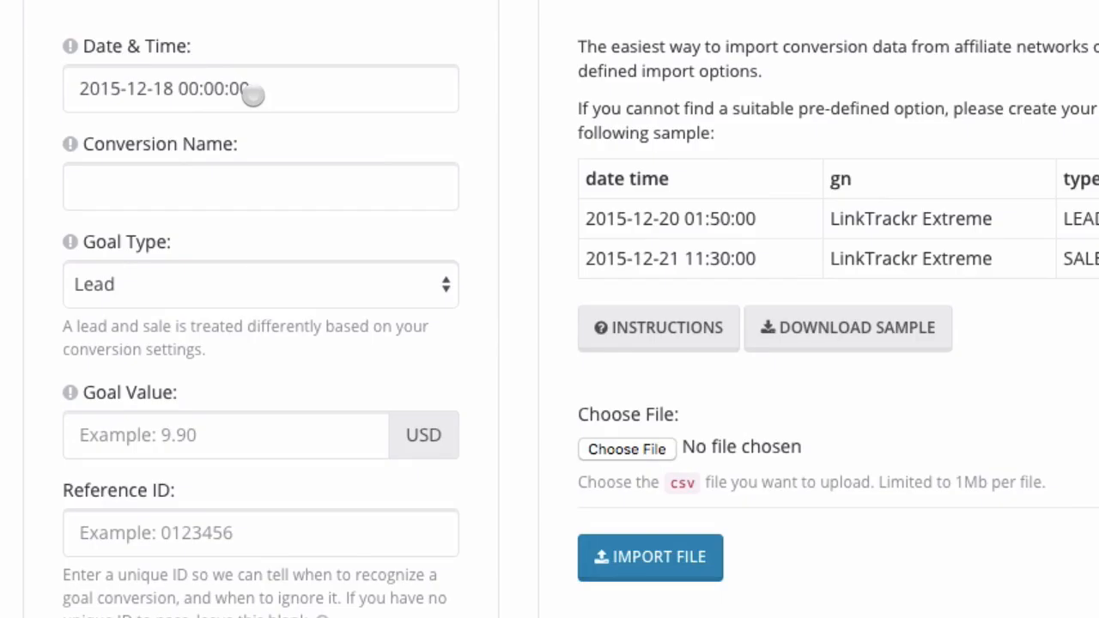
left_click(228, 182)
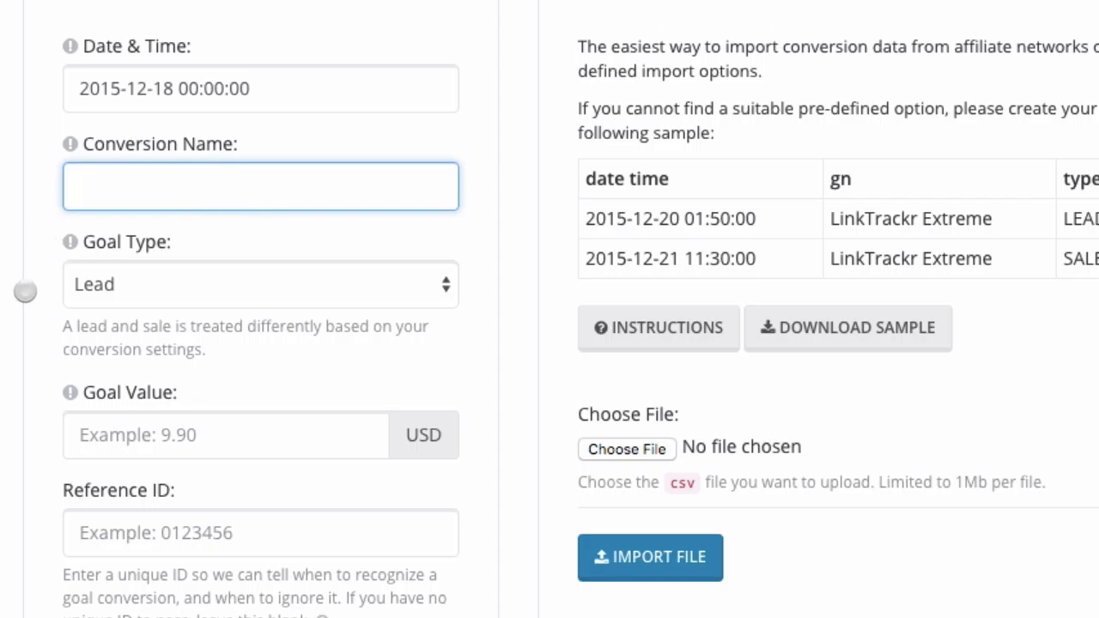
left_click(26, 292)
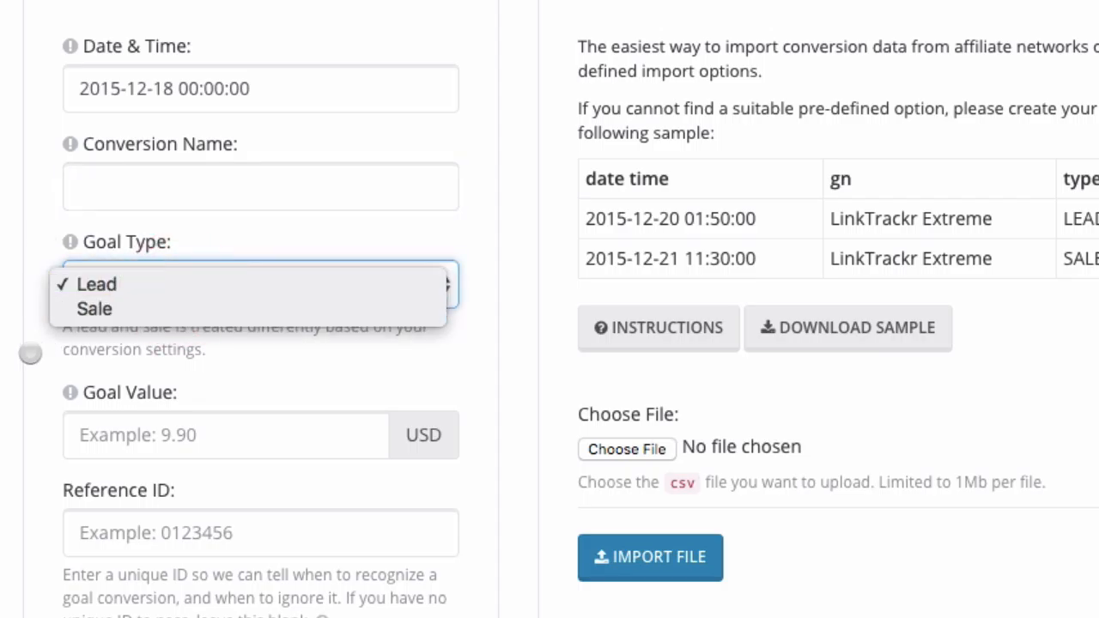
left_click(29, 352)
scroll(29, 351, "down", 2)
left_click(180, 339)
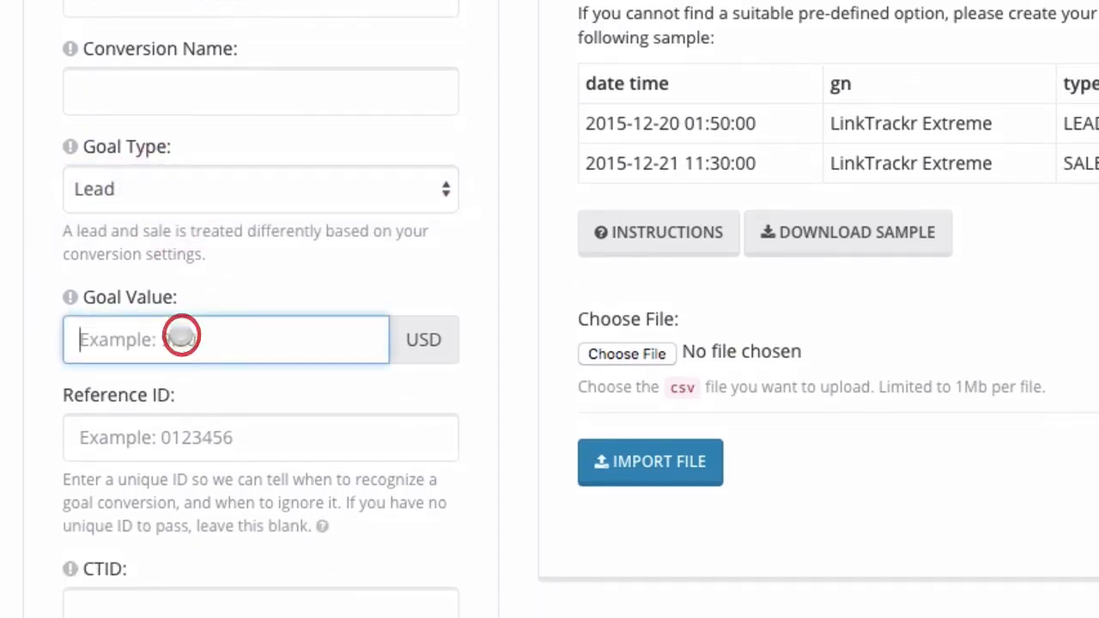
left_click(164, 442)
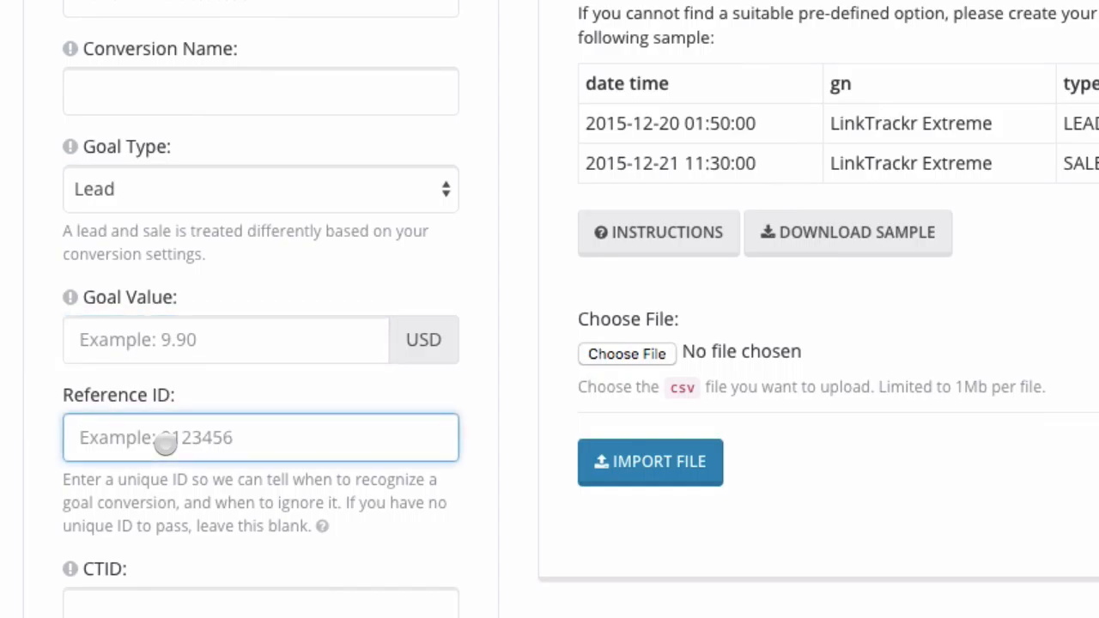
scroll(164, 441, "down", 2)
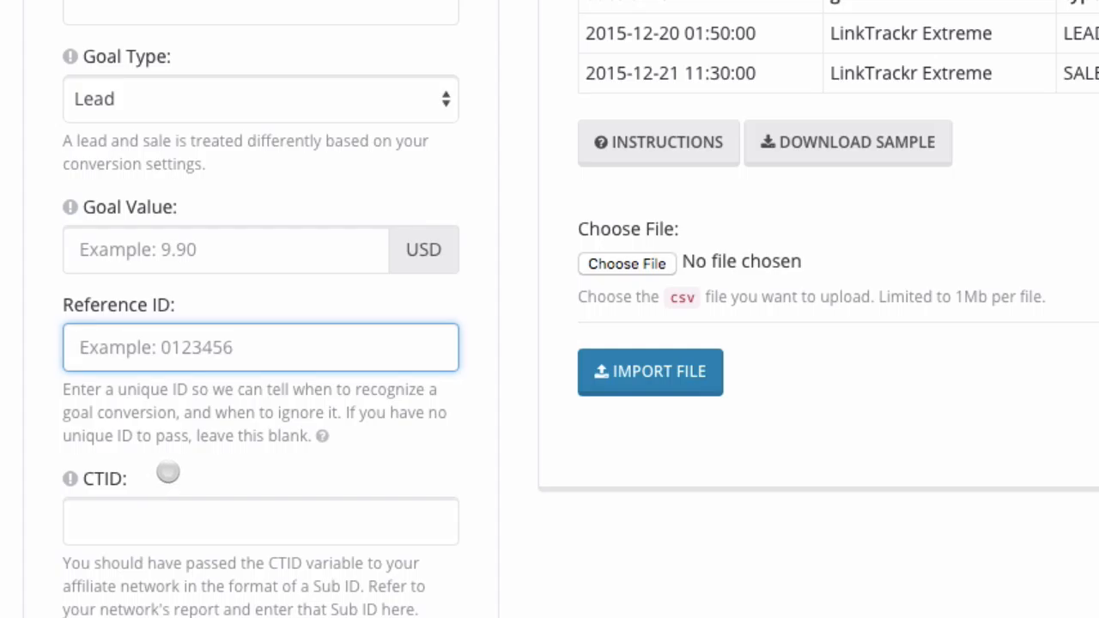
scroll(163, 476, "up", 2)
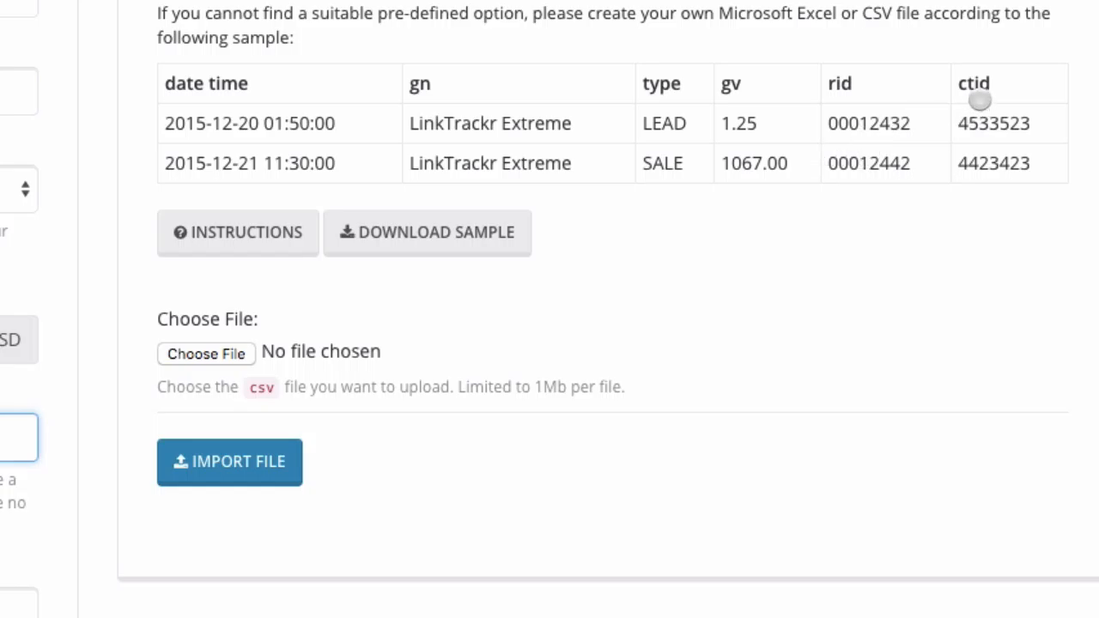
Highlight the sample ctid value 4533523, then expand the CSV import format instructions.
left_click_drag(1033, 126, 951, 124)
left_click(903, 242)
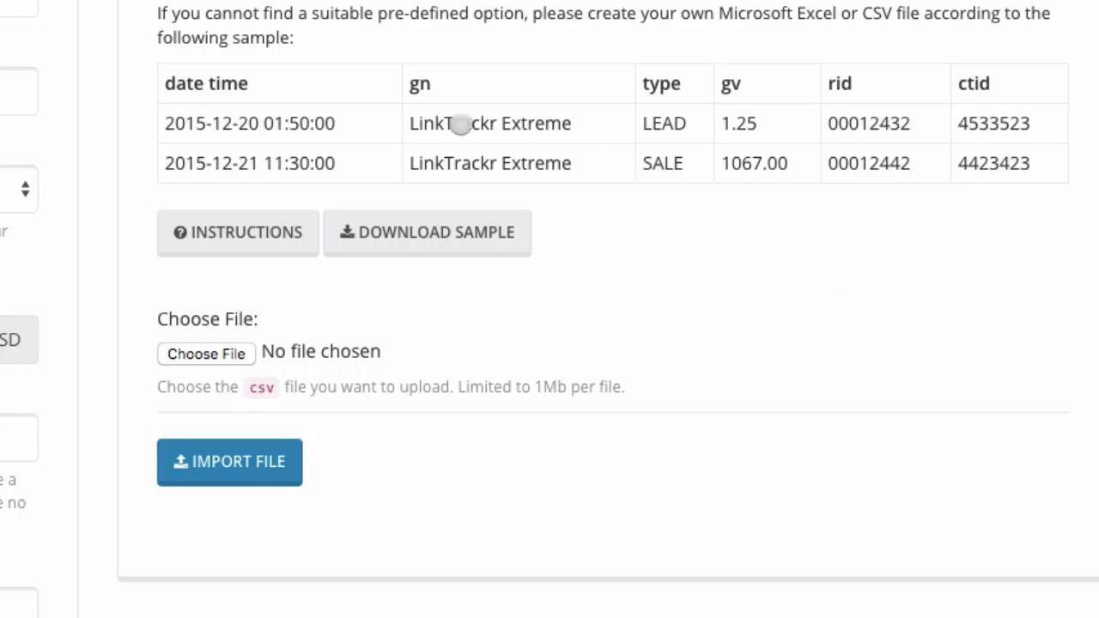
left_click(222, 232)
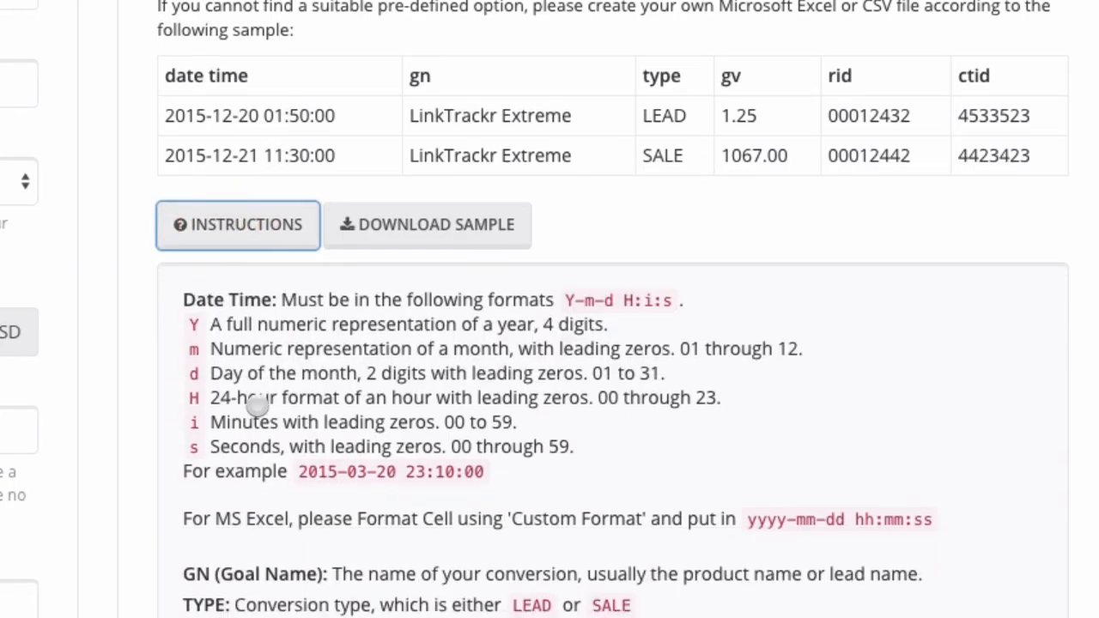
scroll(256, 405, "down", 3)
left_click_drag(177, 160, 721, 611)
left_click(723, 611)
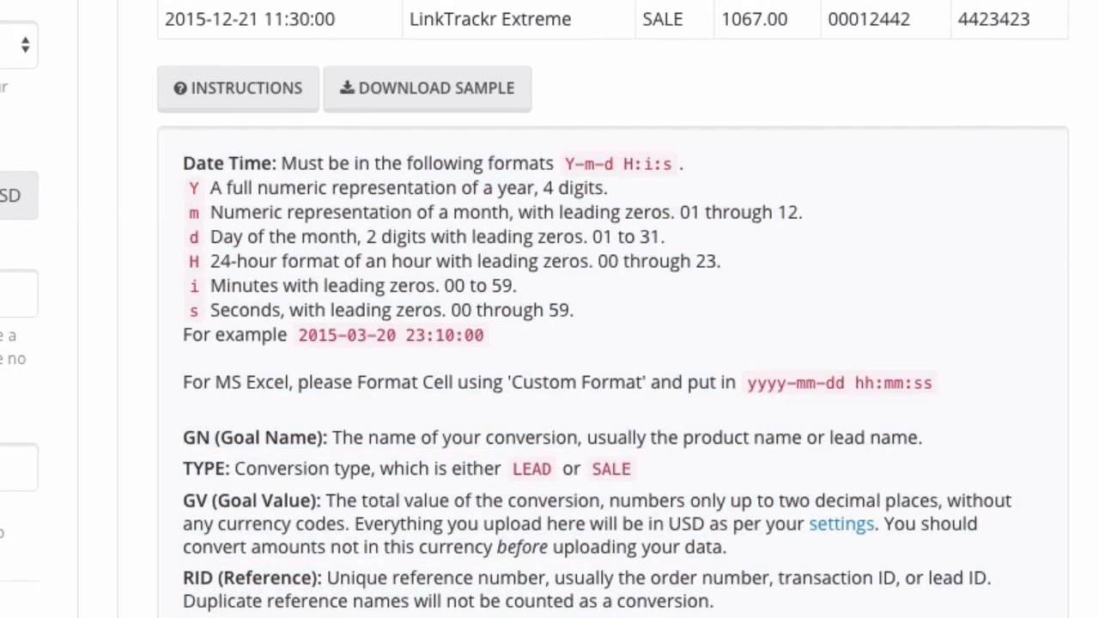
Read through the column format instructions, then return to the Performance Report overview.
scroll(549, 343, "down", 3)
scroll(549, 343, "up", 3)
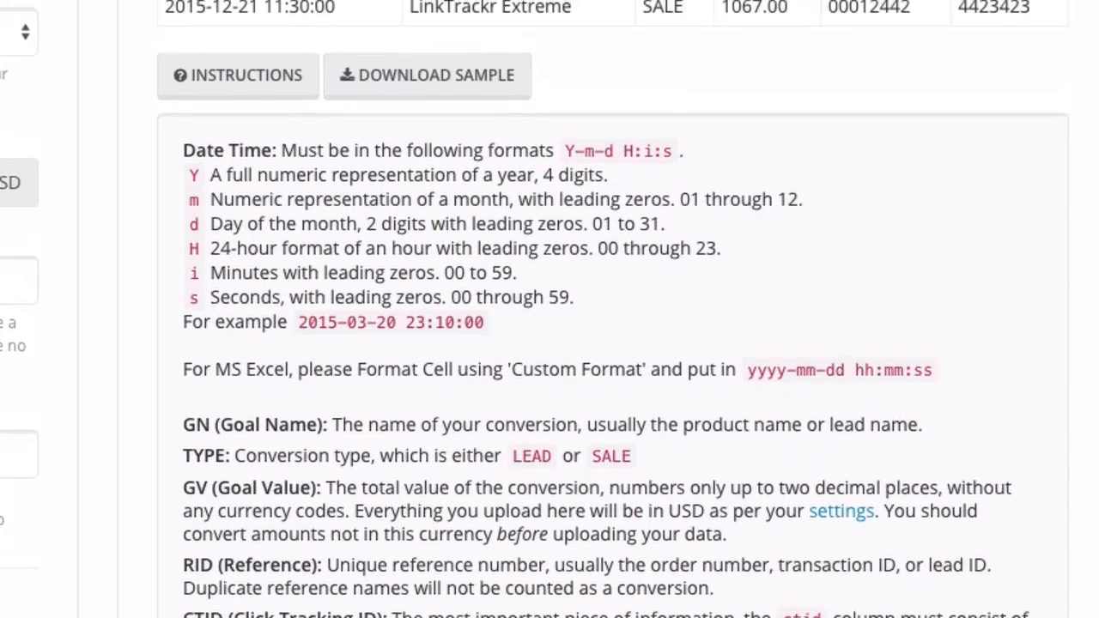
scroll(549, 343, "up", 5)
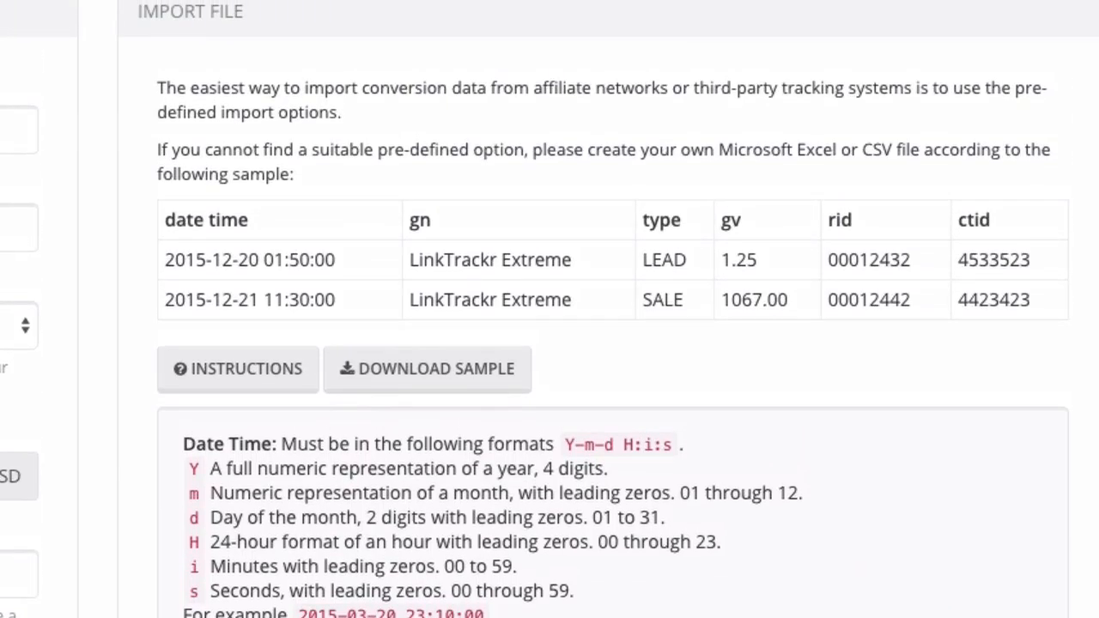
scroll(550, 344, "down", 1)
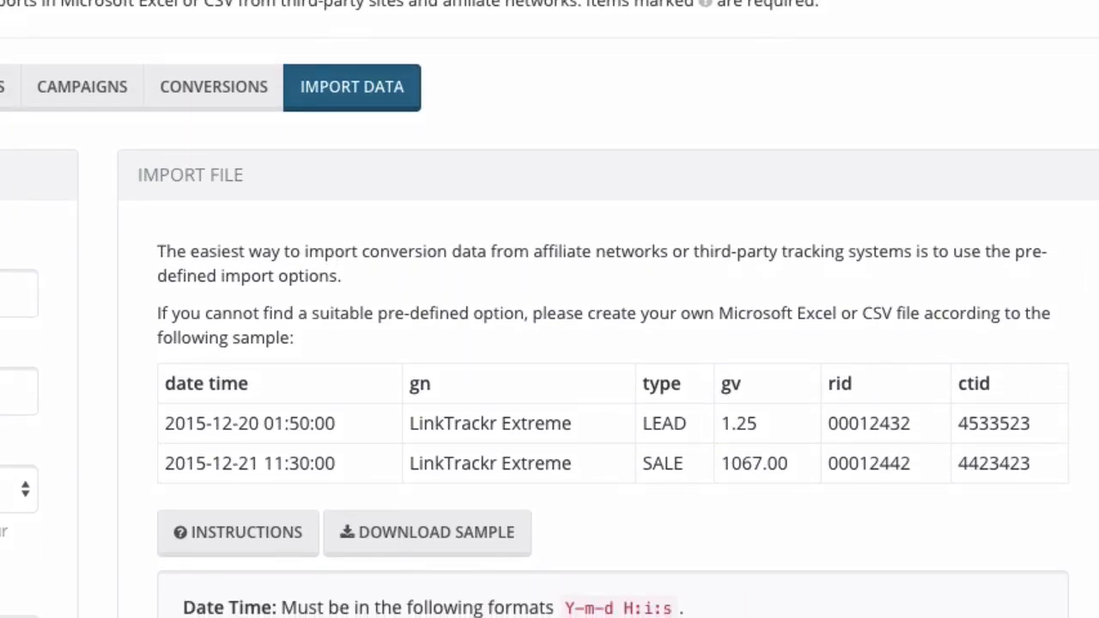
scroll(549, 343, "down", 1)
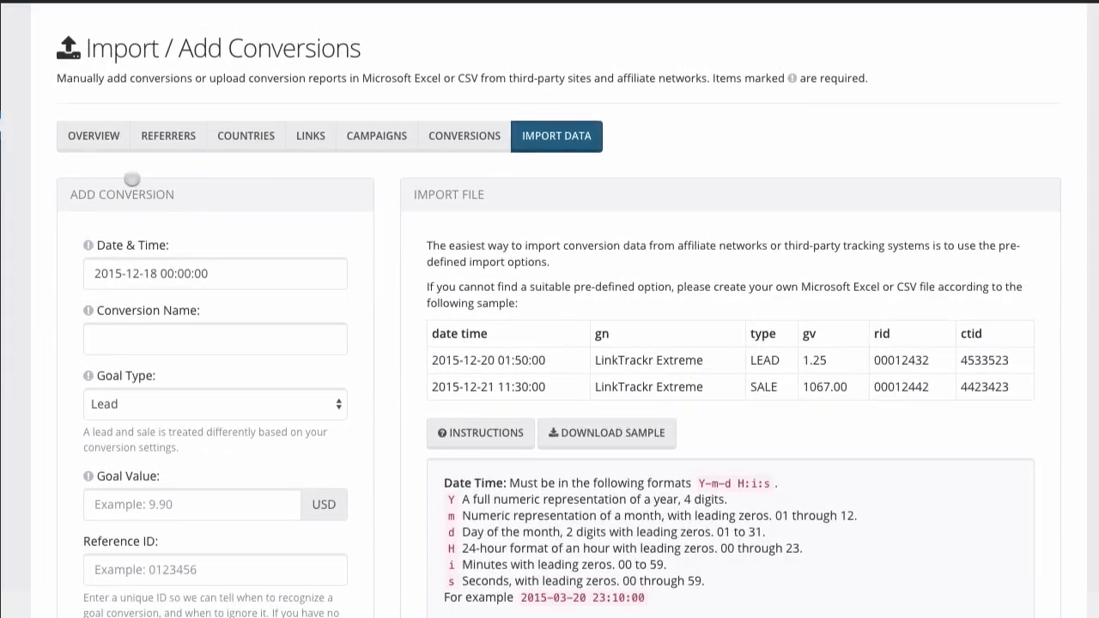
left_click(93, 142)
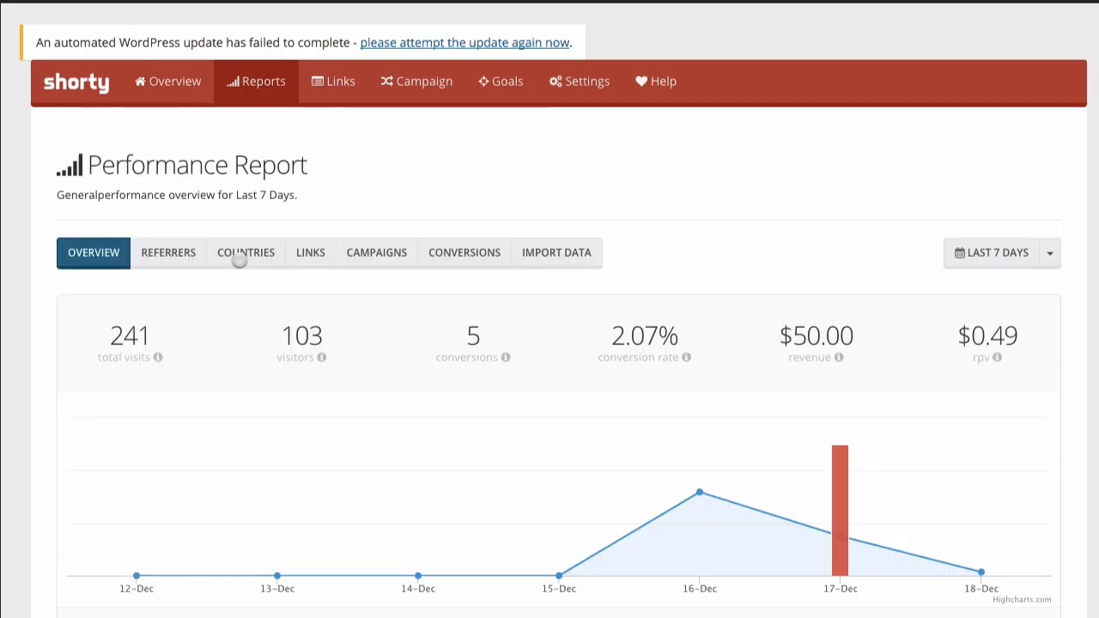
Read the rpv, cpa and profit explanations: $0.49 per visitor, $50.00 profit, 5,000.00% ROI.
scroll(240, 259, "down", 1)
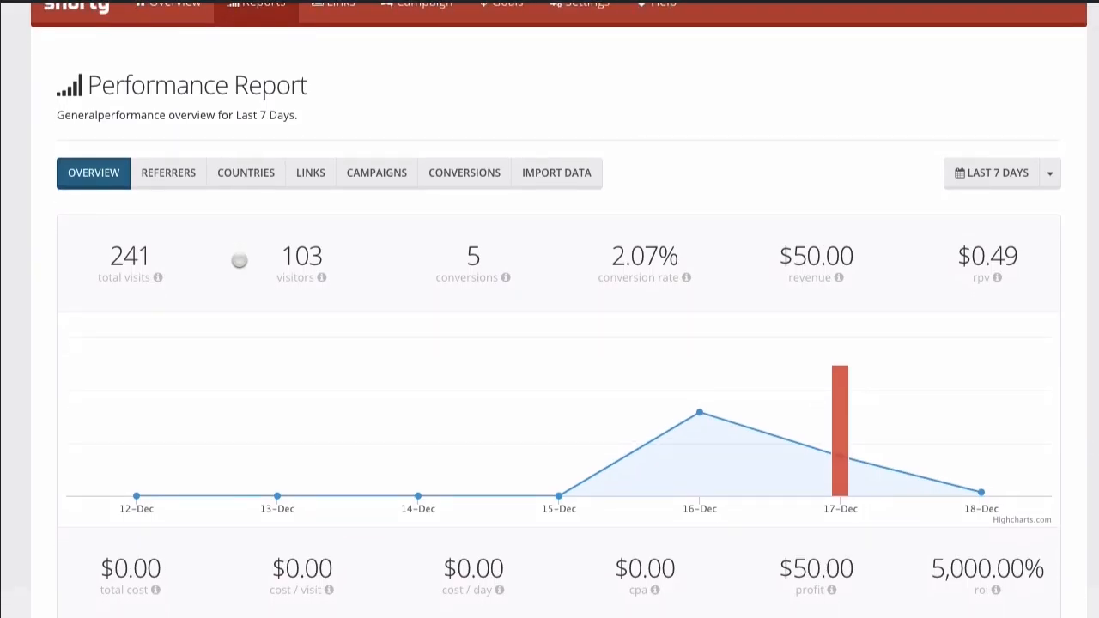
scroll(240, 259, "down", 1)
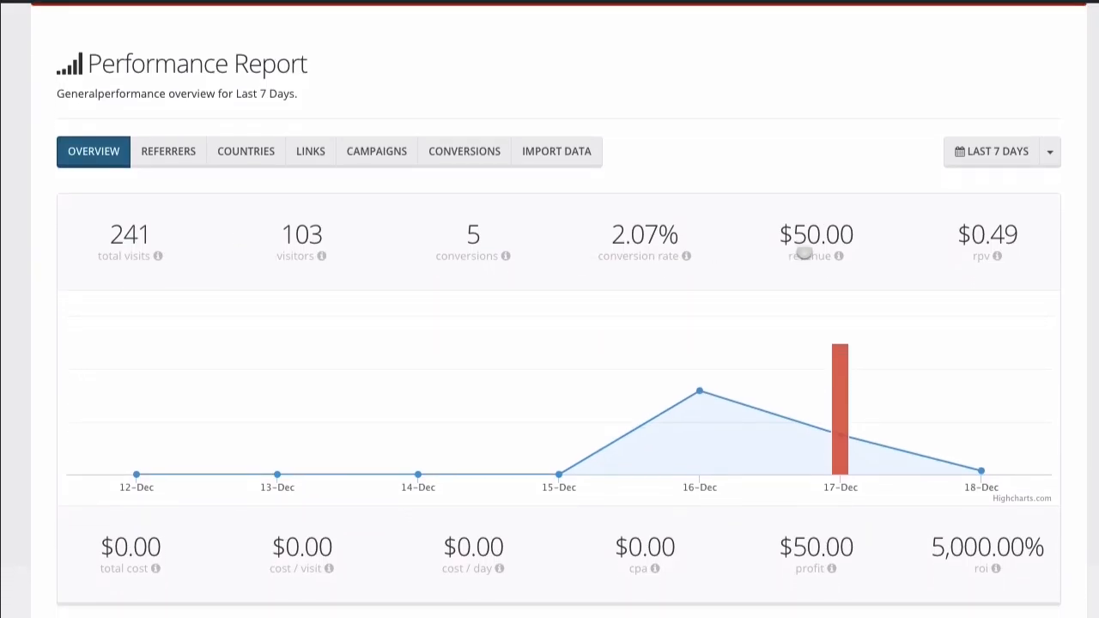
mouse_move(1000, 259)
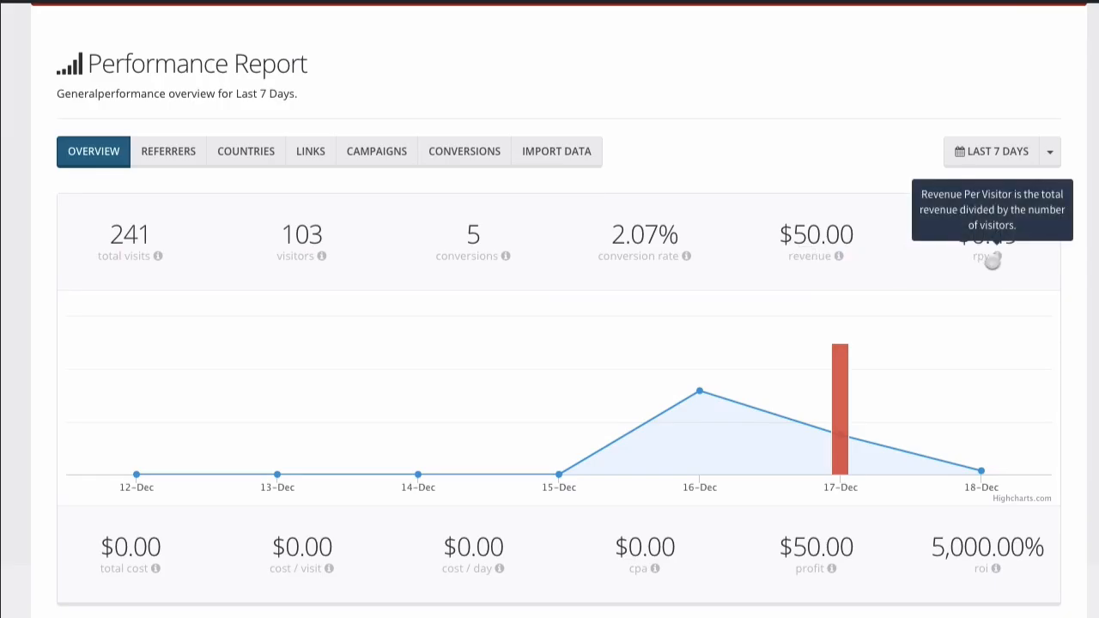
mouse_move(657, 568)
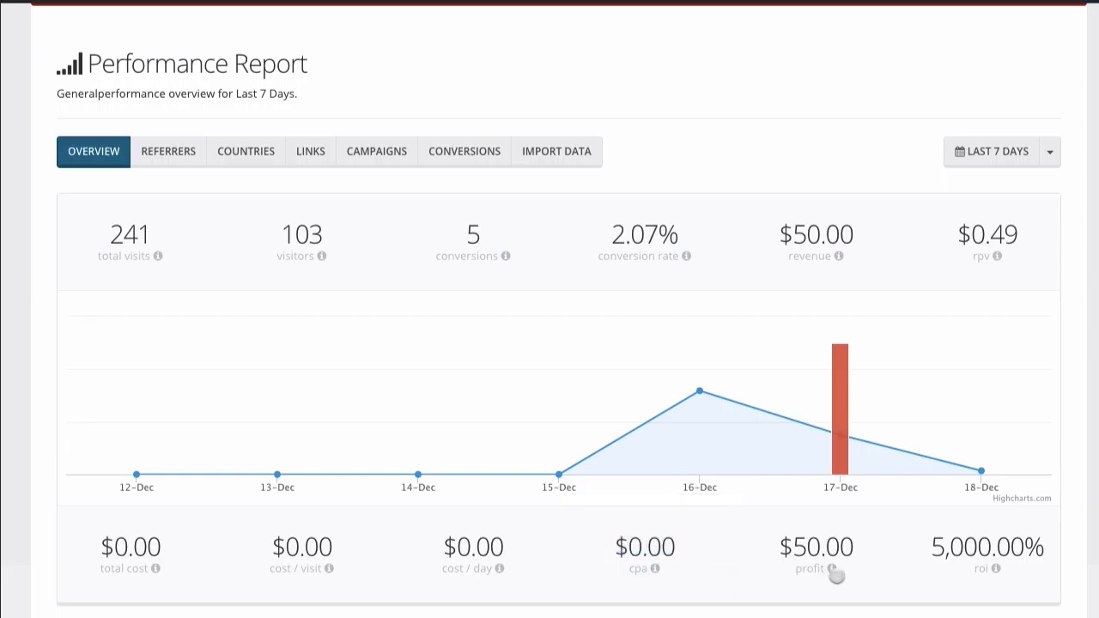
mouse_move(832, 572)
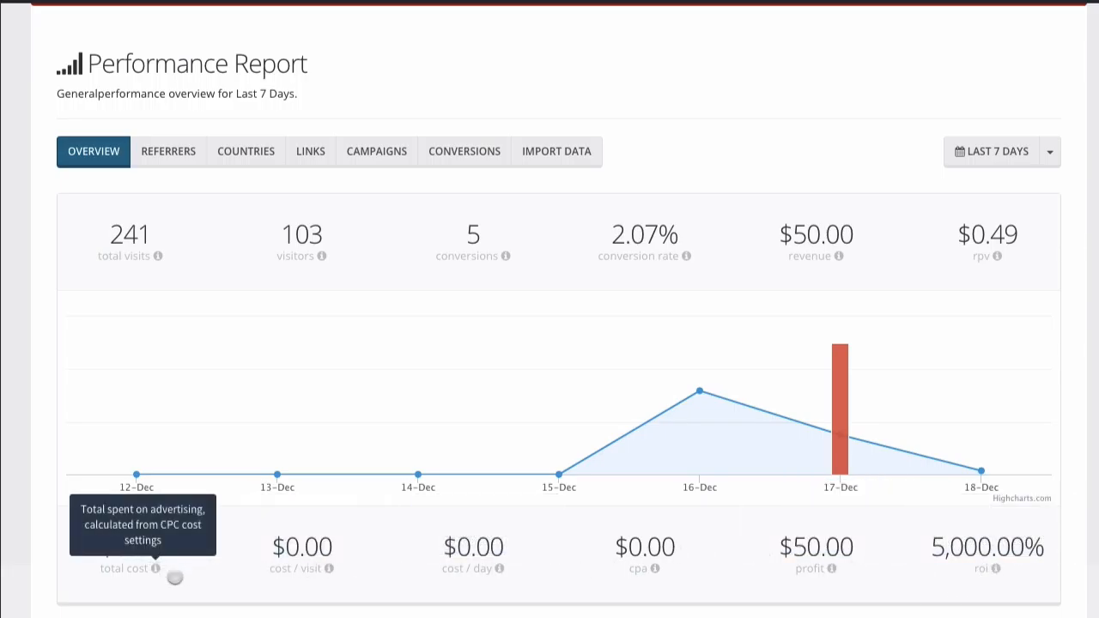
scroll(195, 585, "up", 1)
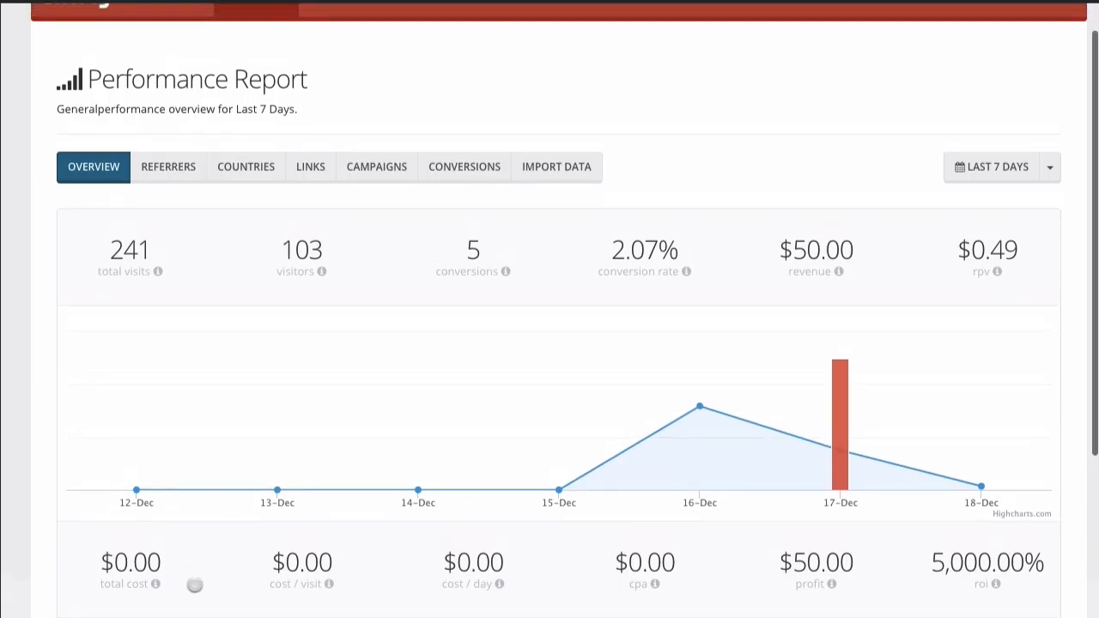
Show the Referrer Report and scroll its 12 referrers down to the Total row and pagination.
left_click(171, 176)
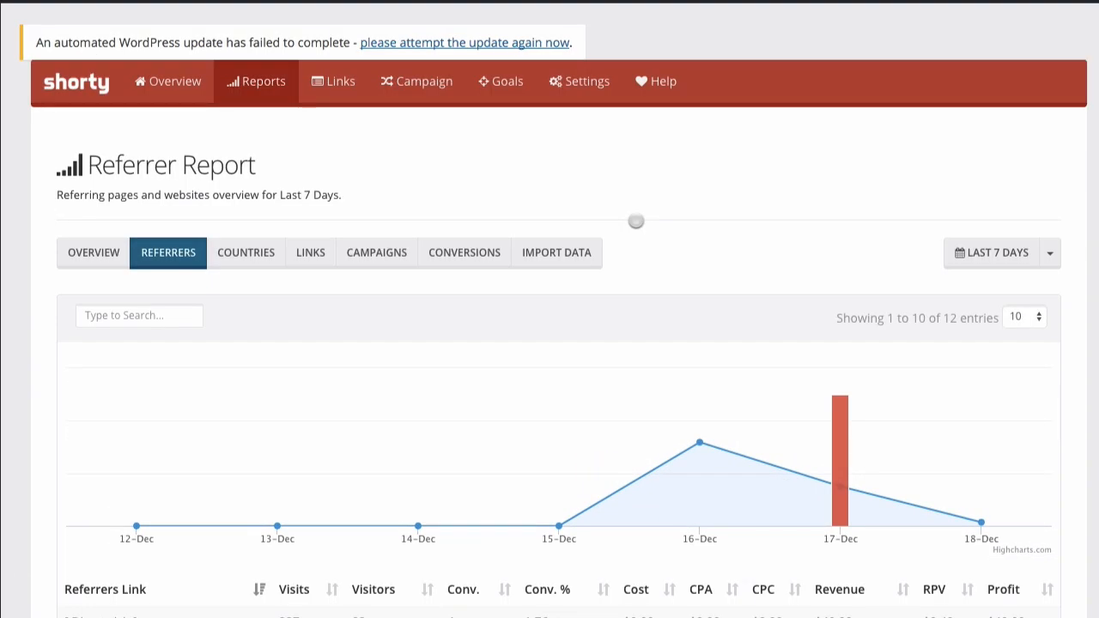
scroll(635, 221, "down", 5)
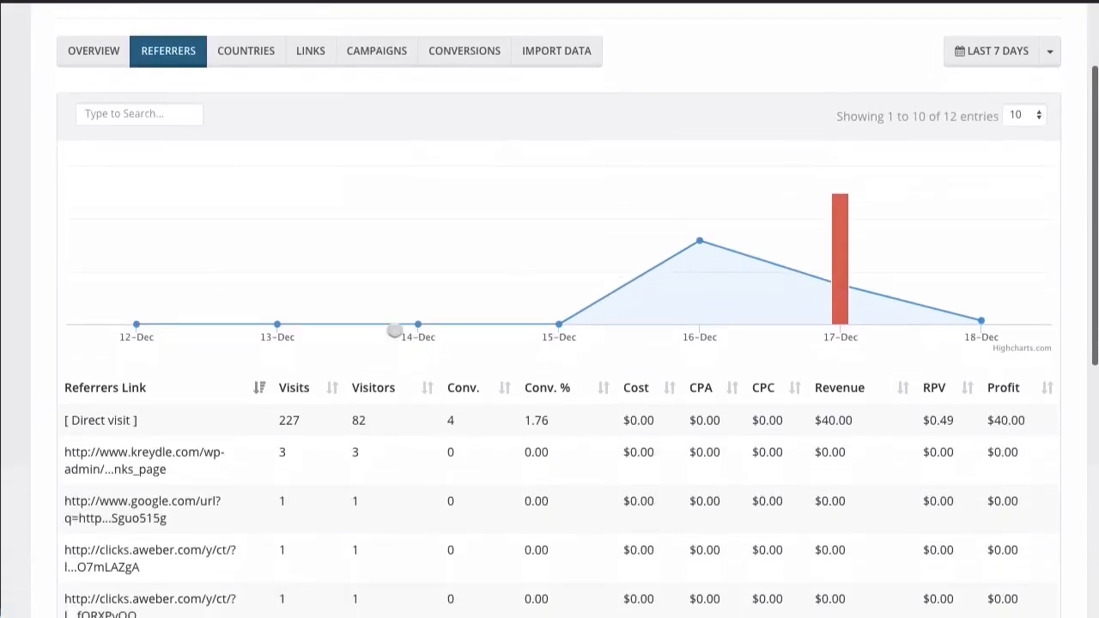
scroll(267, 423, "down", 1)
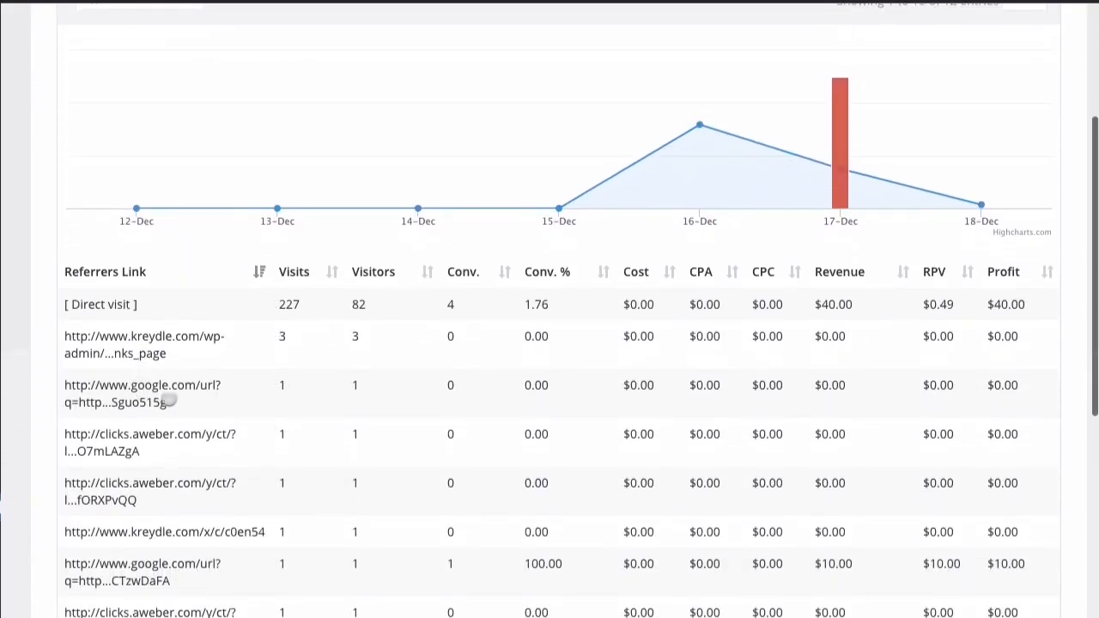
scroll(149, 406, "down", 2)
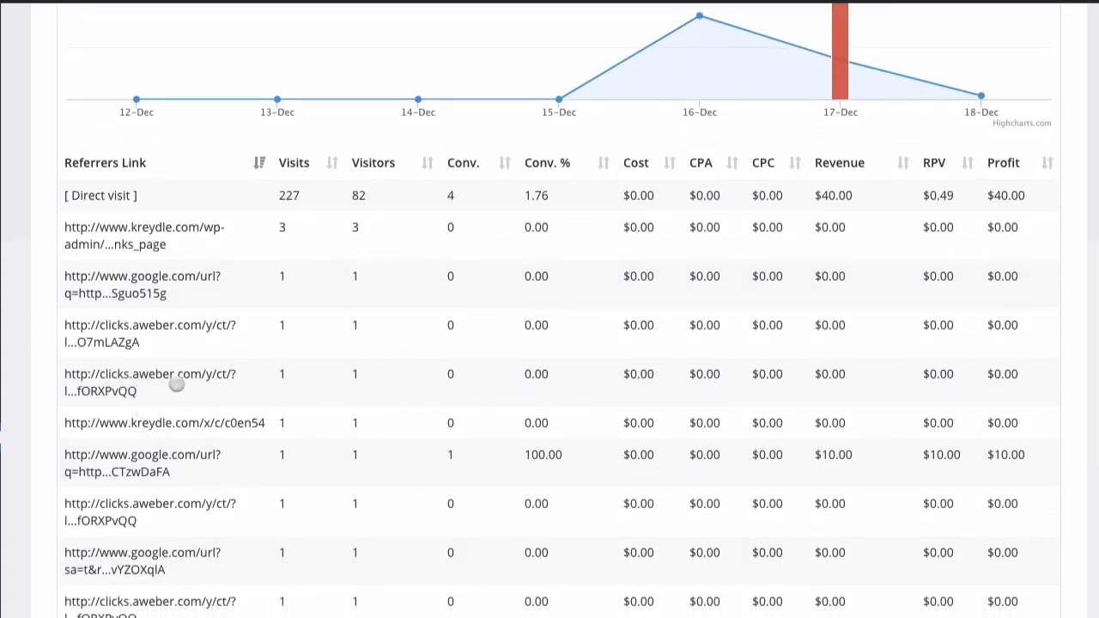
scroll(200, 419, "down", 1)
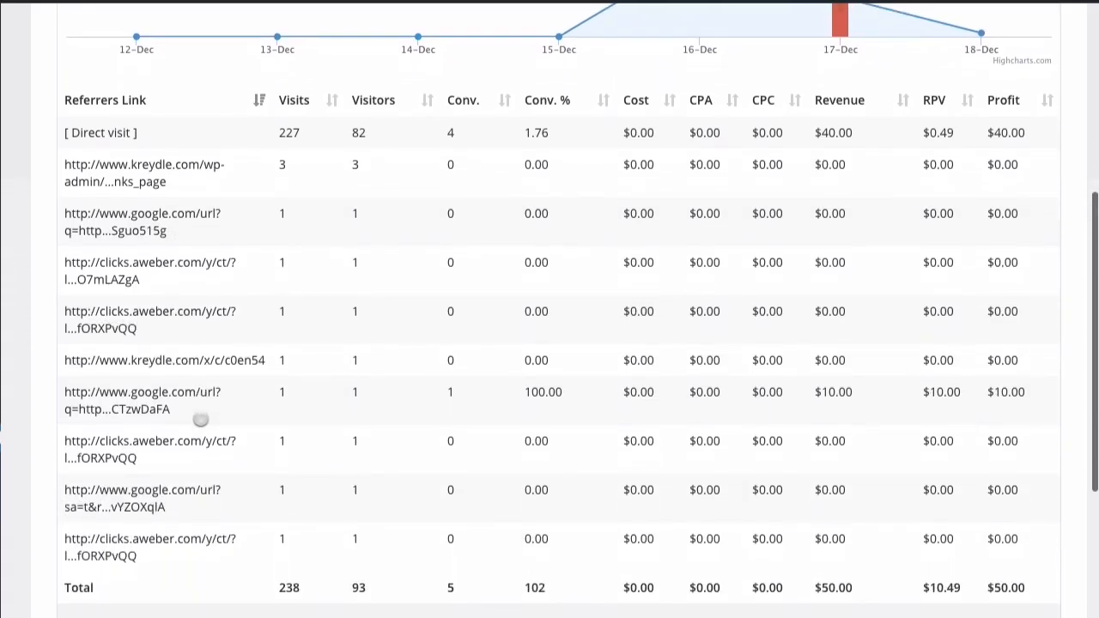
scroll(200, 420, "up", 1)
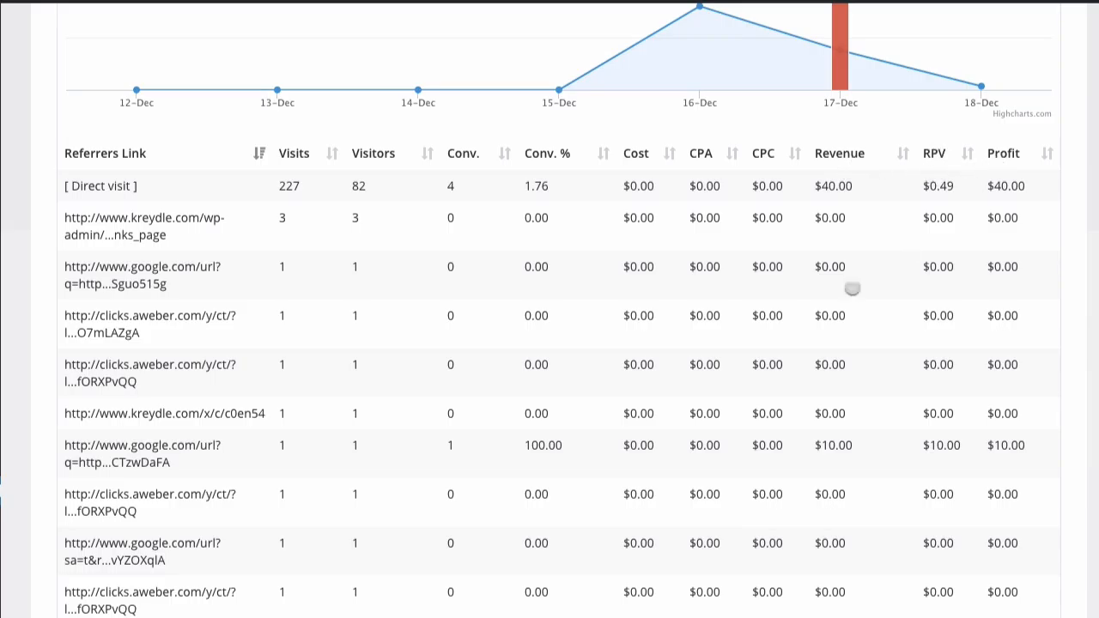
scroll(813, 316, "down", 1)
scroll(813, 317, "down", 1)
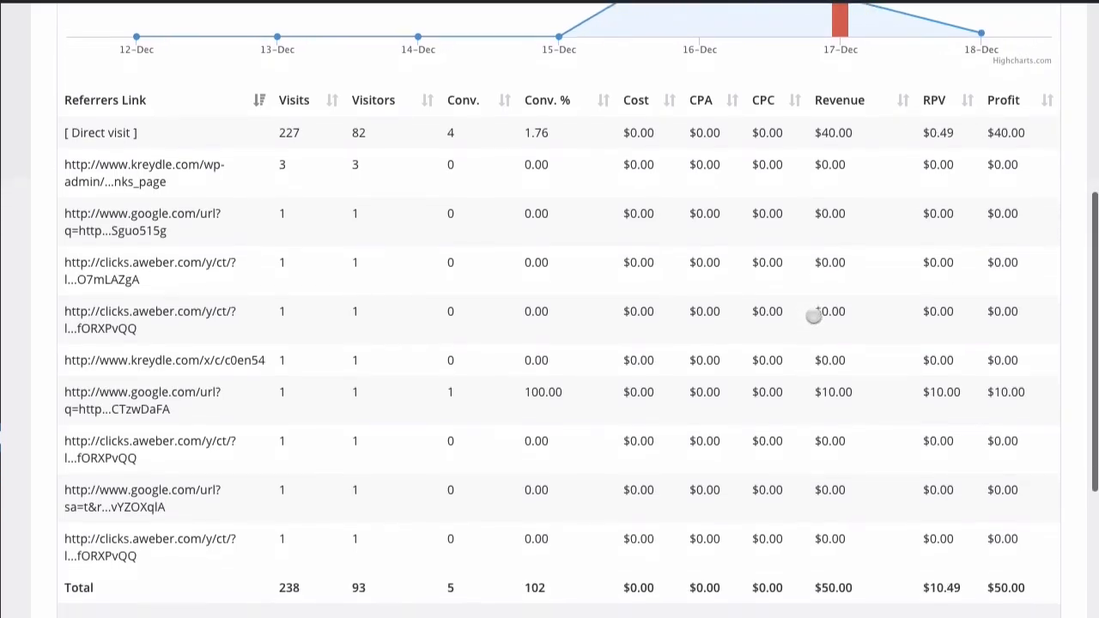
scroll(813, 317, "up", 2)
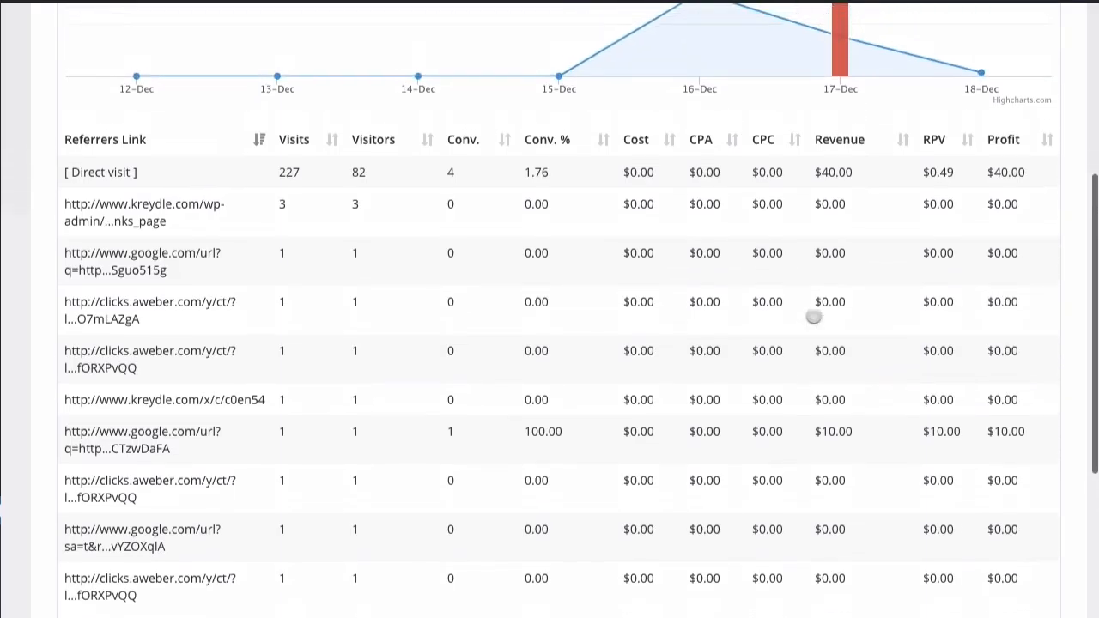
scroll(813, 317, "down", 3)
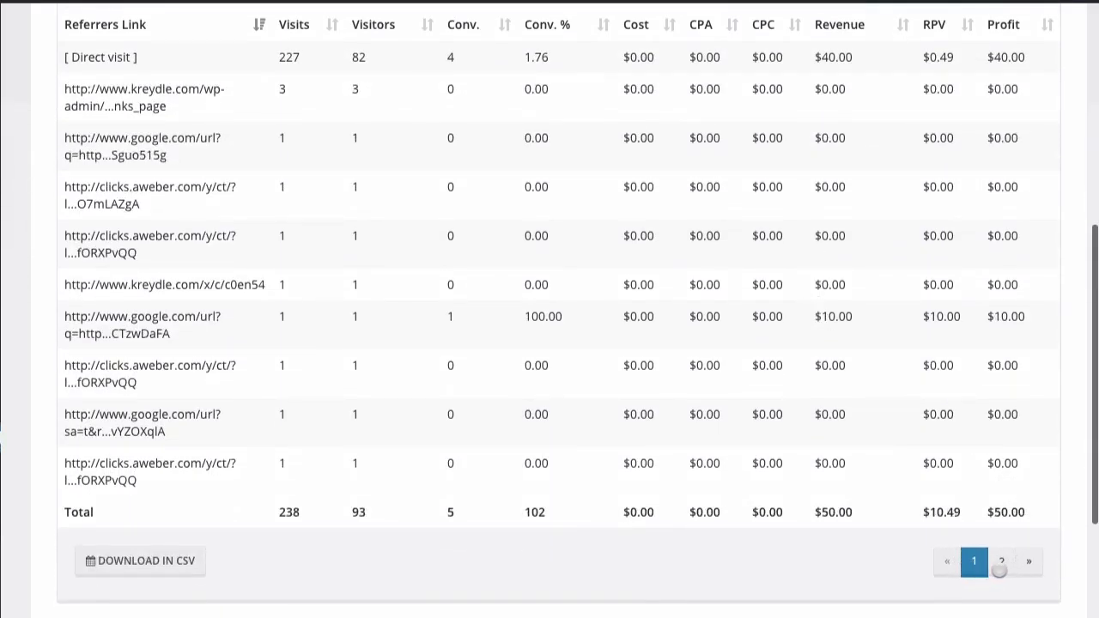
scroll(417, 375, "up", 3)
scroll(418, 378, "down", 3)
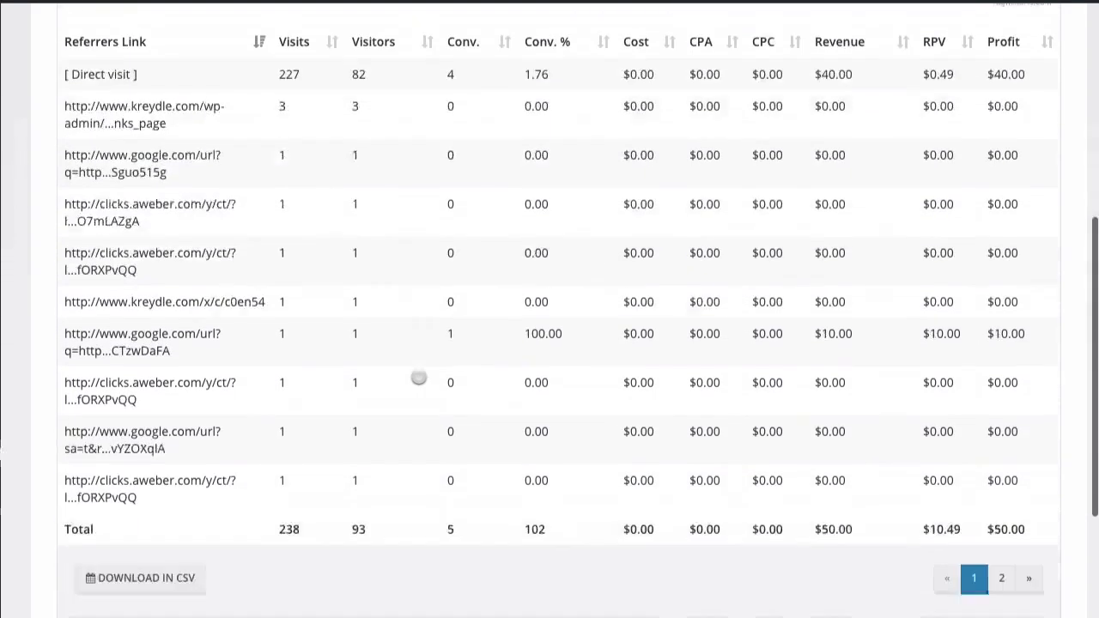
scroll(418, 378, "down", 3)
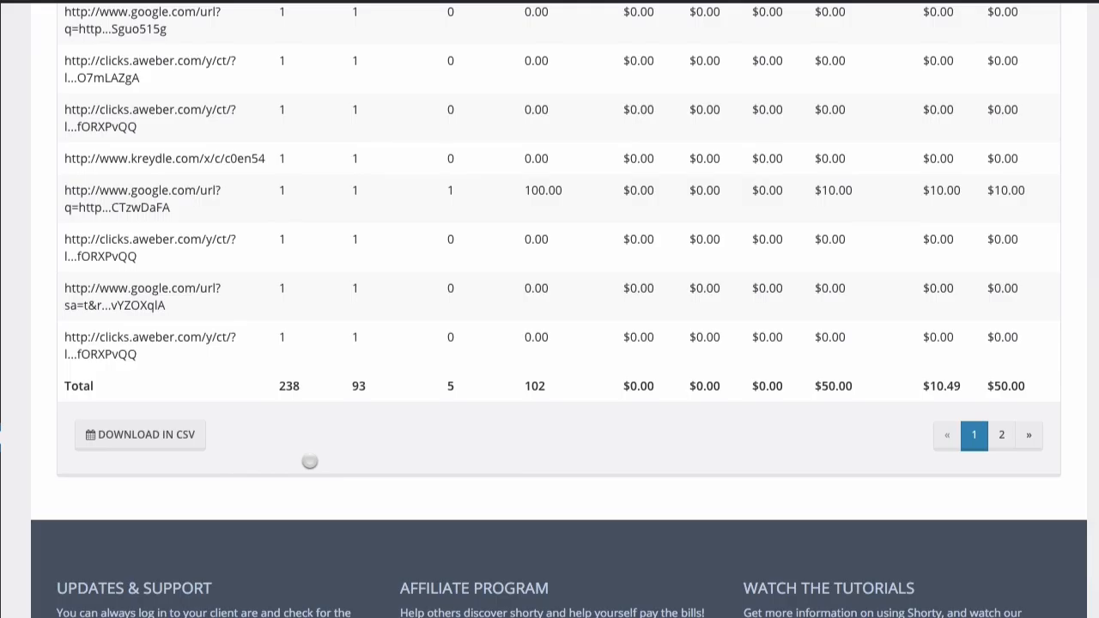
scroll(309, 462, "up", 10)
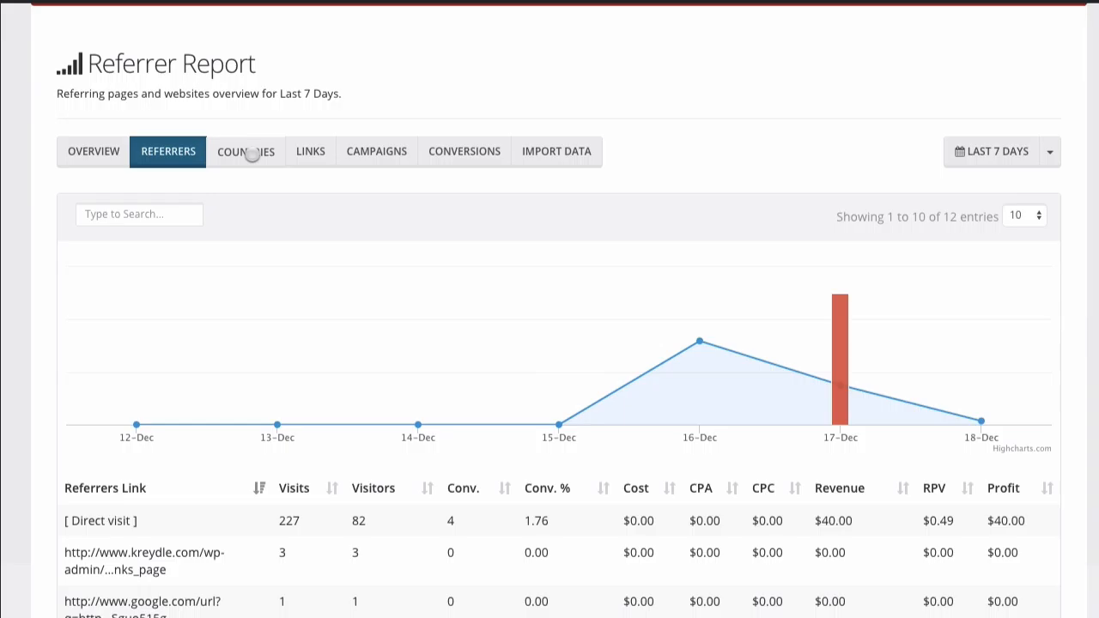
left_click(251, 152)
scroll(242, 263, "down", 5)
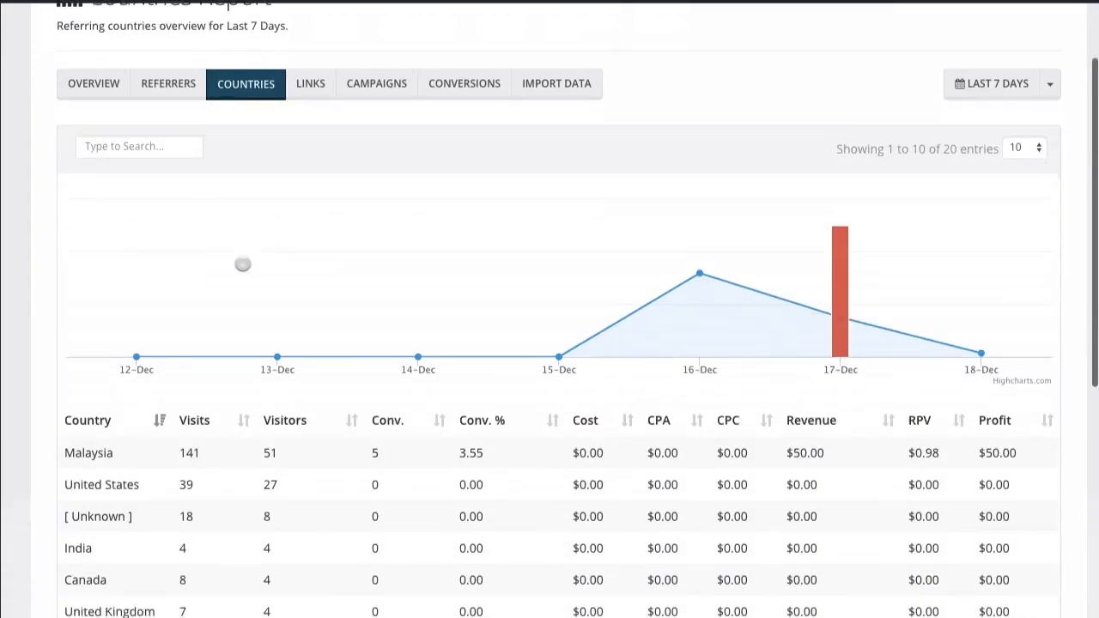
scroll(243, 264, "up", 1)
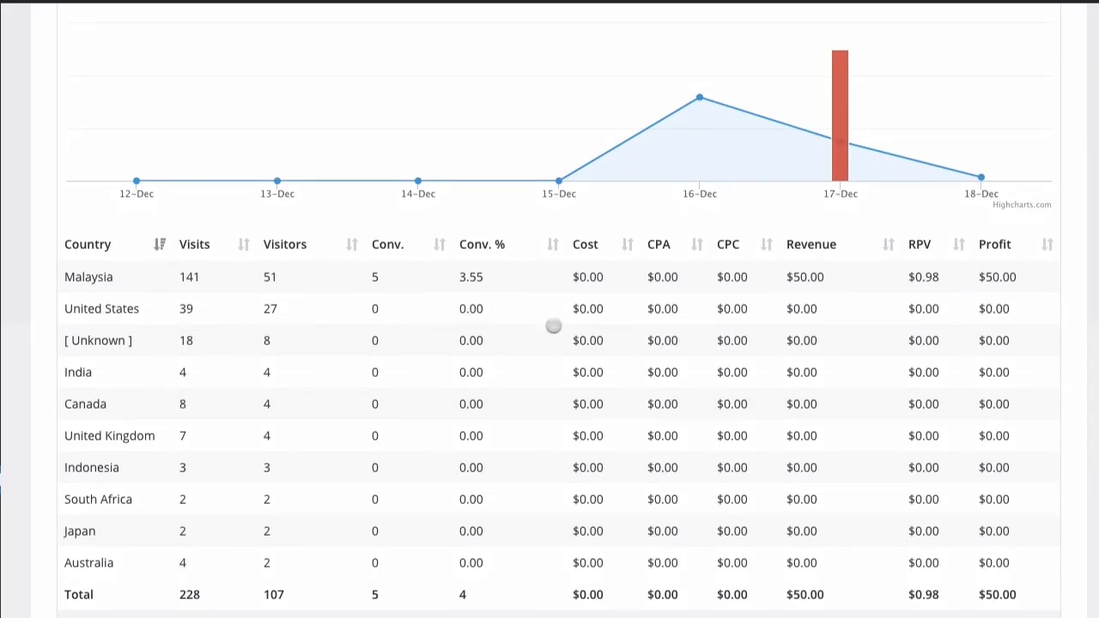
scroll(558, 336, "up", 3)
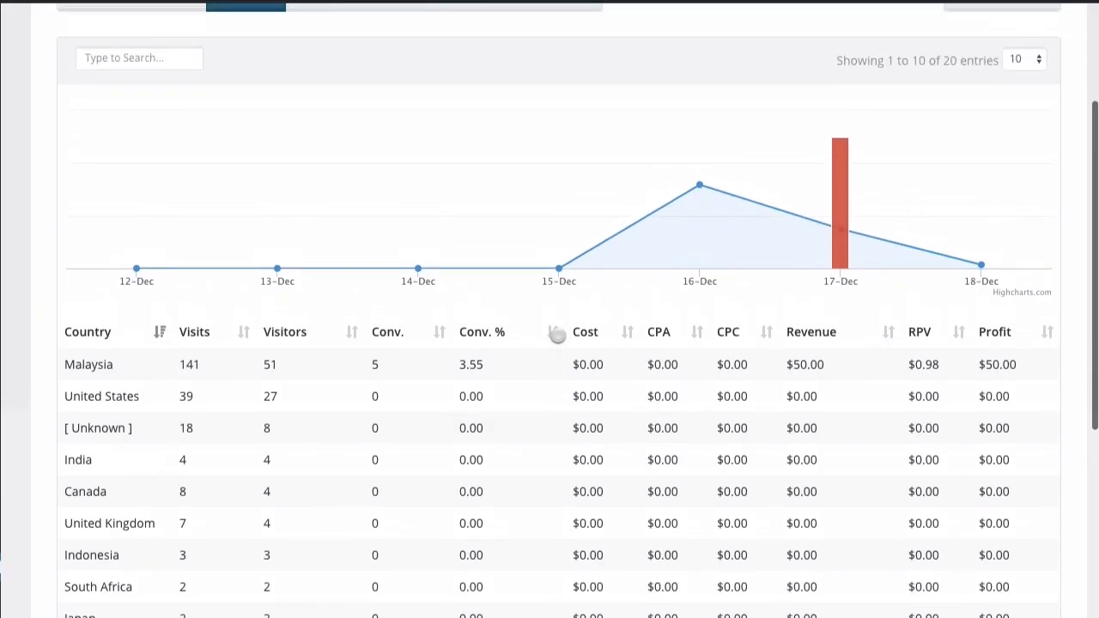
scroll(557, 335, "down", 2)
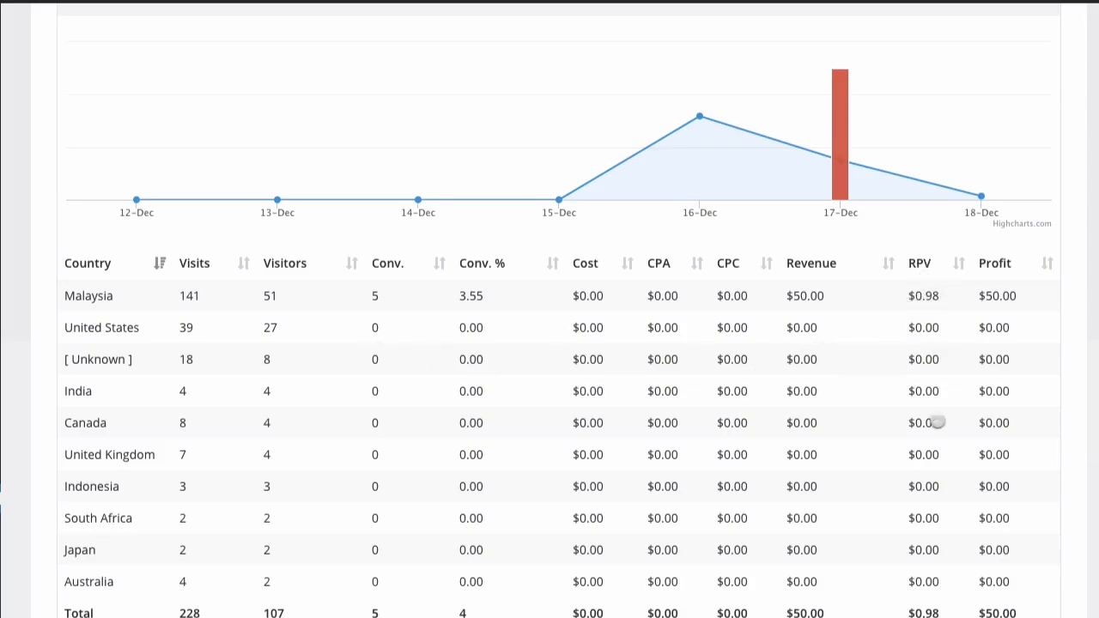
scroll(894, 486, "up", 5)
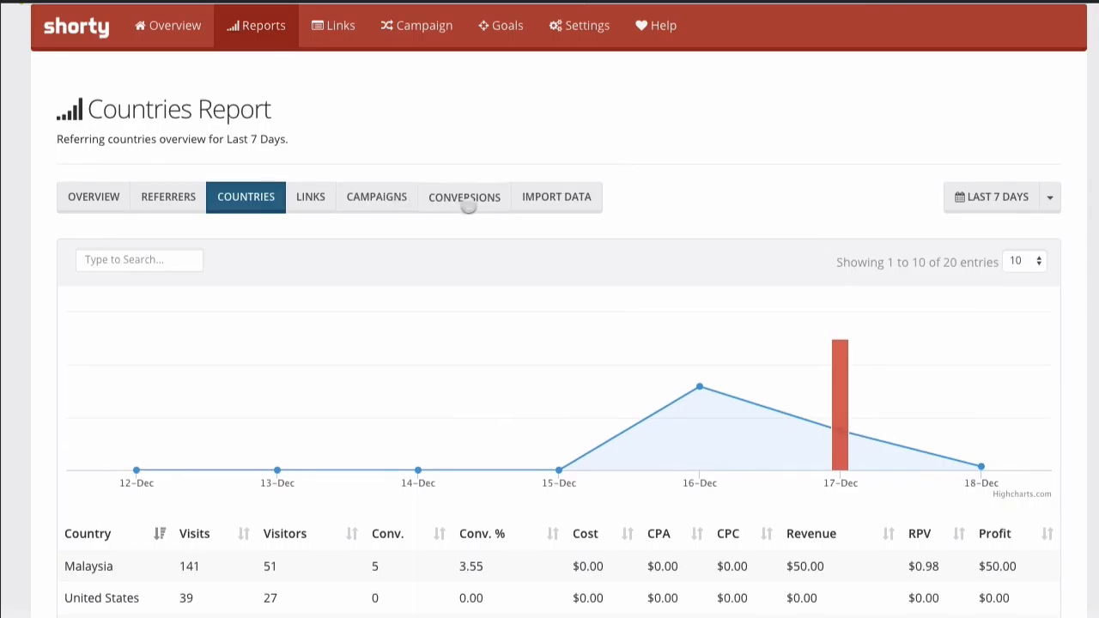
Show the Conversion Report and review its five 10.00 SALE conversions from 2015-12-17.
left_click(459, 198)
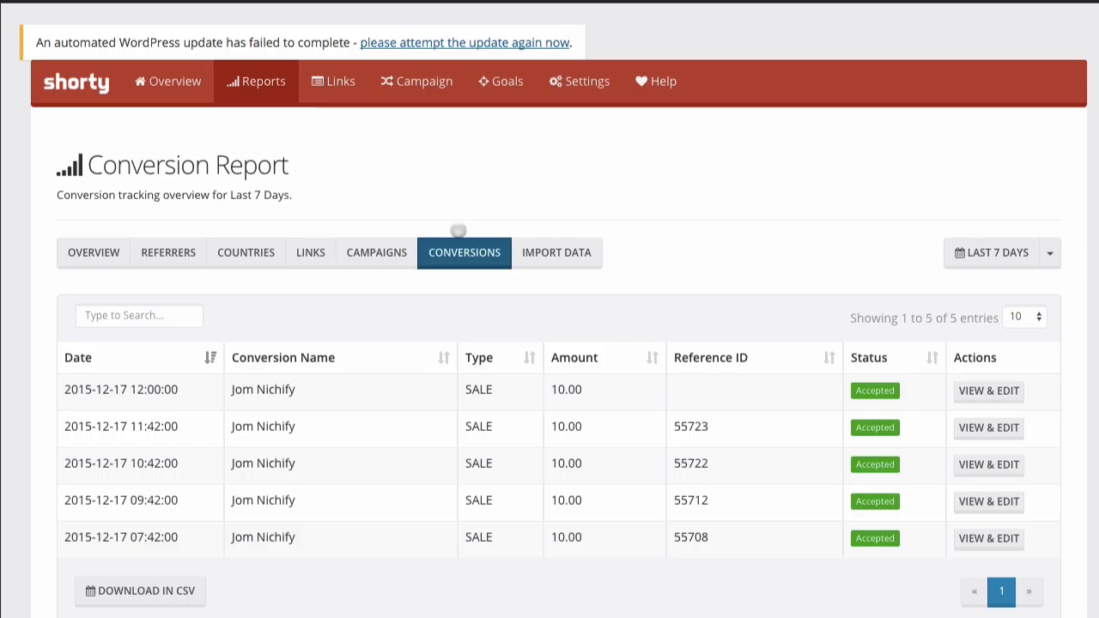
scroll(435, 449, "down", 1)
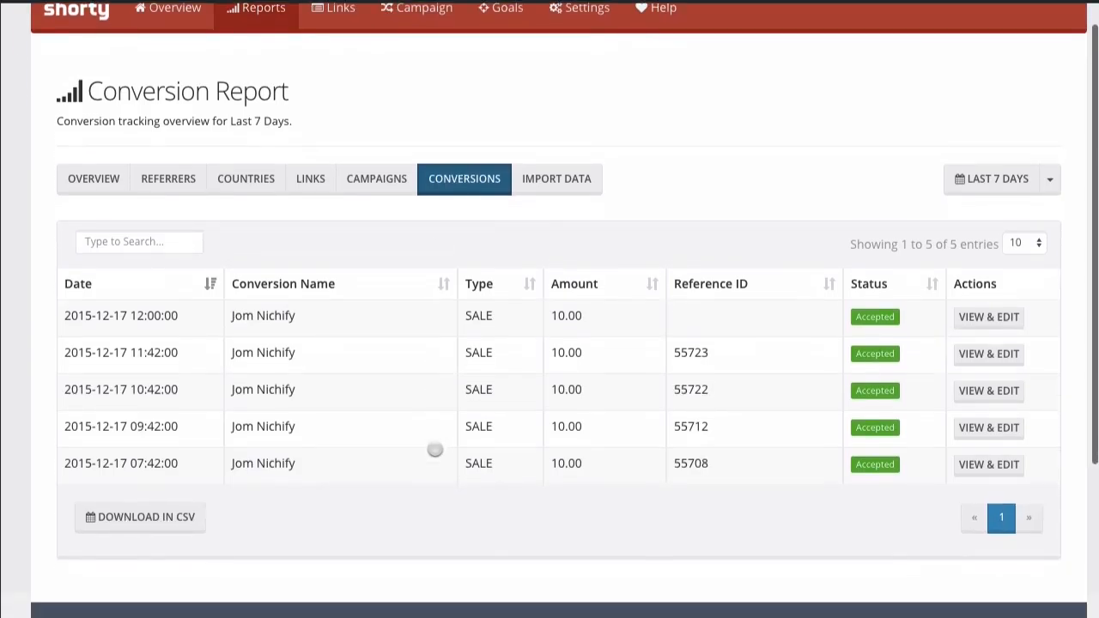
scroll(435, 449, "down", 1)
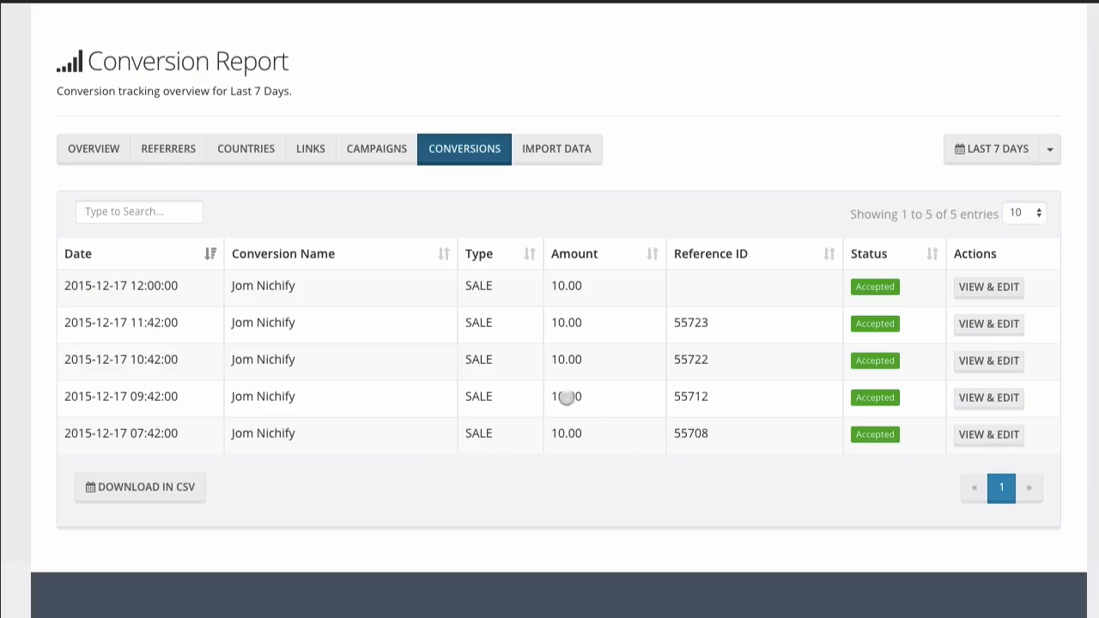
scroll(572, 400, "up", 1)
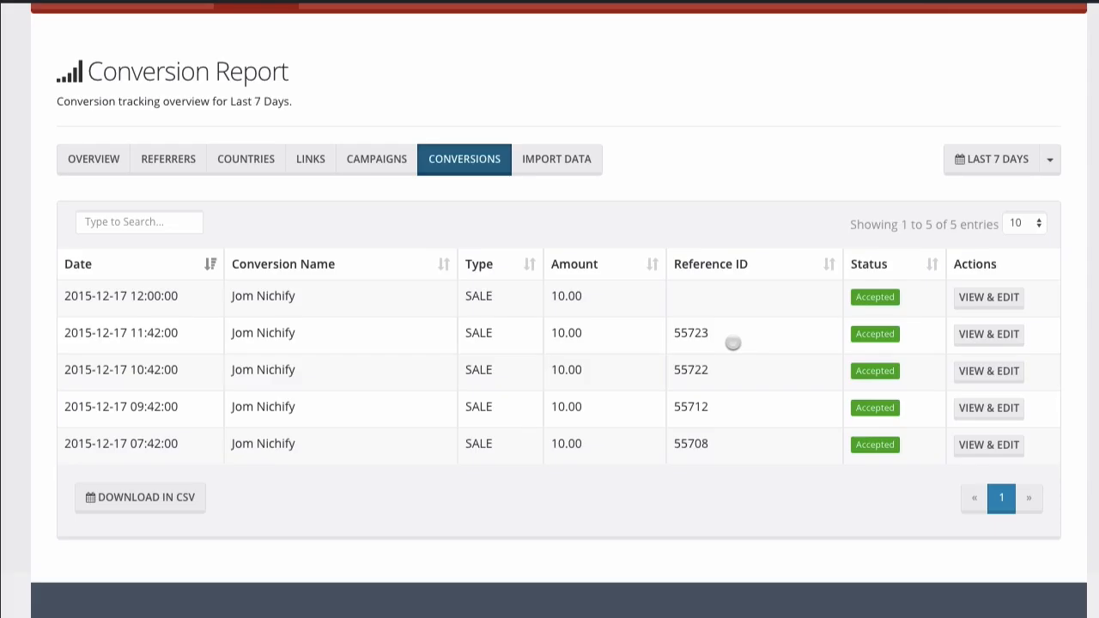
Open the 10:42 conversion's details and highlight its trigger URL.
left_click(984, 379)
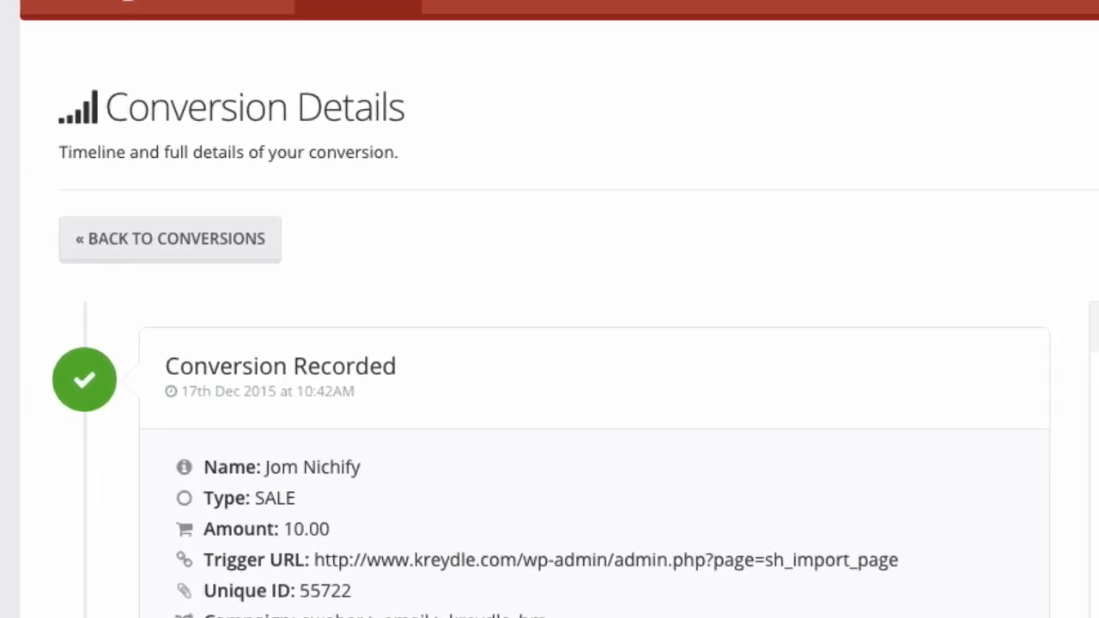
scroll(688, 417, "down", 1)
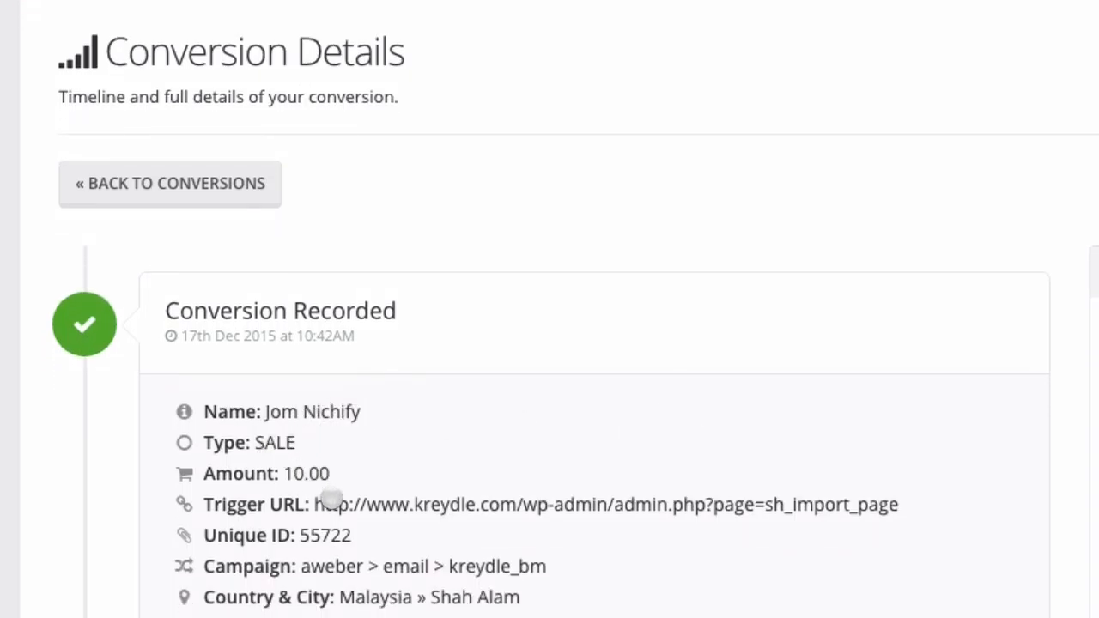
scroll(332, 503, "down", 1)
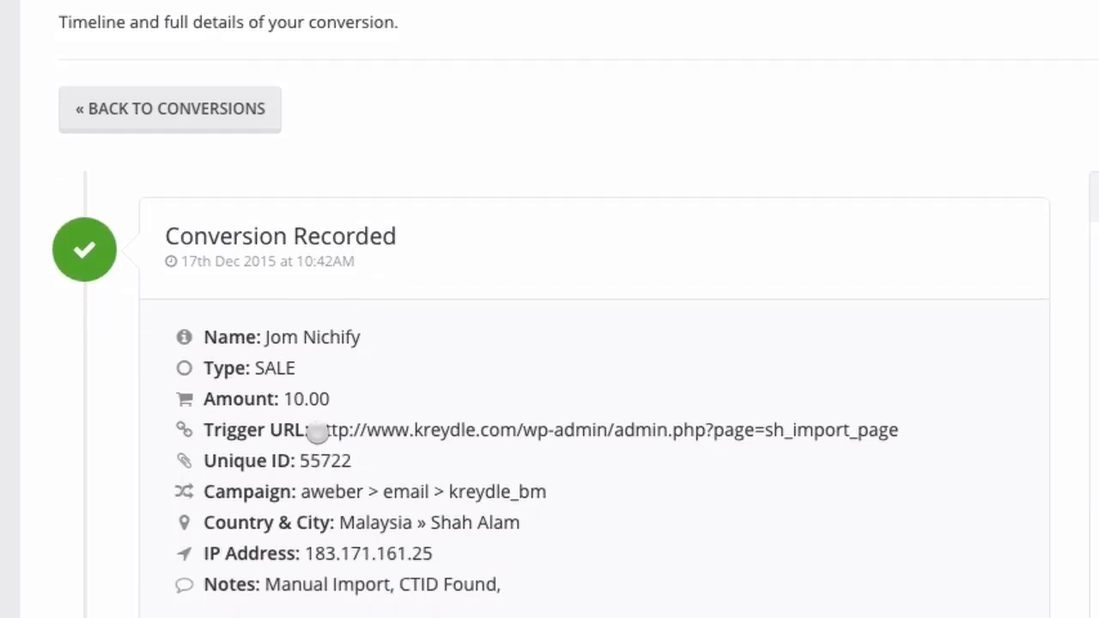
left_click_drag(317, 432, 896, 436)
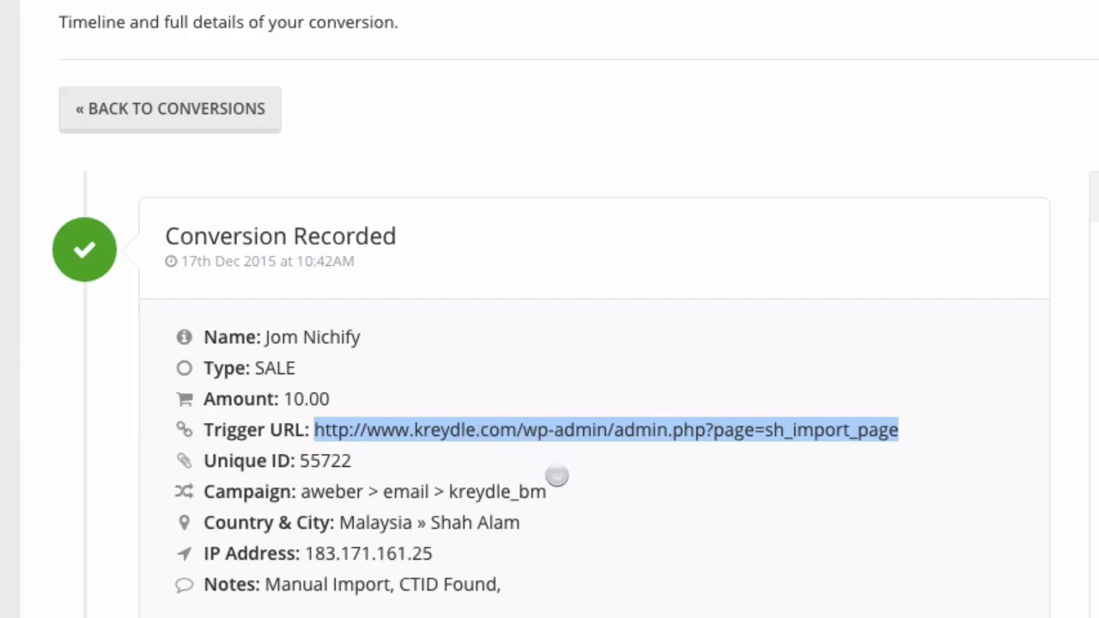
left_click(588, 477)
Review the conversion's location, highlighting the city Shah Alam, down to the map.
scroll(588, 477, "down", 3)
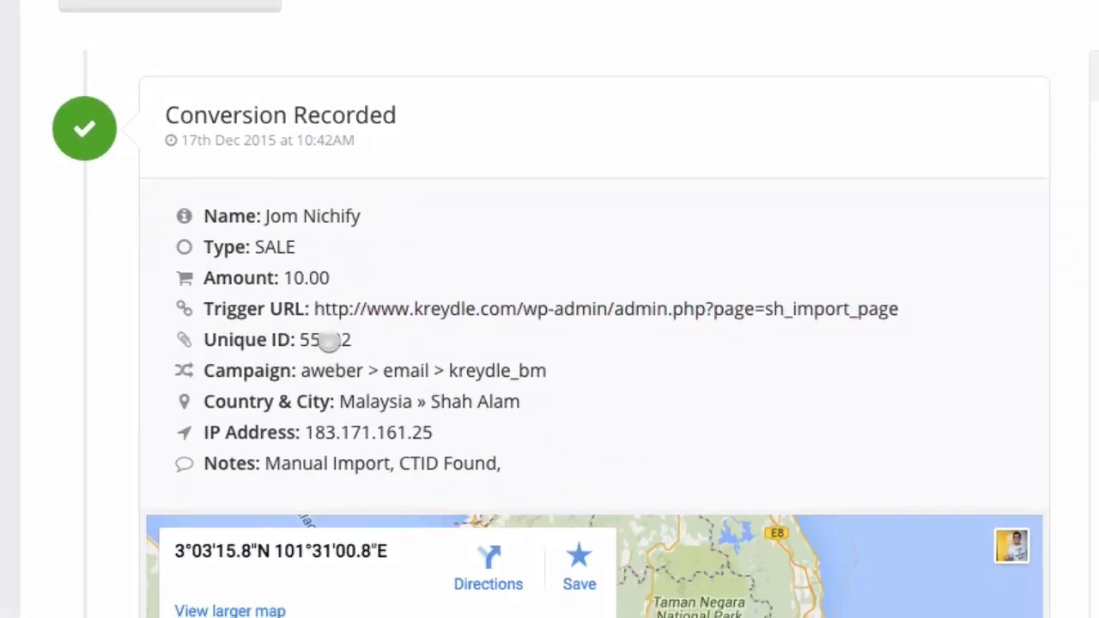
scroll(316, 391, "down", 2)
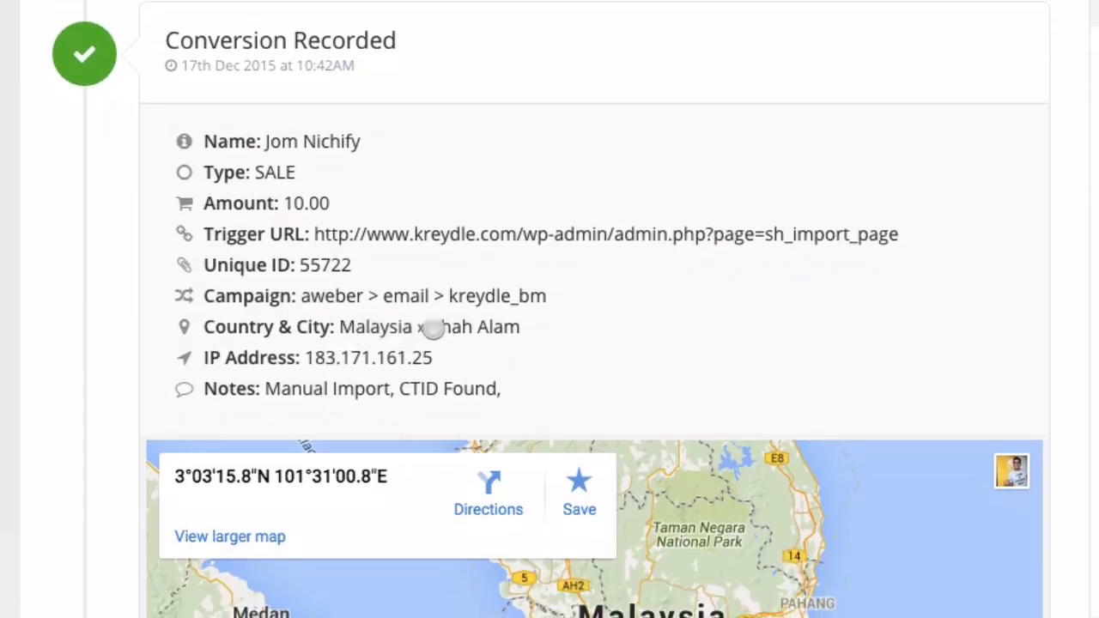
left_click_drag(433, 329, 520, 326)
left_click(522, 330)
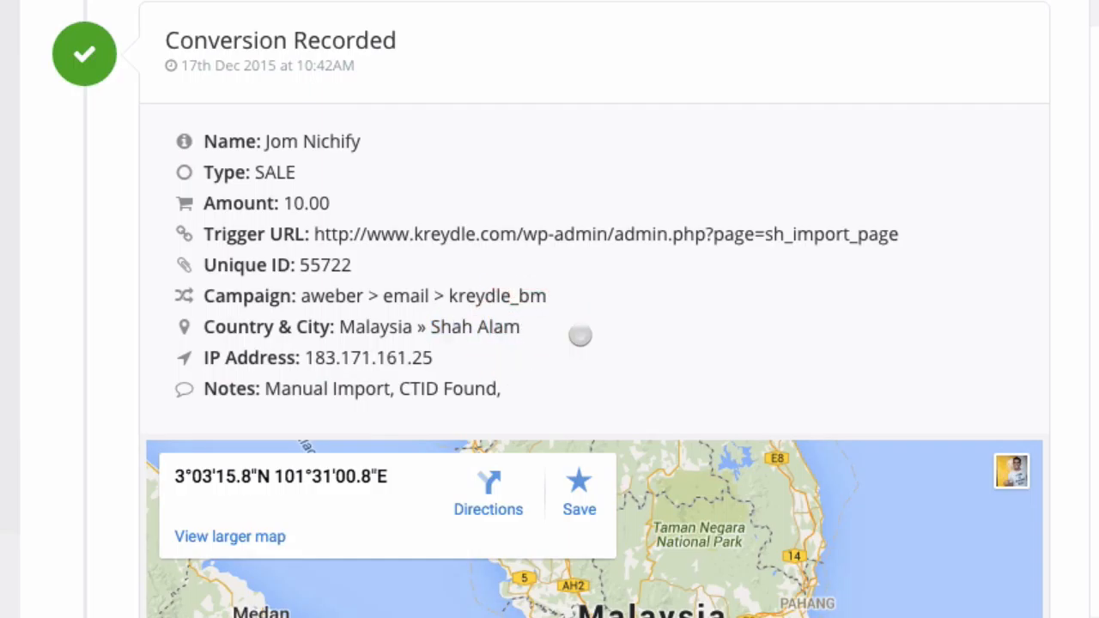
scroll(350, 378, "down", 3)
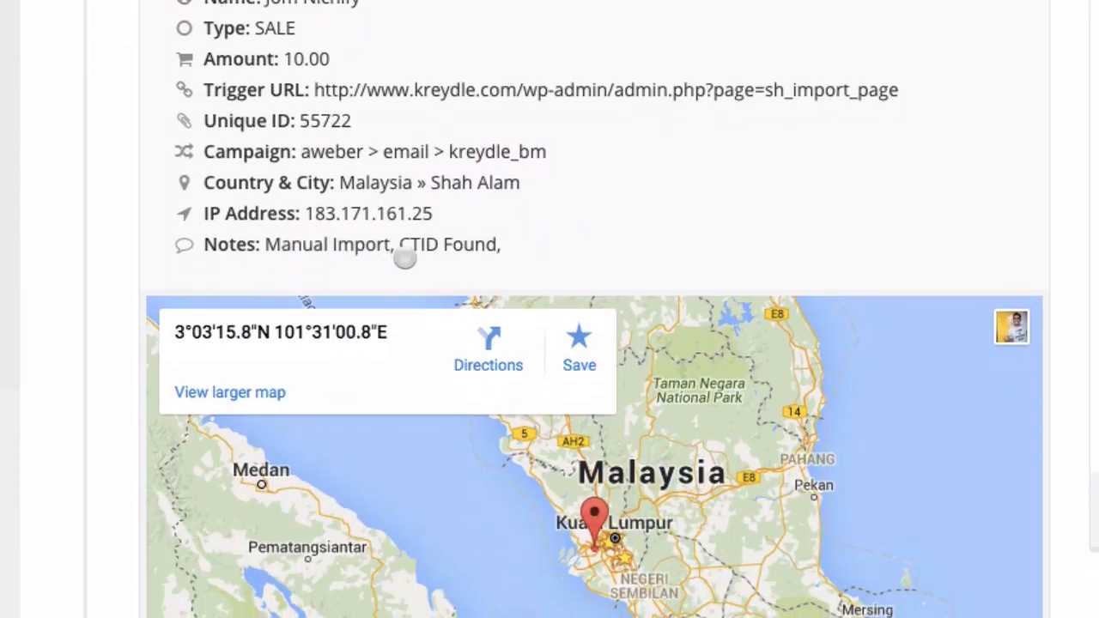
scroll(505, 226, "down", 3)
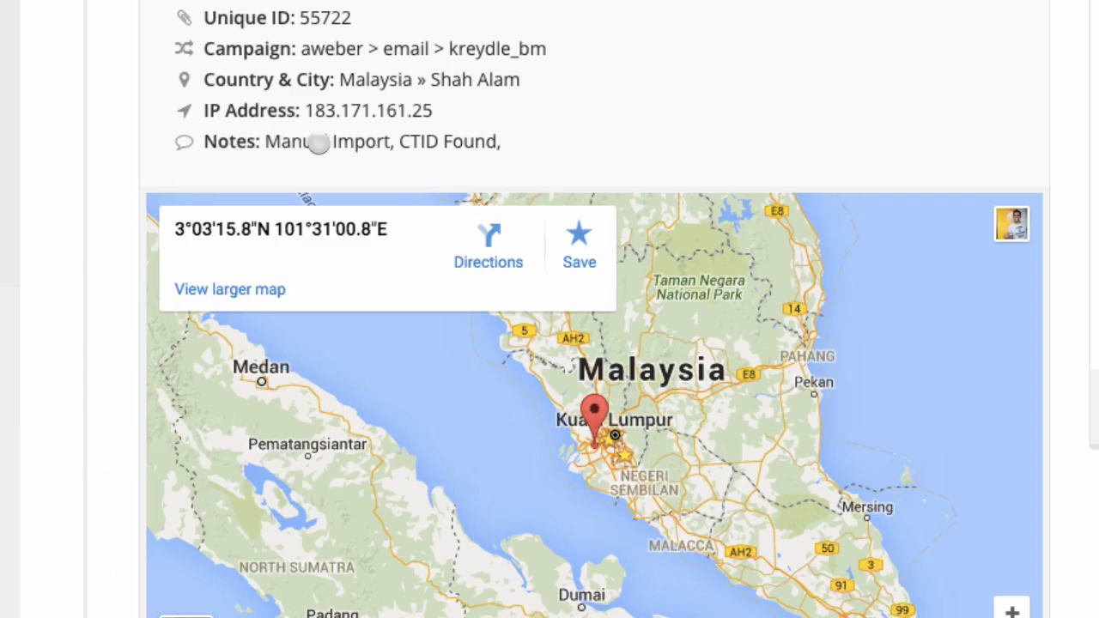
scroll(71, 489, "down", 5)
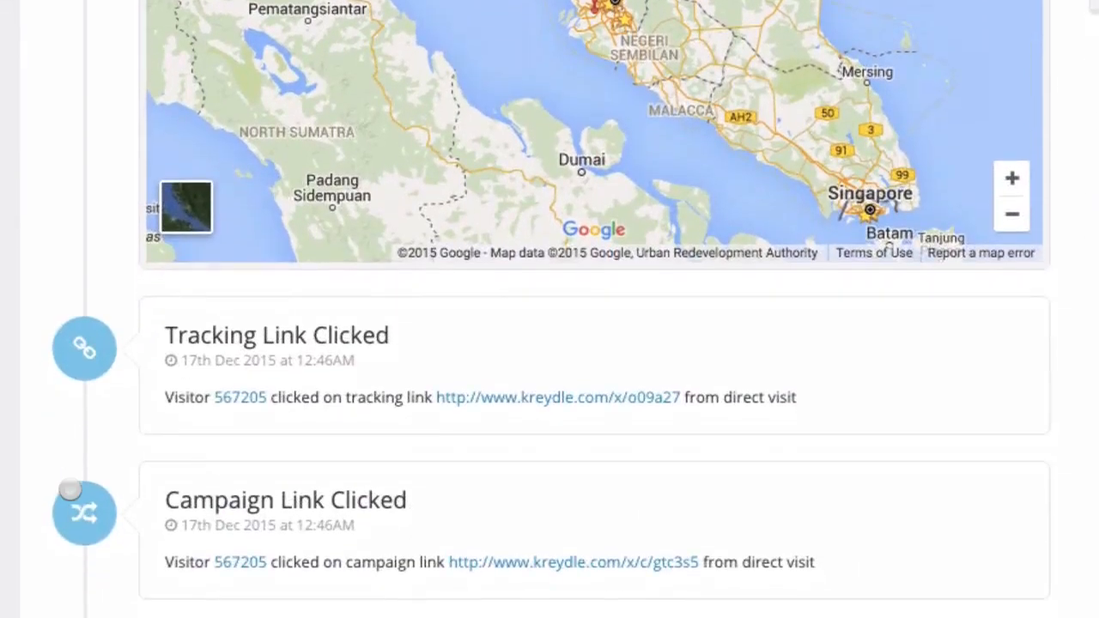
scroll(71, 490, "down", 1)
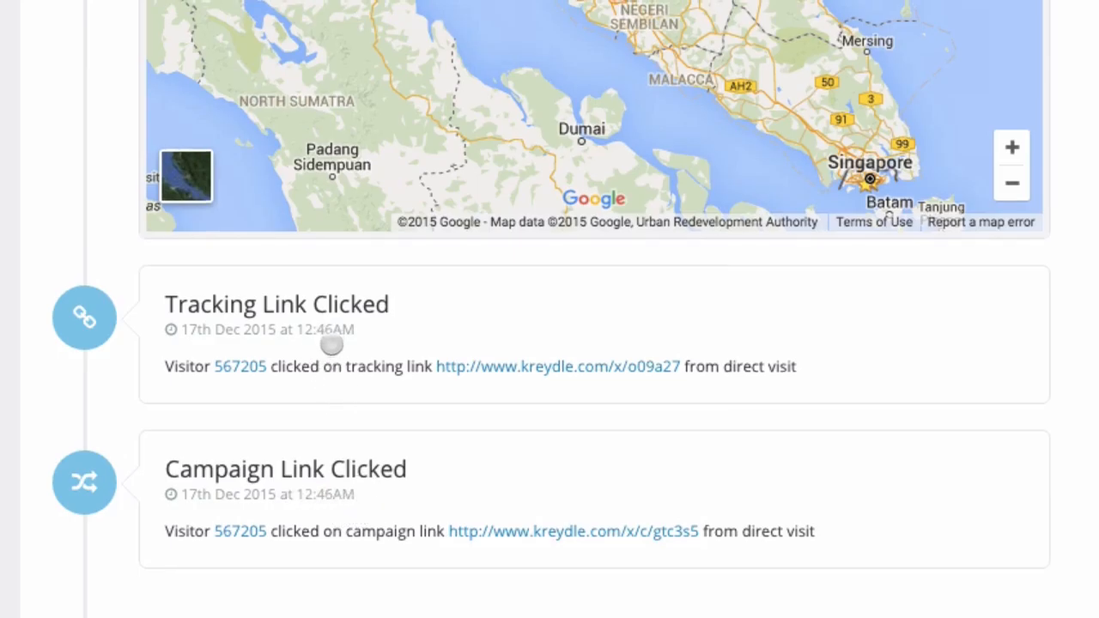
scroll(331, 339, "up", 1)
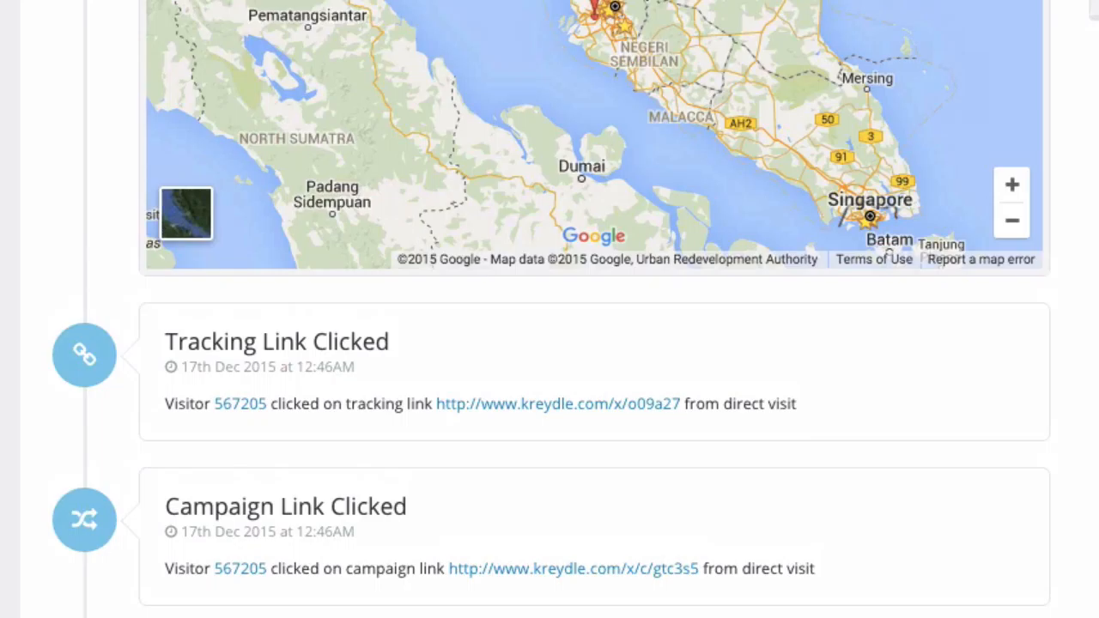
scroll(1086, 398, "up", 5)
scroll(592, 361, "up", 5)
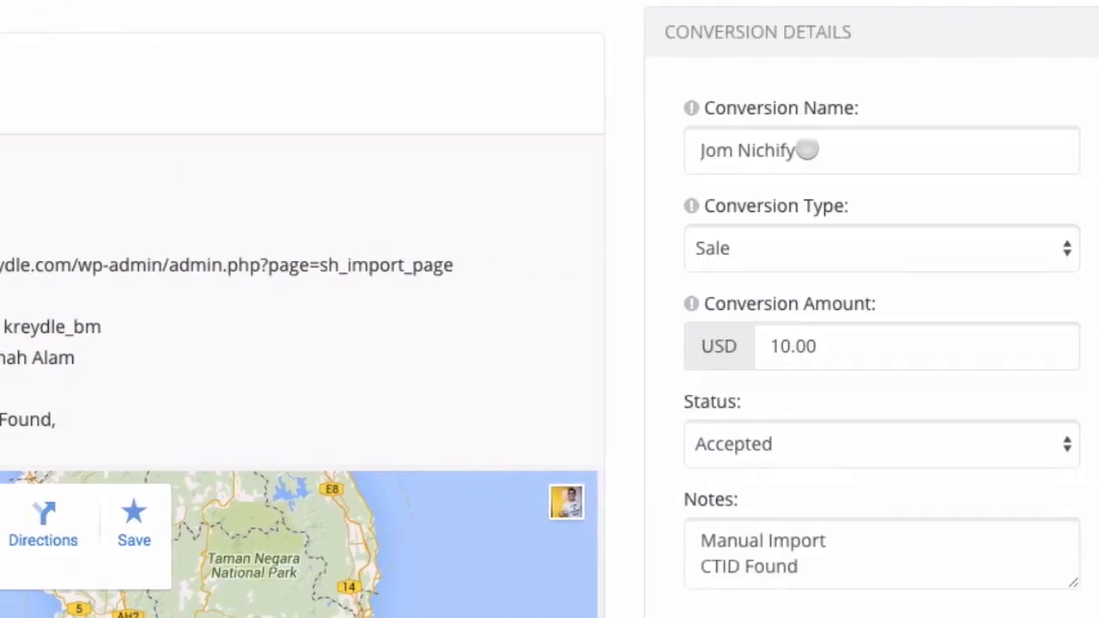
left_click(797, 153)
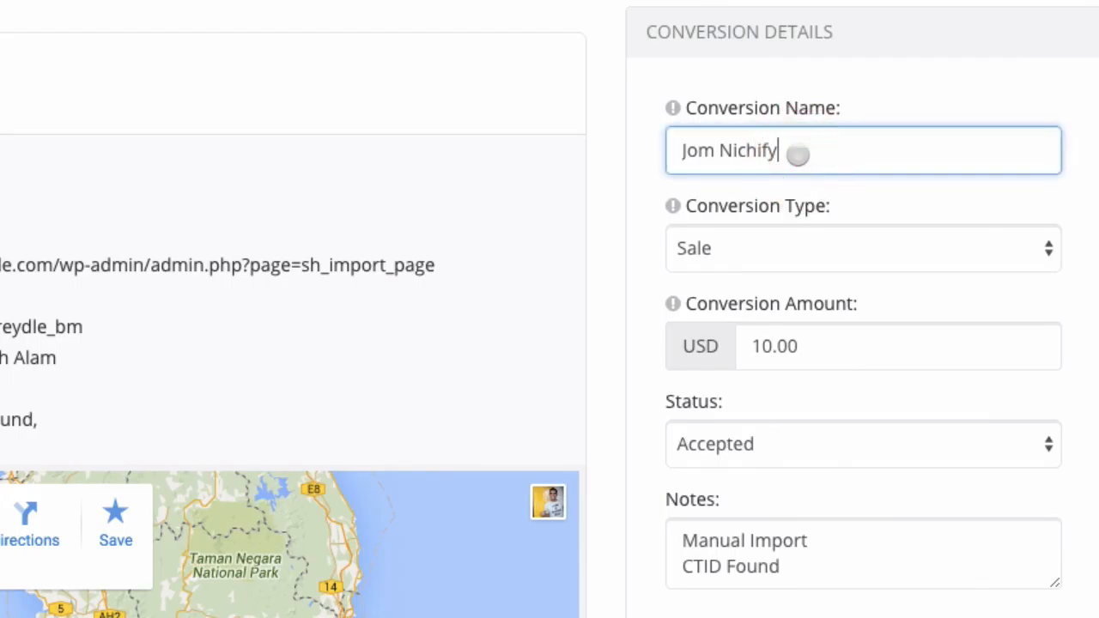
left_click(800, 342)
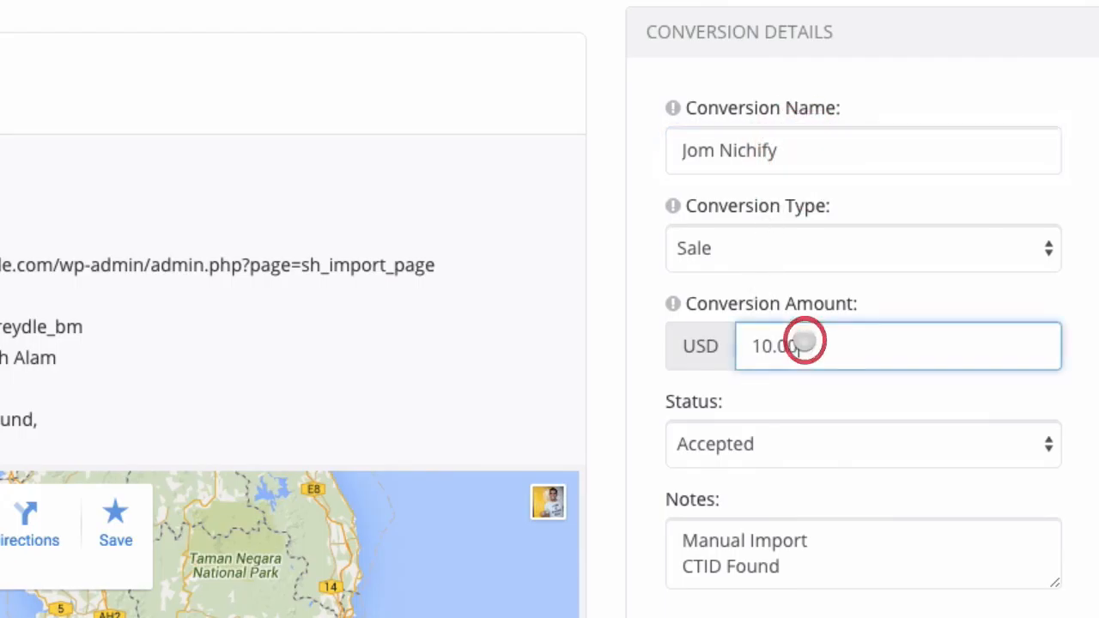
left_click(792, 442)
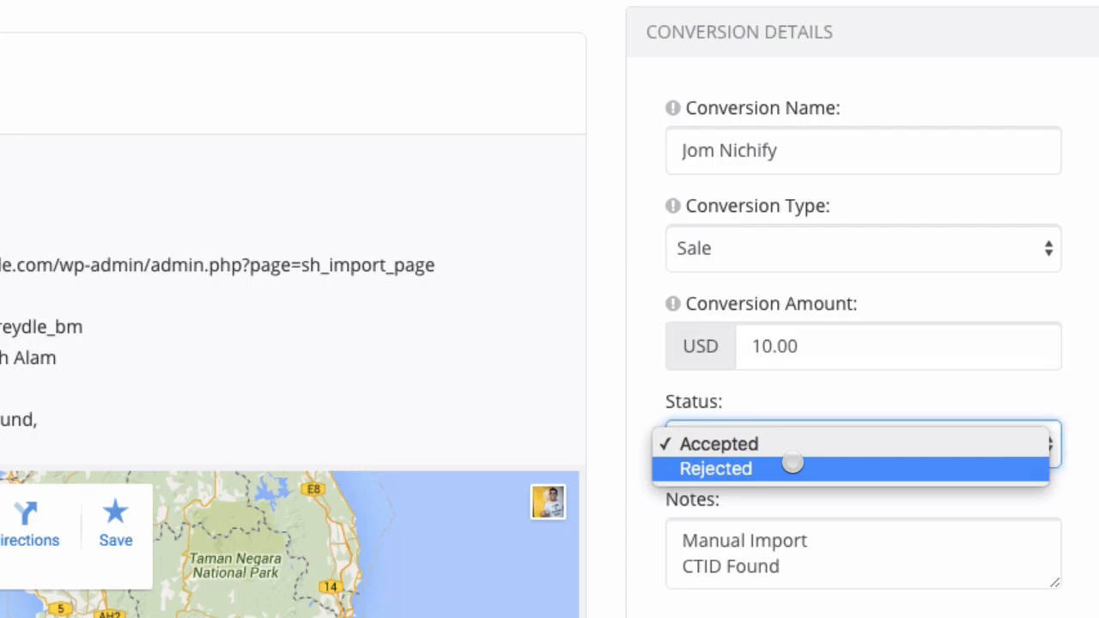
key("Escape")
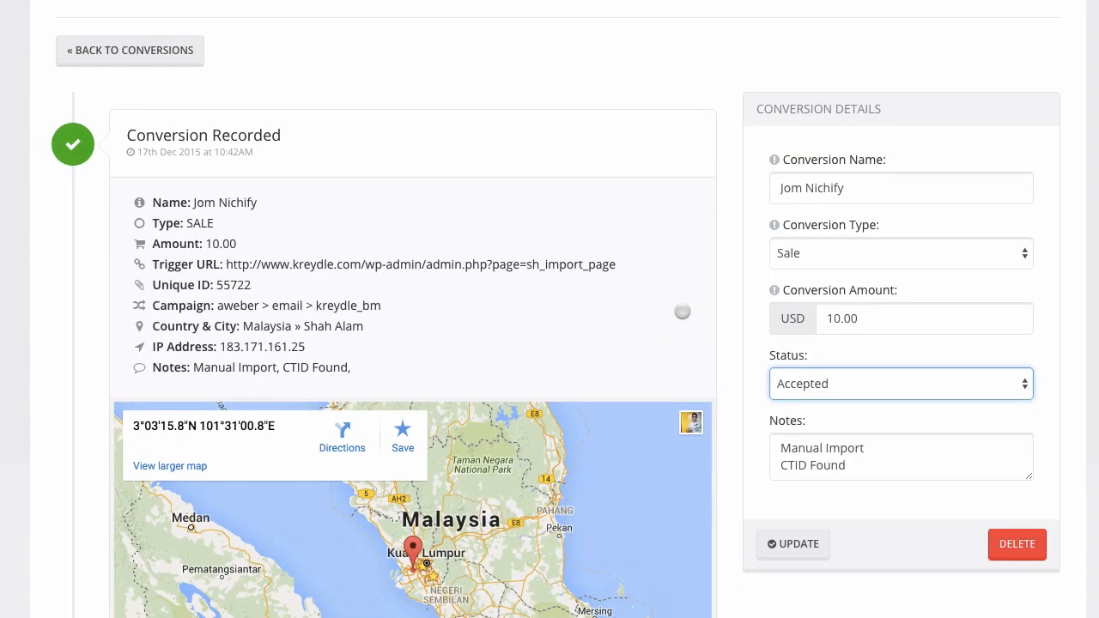
left_click(838, 520)
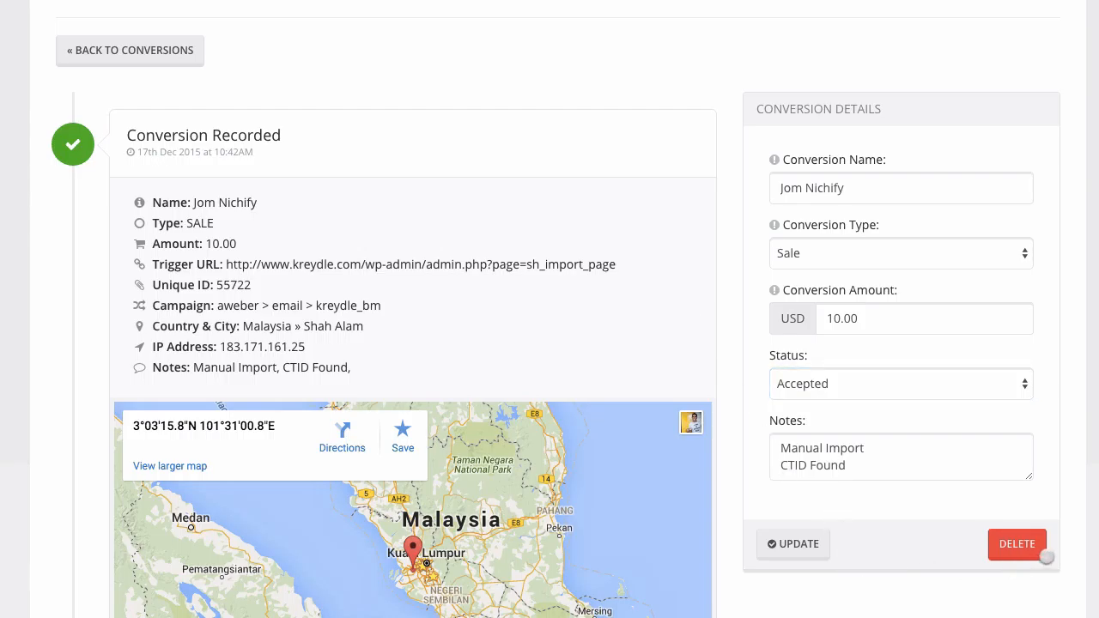
scroll(937, 545, "up", 5)
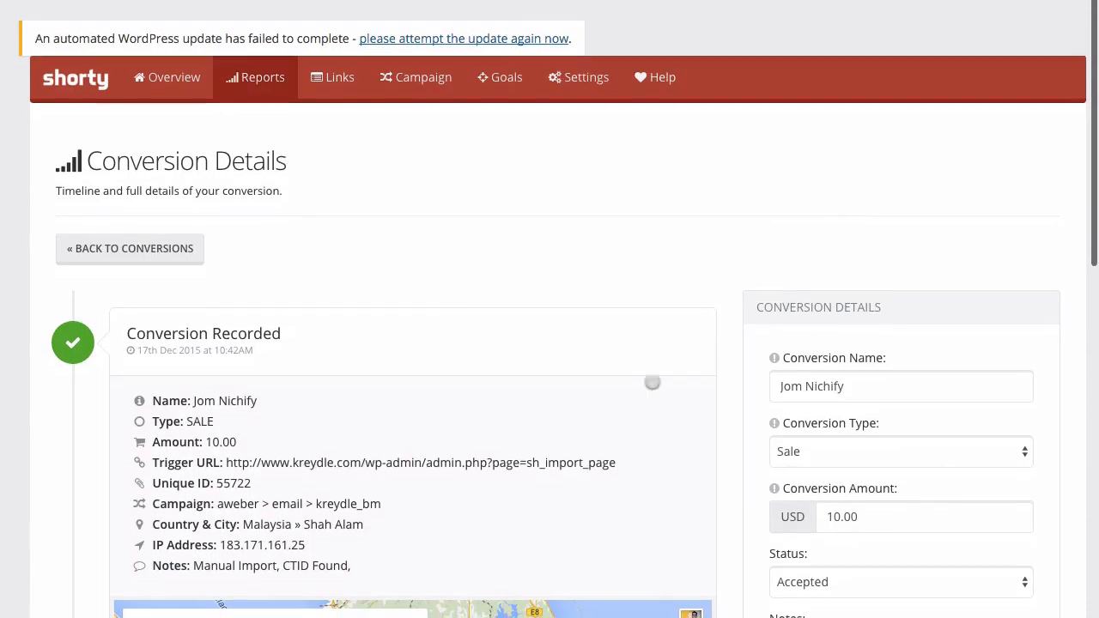
Go back to the conversions list, then view the tracking links report.
left_click(165, 251)
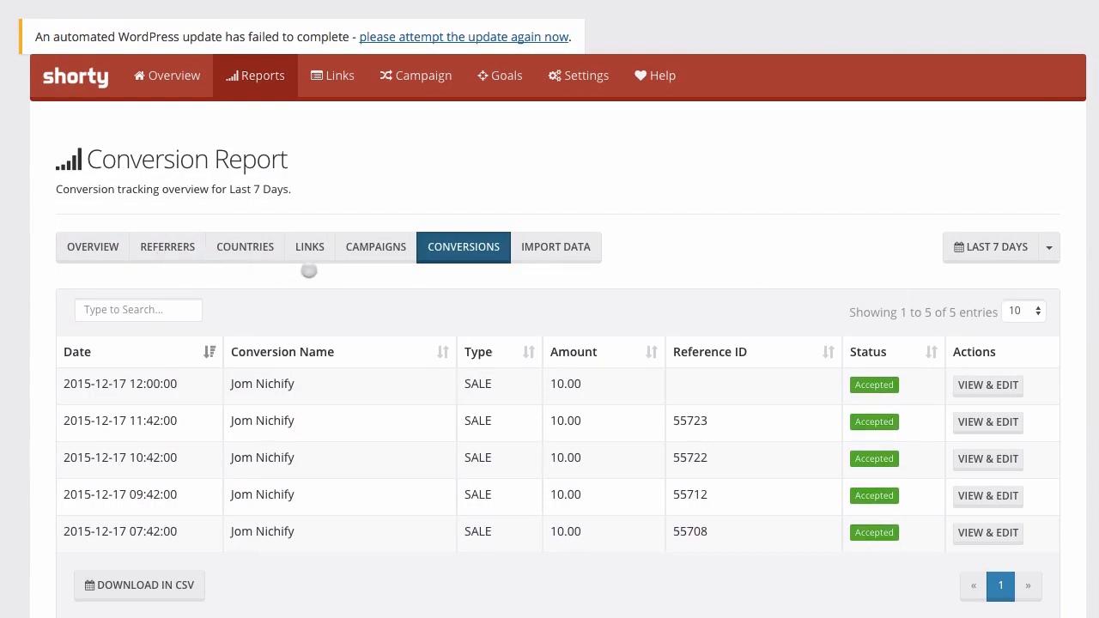
left_click(319, 247)
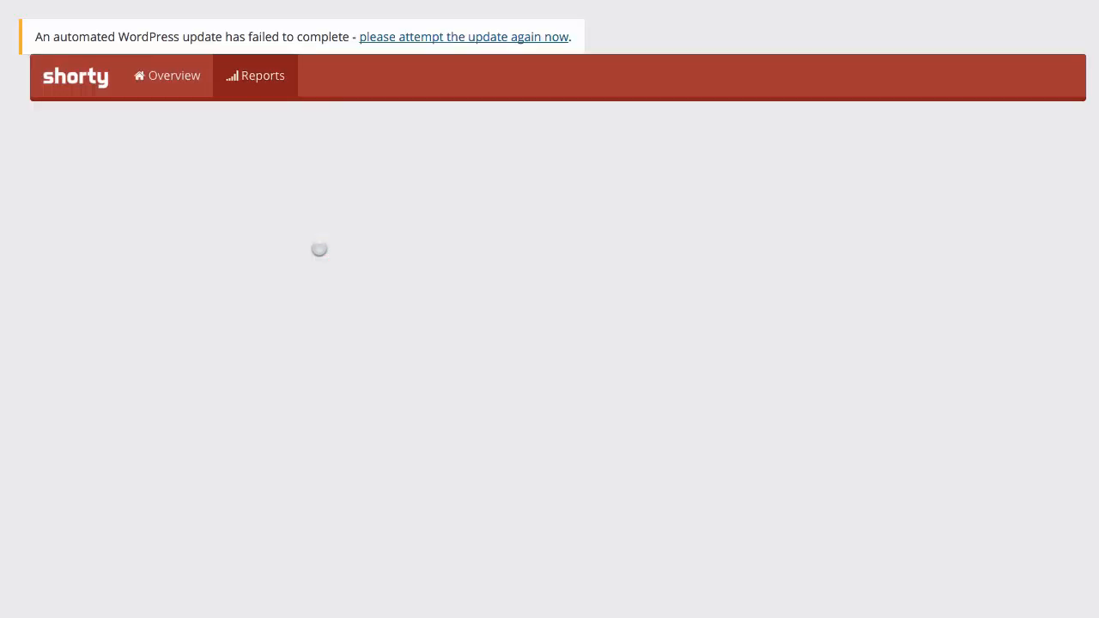
scroll(333, 315, "down", 3)
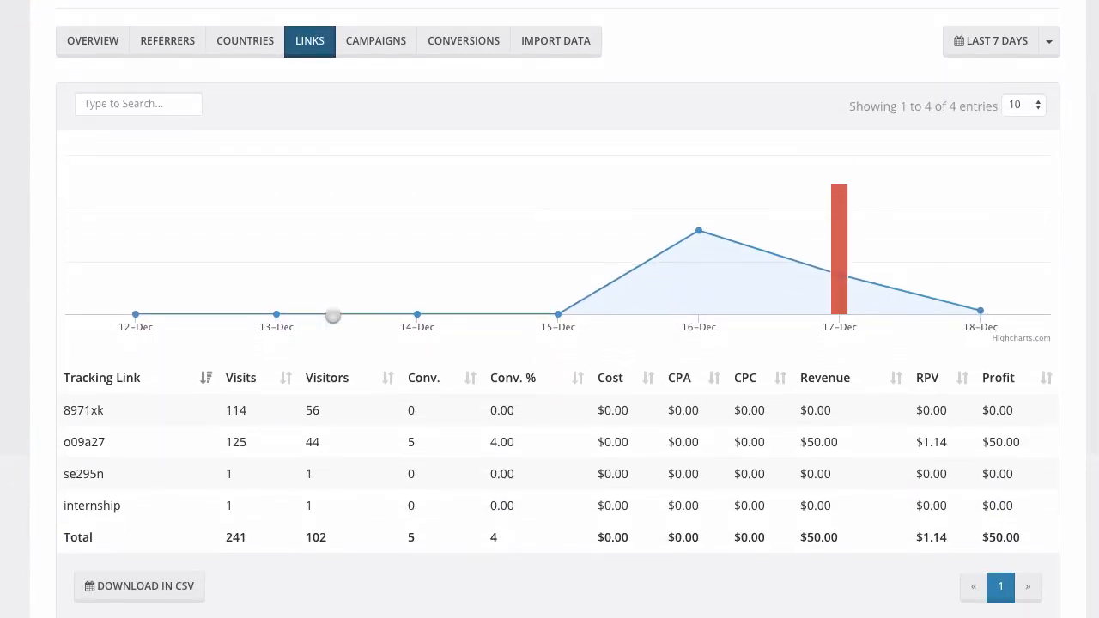
scroll(333, 316, "up", 1)
scroll(341, 474, "up", 1)
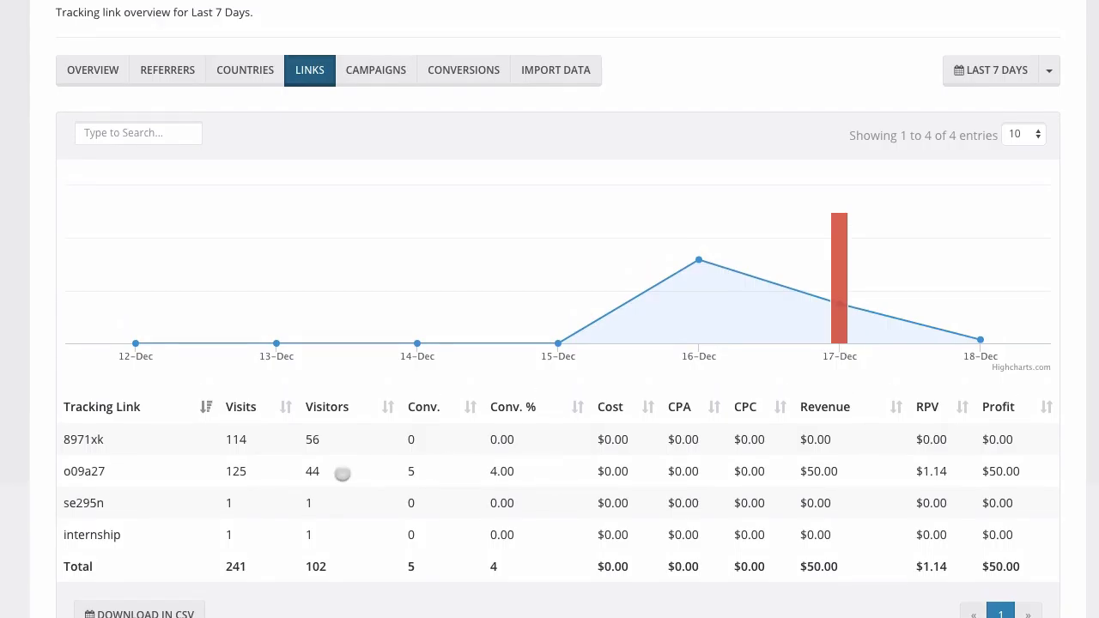
scroll(341, 474, "up", 3)
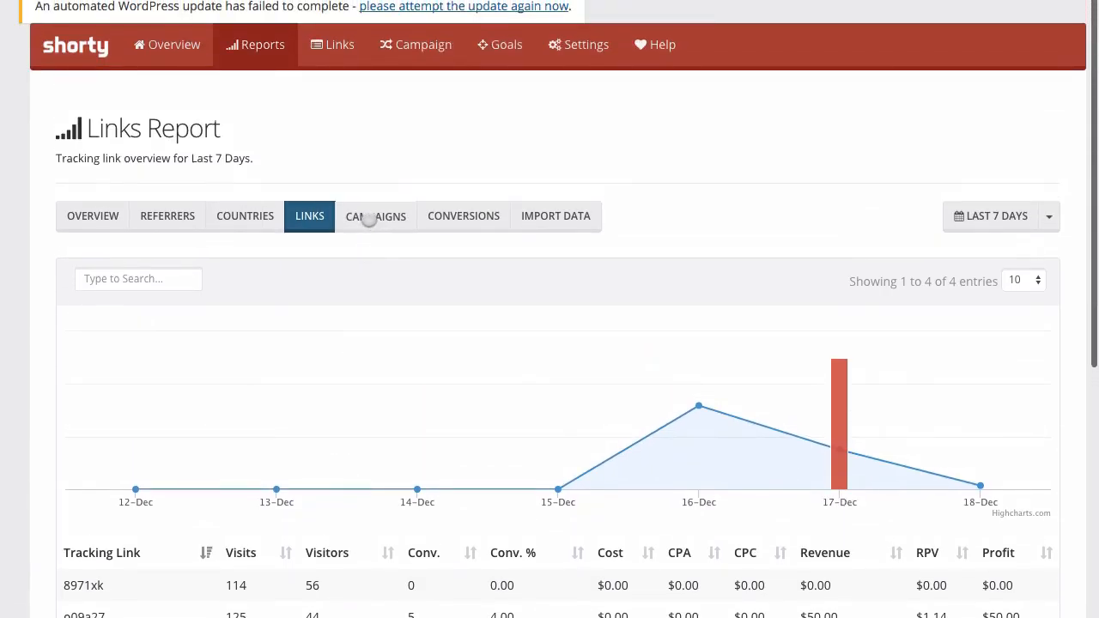
Show the Campaign Report, with aweber at 208 visits, 5 conversions and $50.00 revenue.
left_click(375, 216)
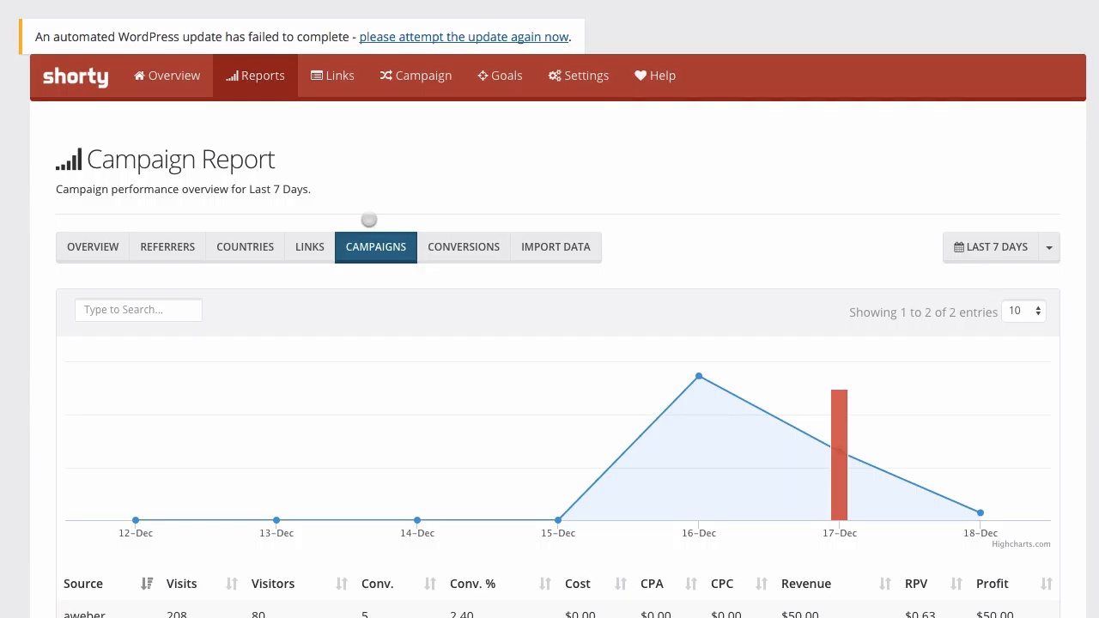
scroll(369, 219, "down", 3)
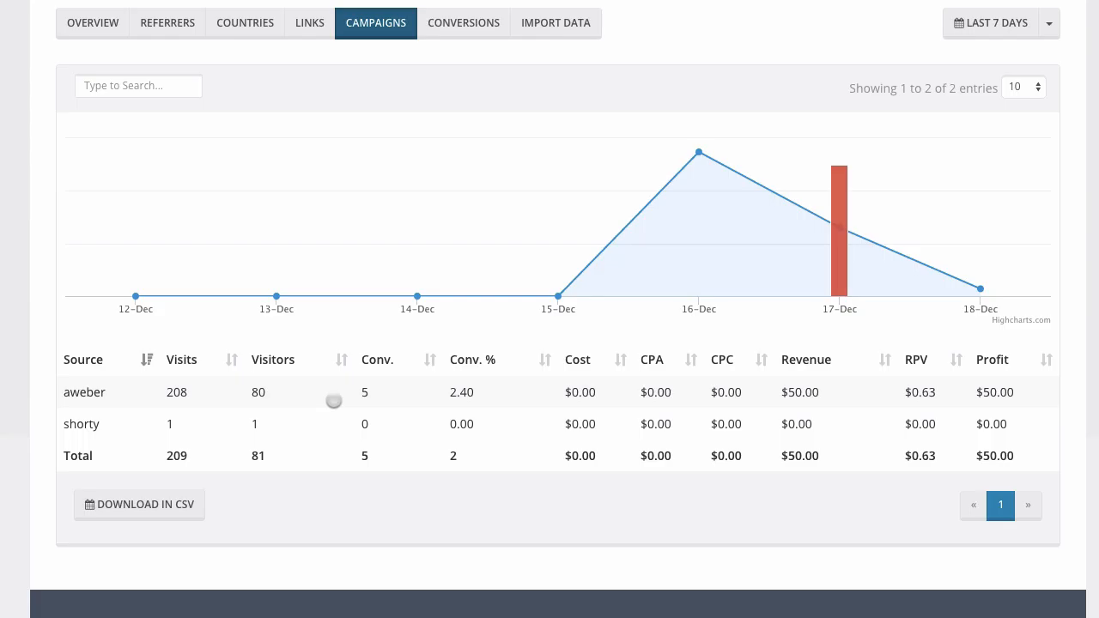
scroll(334, 401, "down", 1)
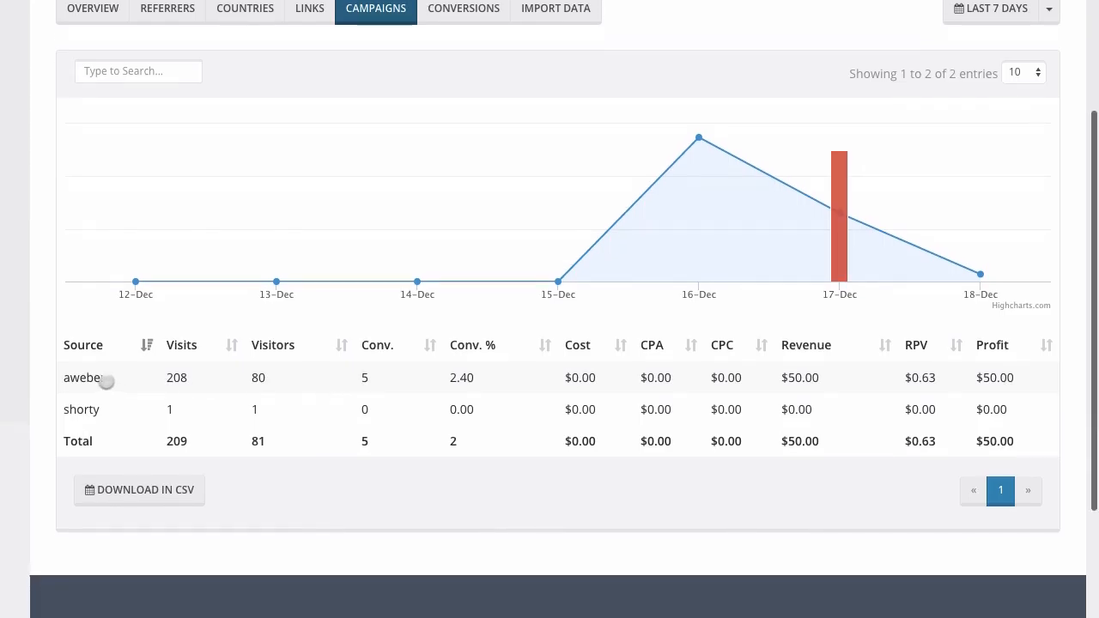
scroll(407, 382, "up", 3)
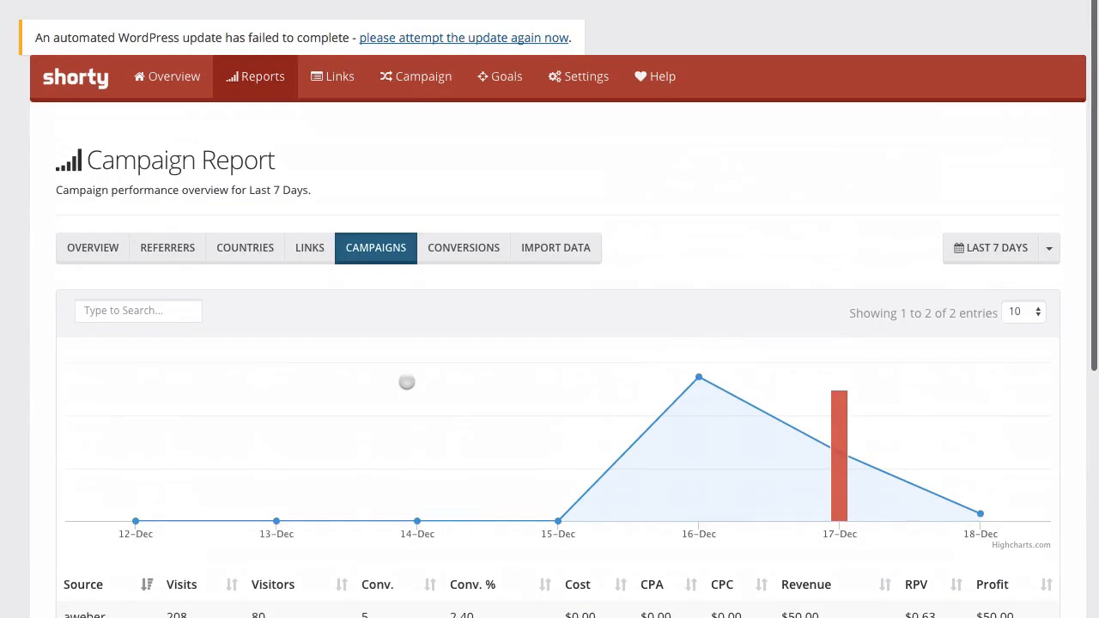
Open the gtc3s5 campaign's Edit Campaign page from the campaign list.
left_click(411, 84)
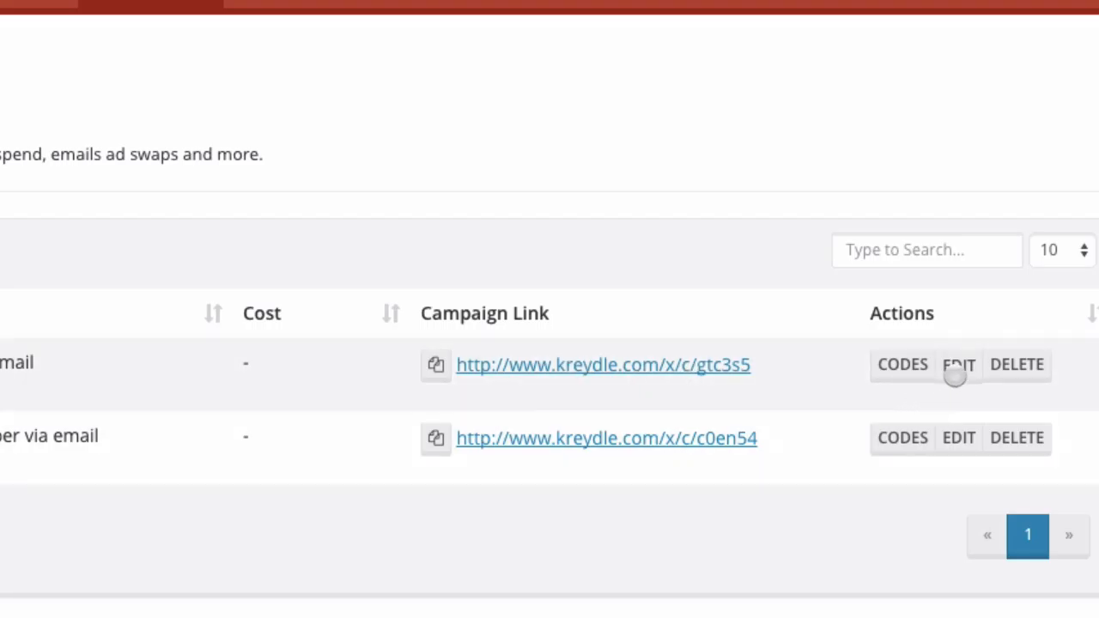
left_click(959, 366)
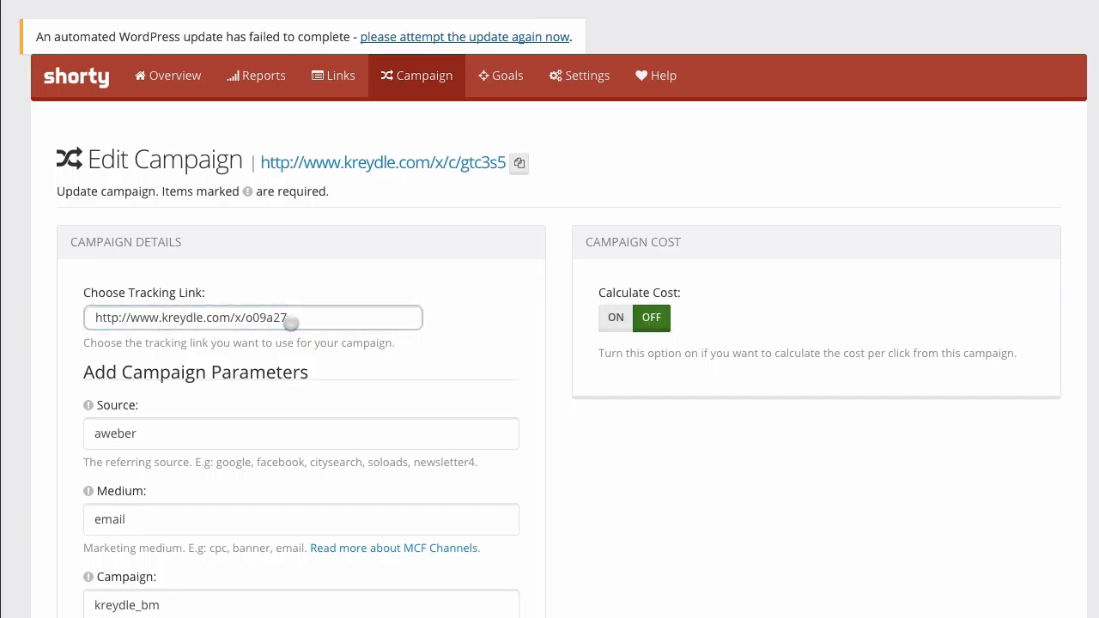
left_click(291, 320)
key("BackSpace")
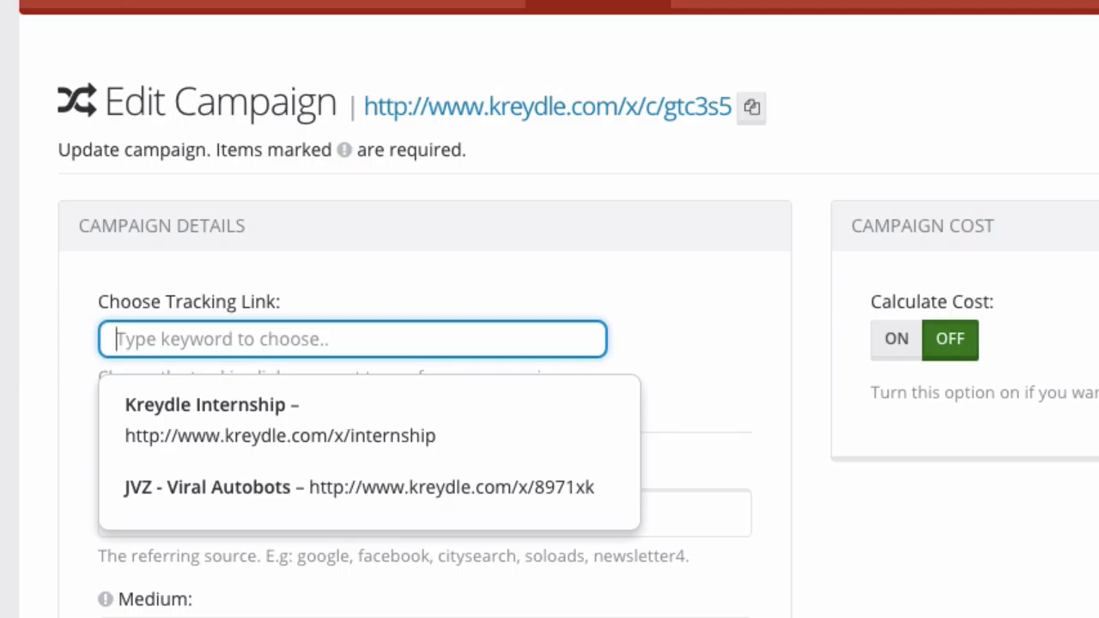
type("Jom")
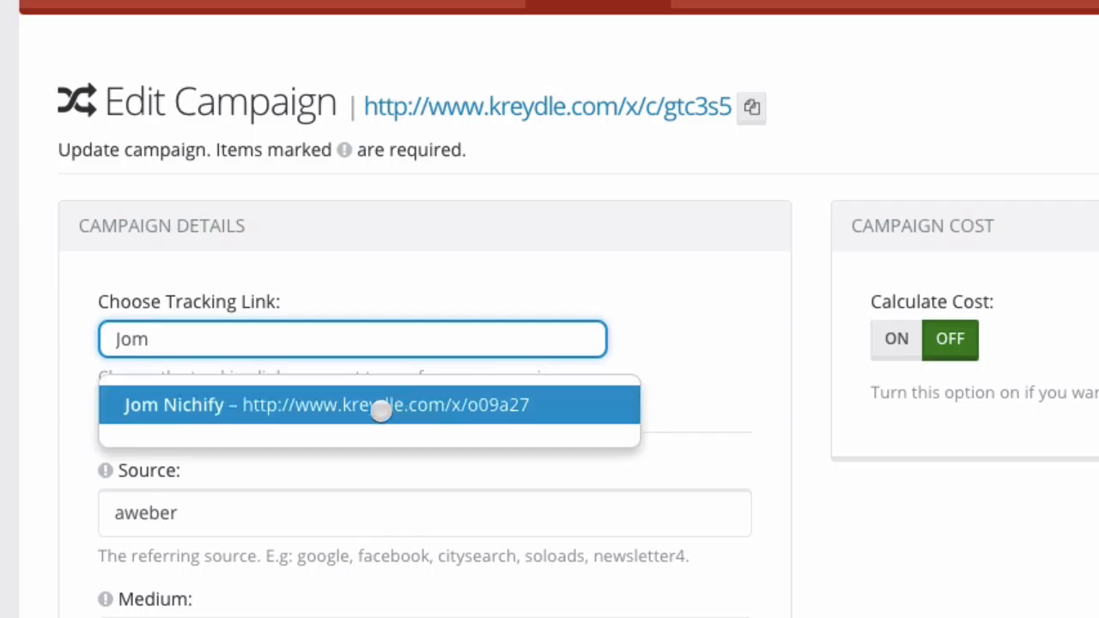
left_click(148, 413)
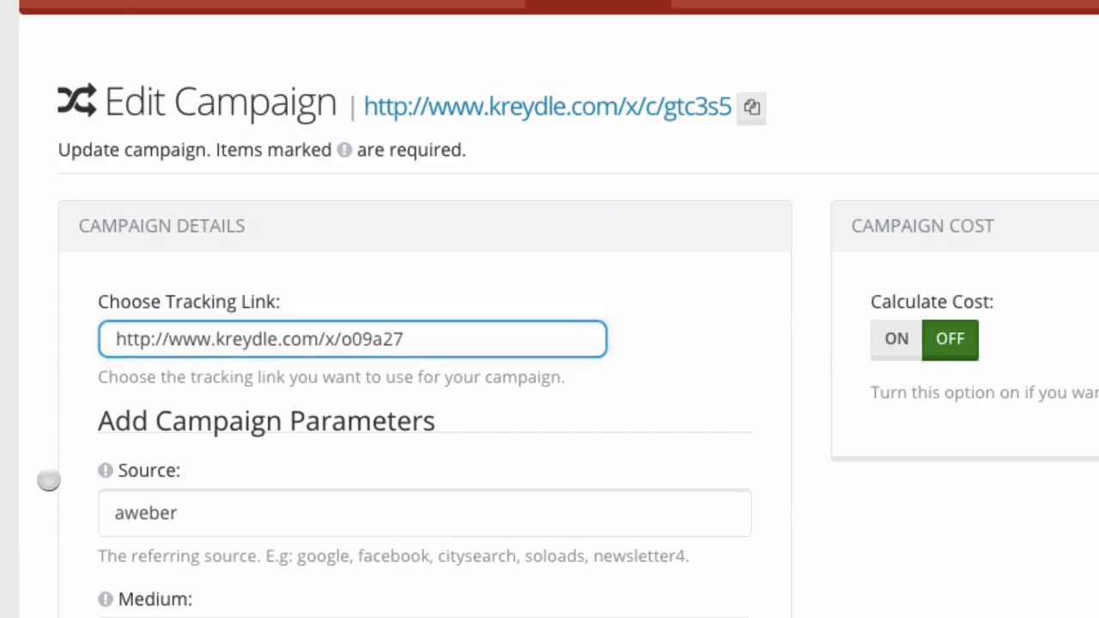
left_click(49, 480)
scroll(49, 480, "down", 5)
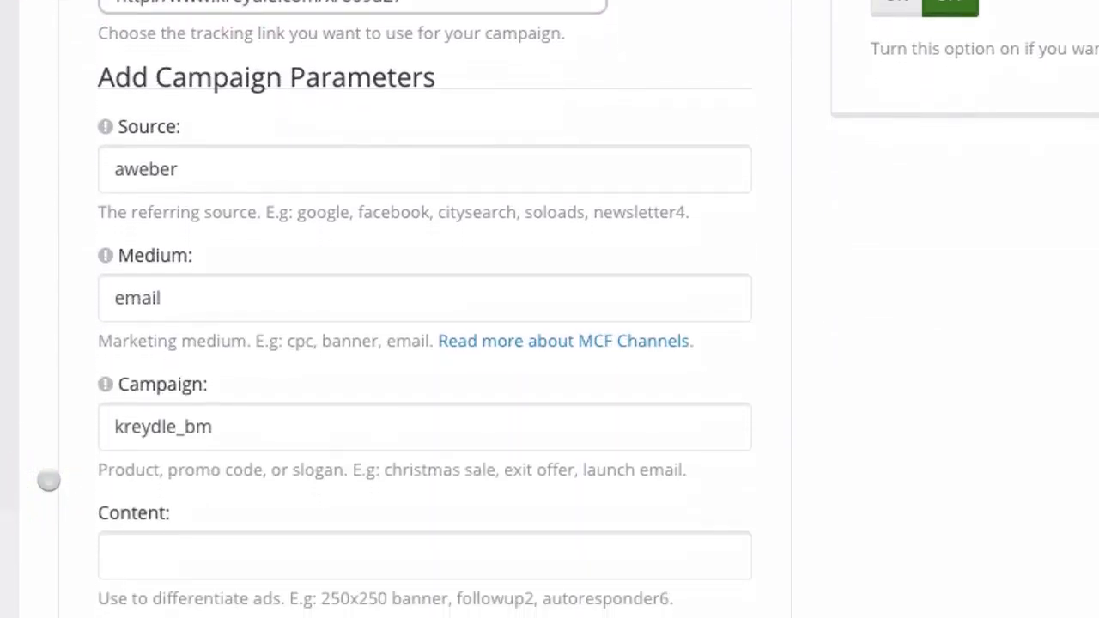
scroll(49, 480, "down", 1)
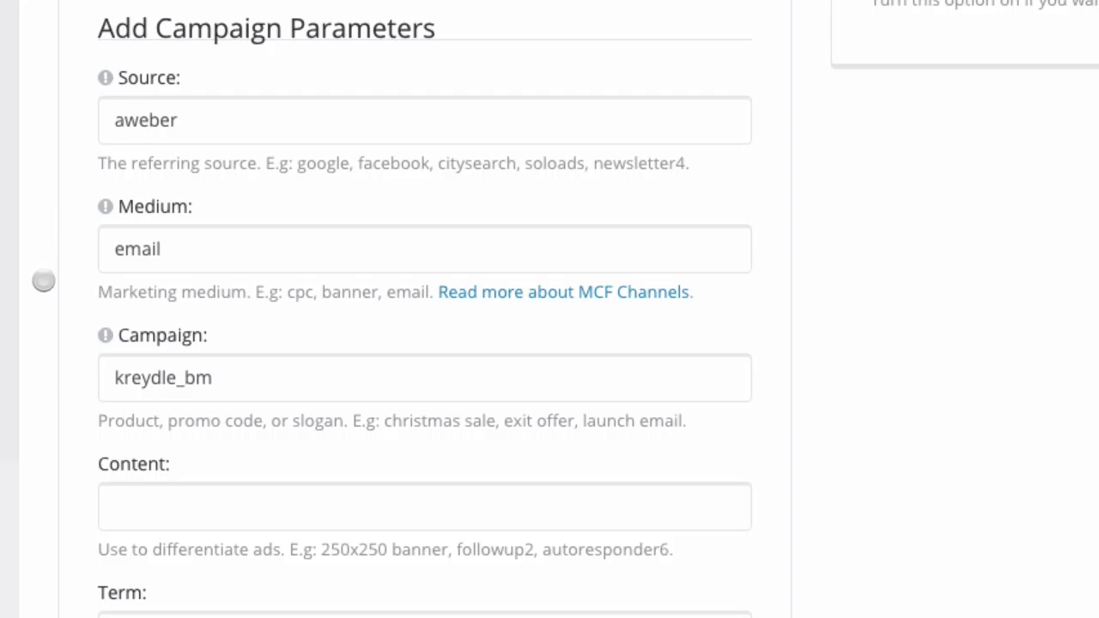
left_click(190, 124)
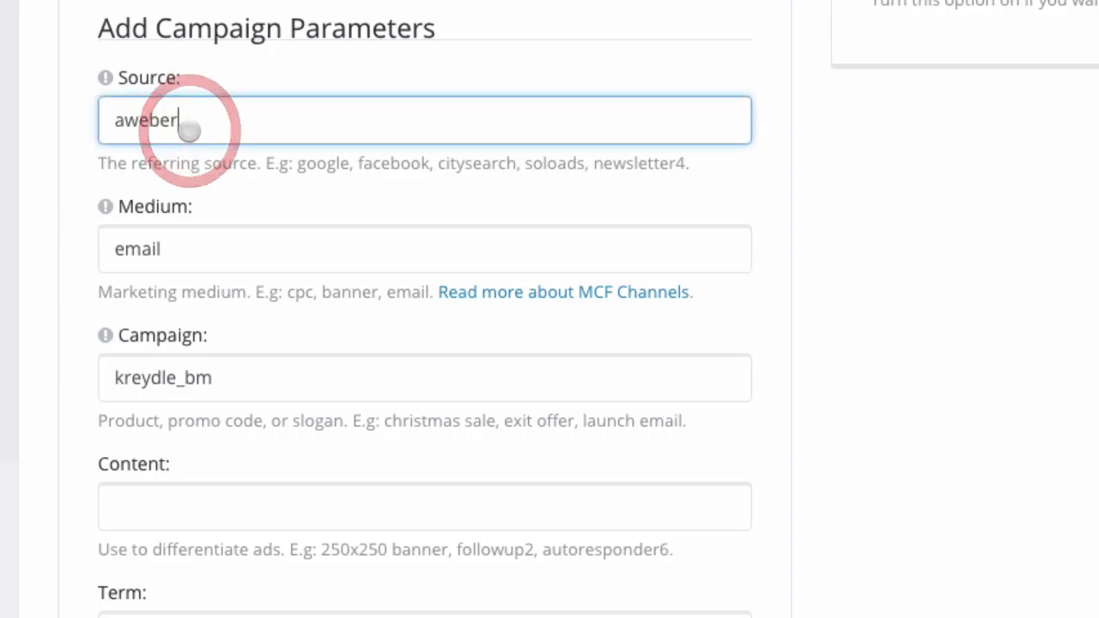
left_click(187, 258)
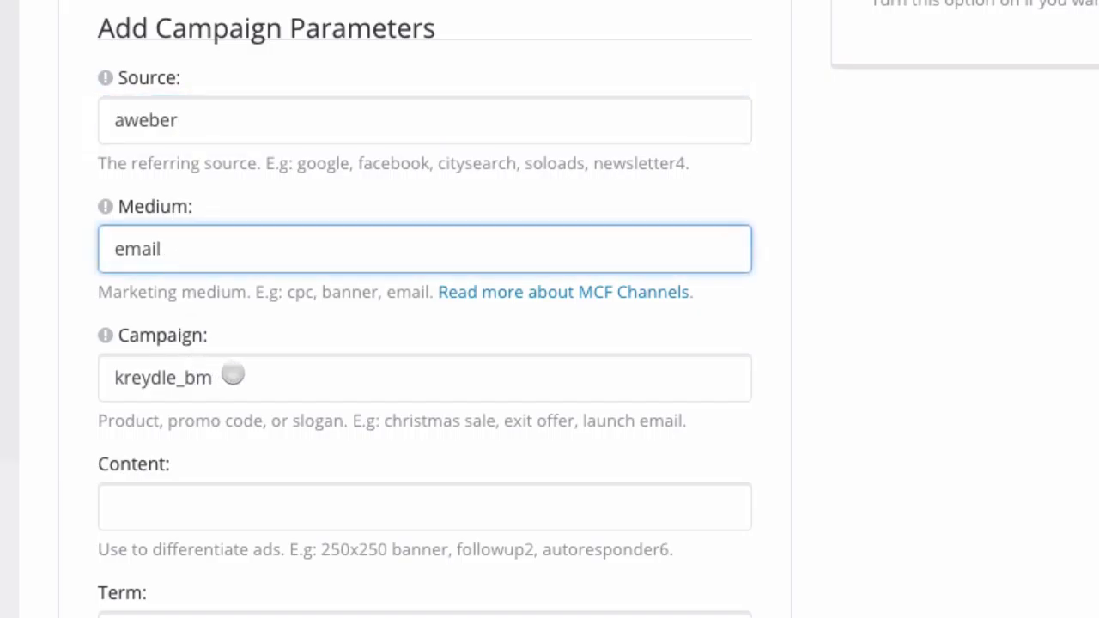
left_click(232, 375)
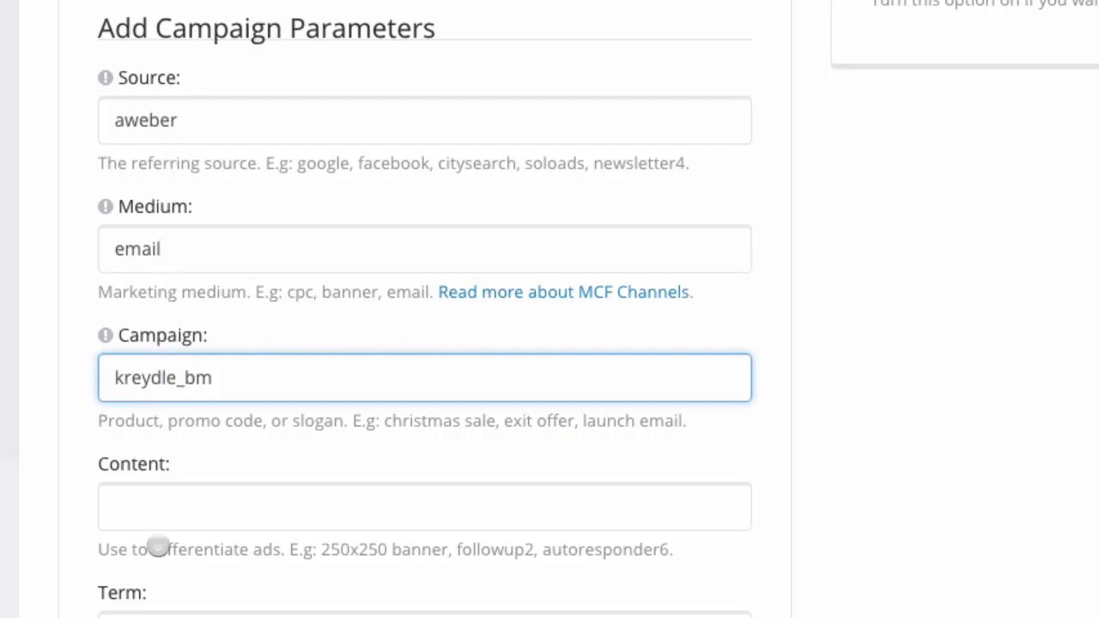
left_click(159, 614)
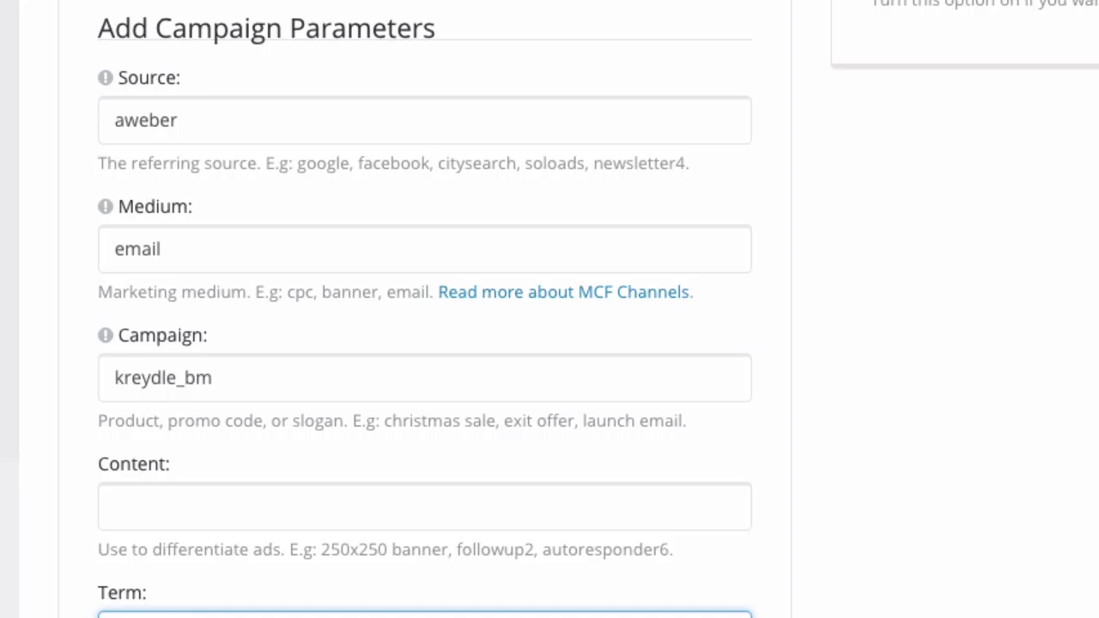
scroll(549, 309, "up", 4)
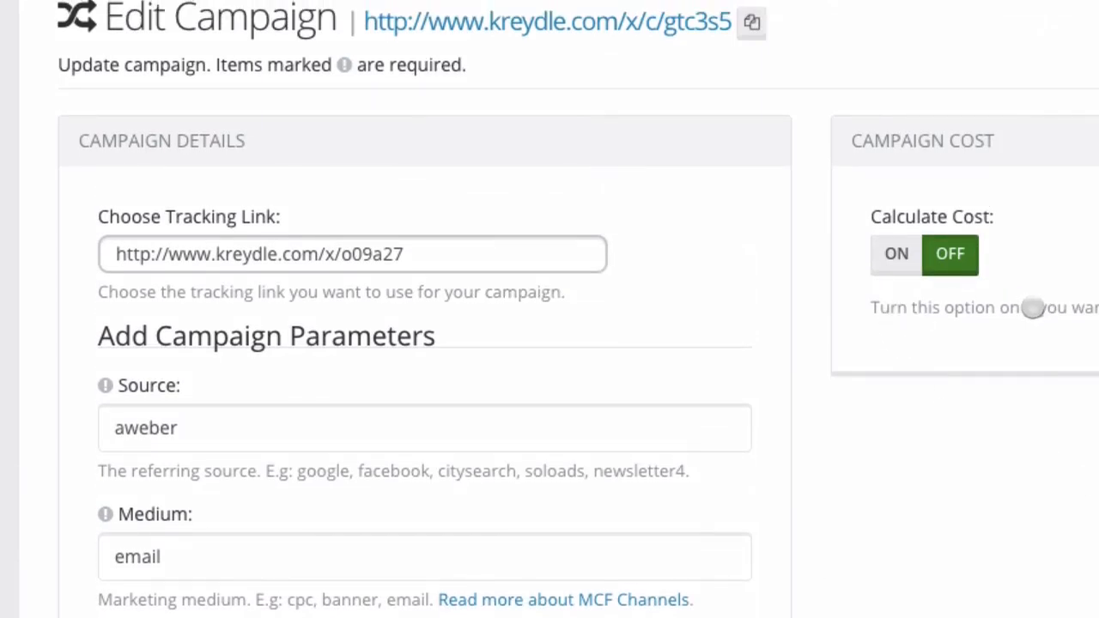
Turn Calculate Cost ON, highlight the Cost Per Click decimals, and go to the Goals list.
left_click(897, 261)
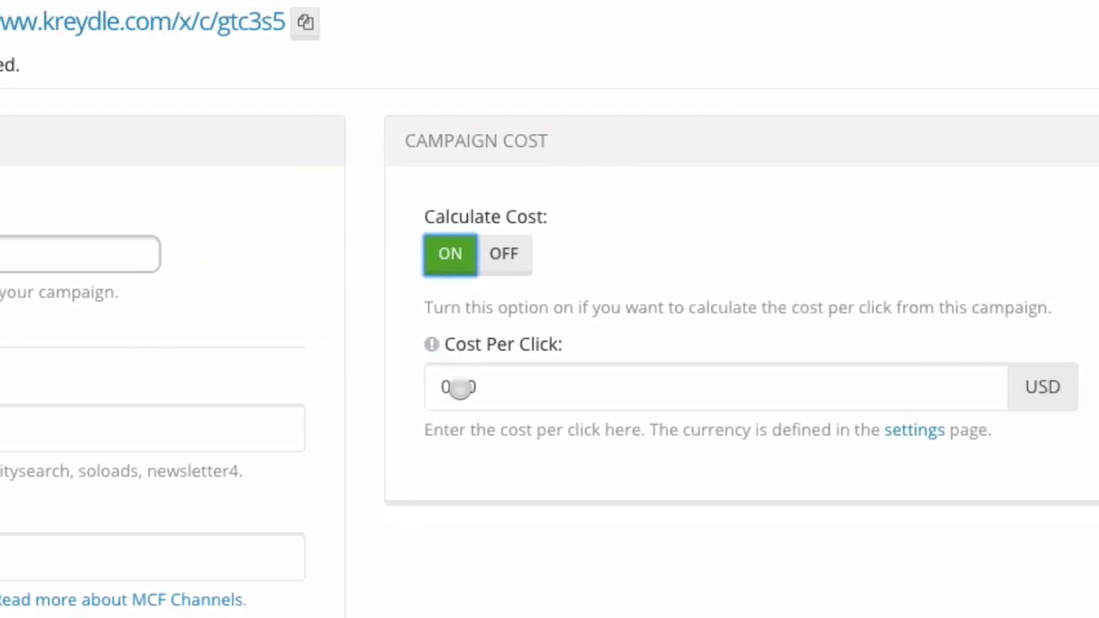
left_click_drag(458, 388, 477, 389)
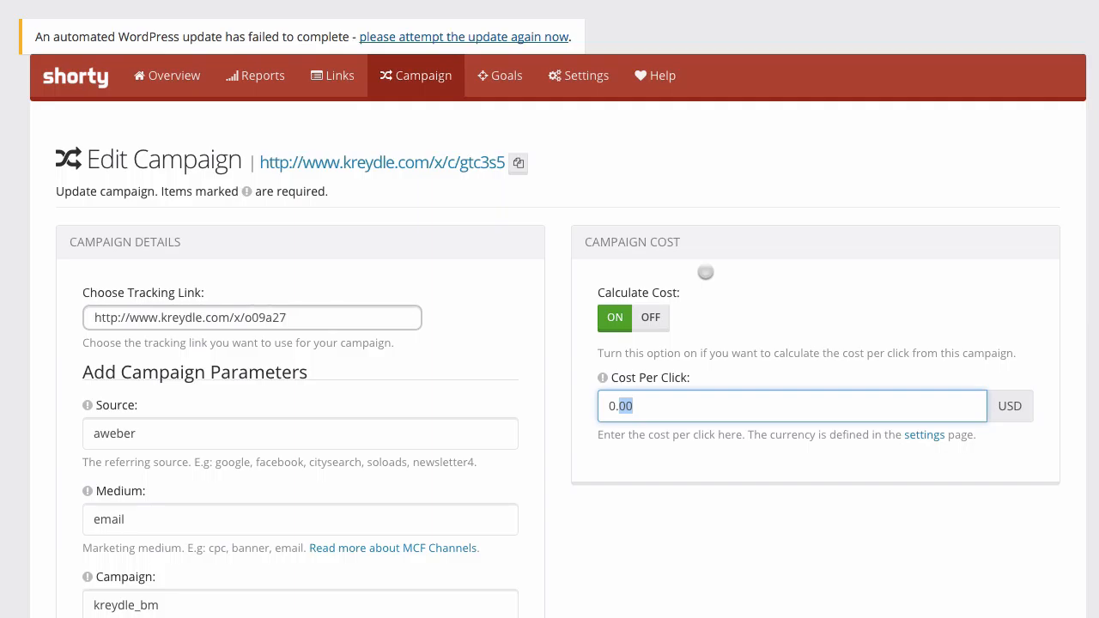
left_click(500, 78)
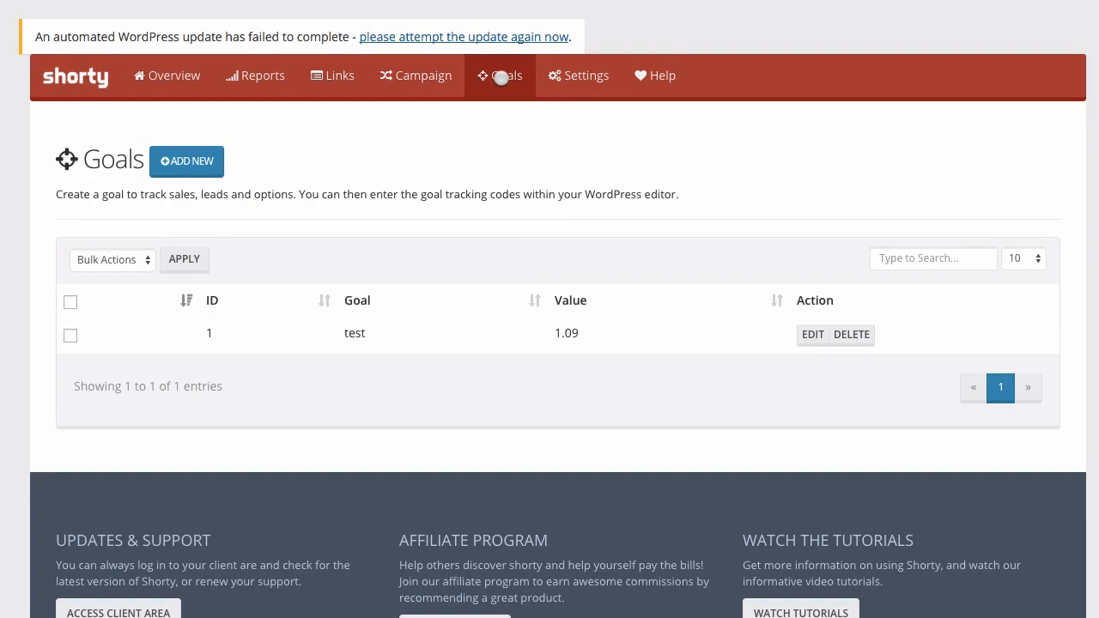
Fill a new goal form: name 'Product Name', goal type Sale, goal value 37 USD.
left_click(212, 164)
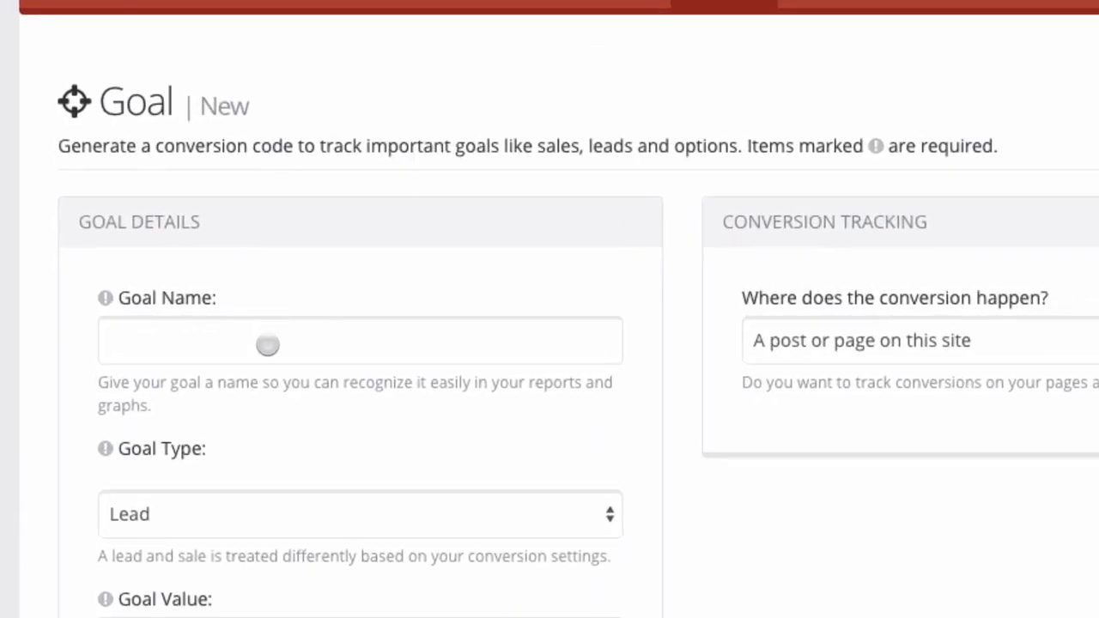
left_click(195, 321)
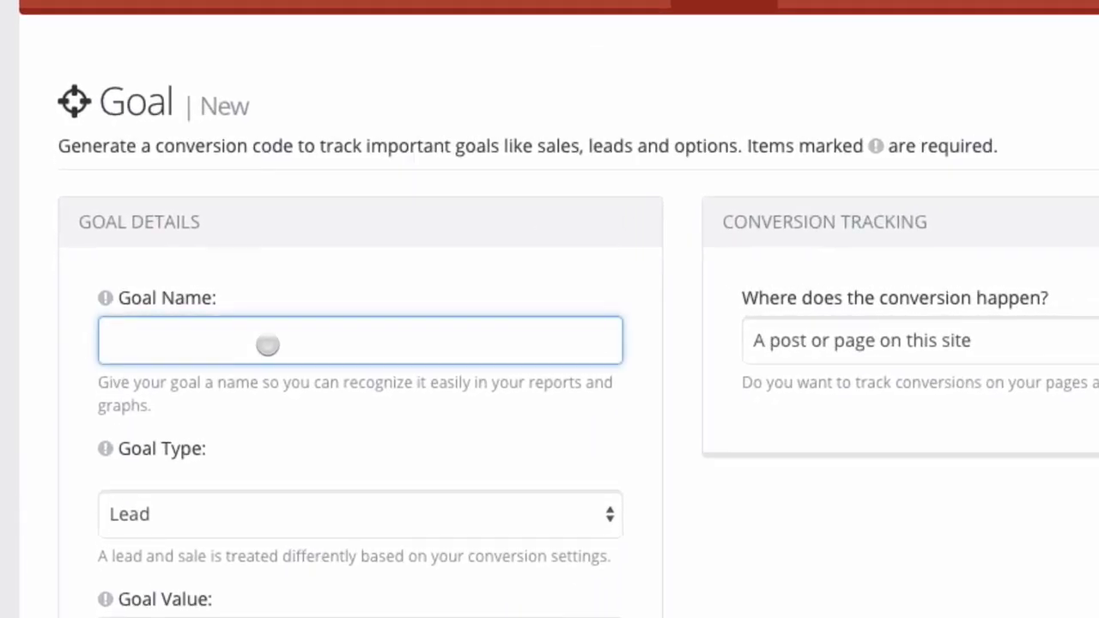
type("Product ")
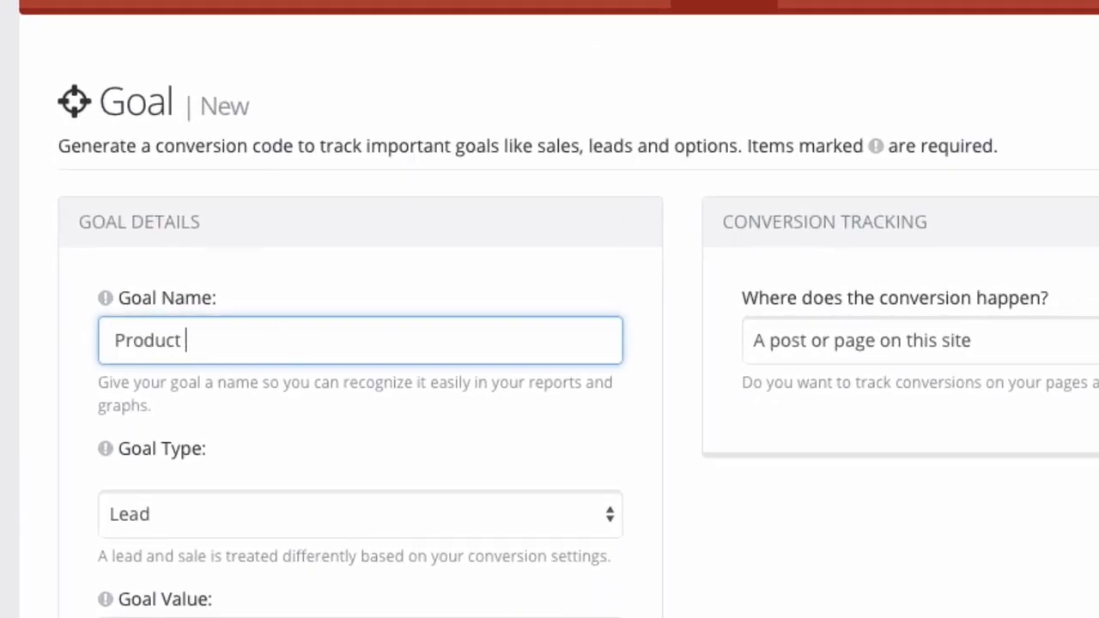
type("Name")
scroll(218, 434, "down", 1)
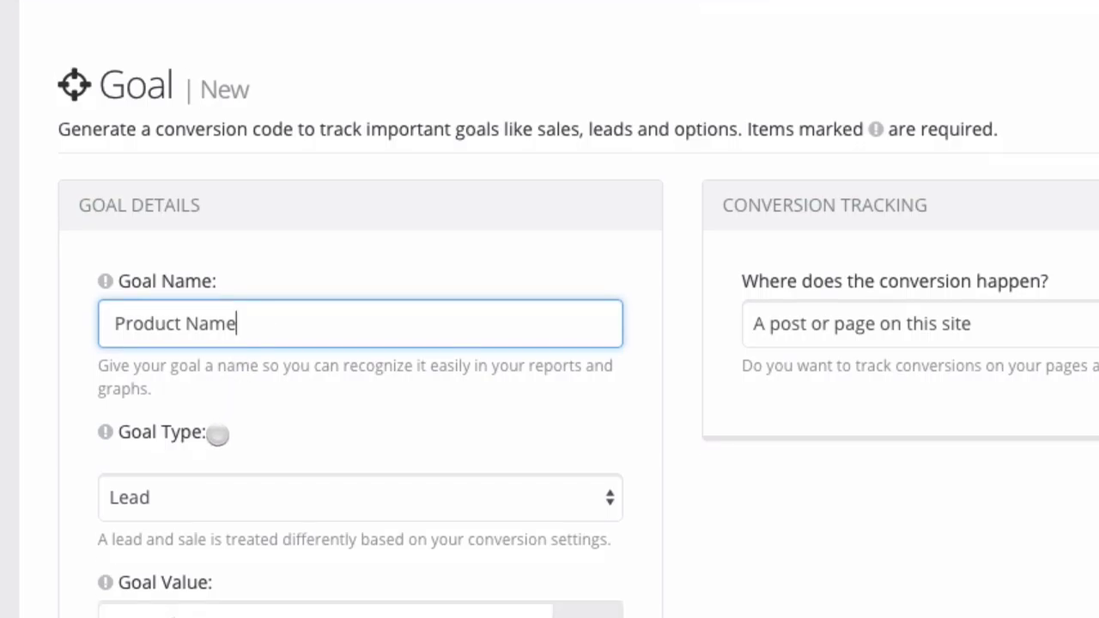
scroll(218, 434, "down", 4)
left_click(188, 334)
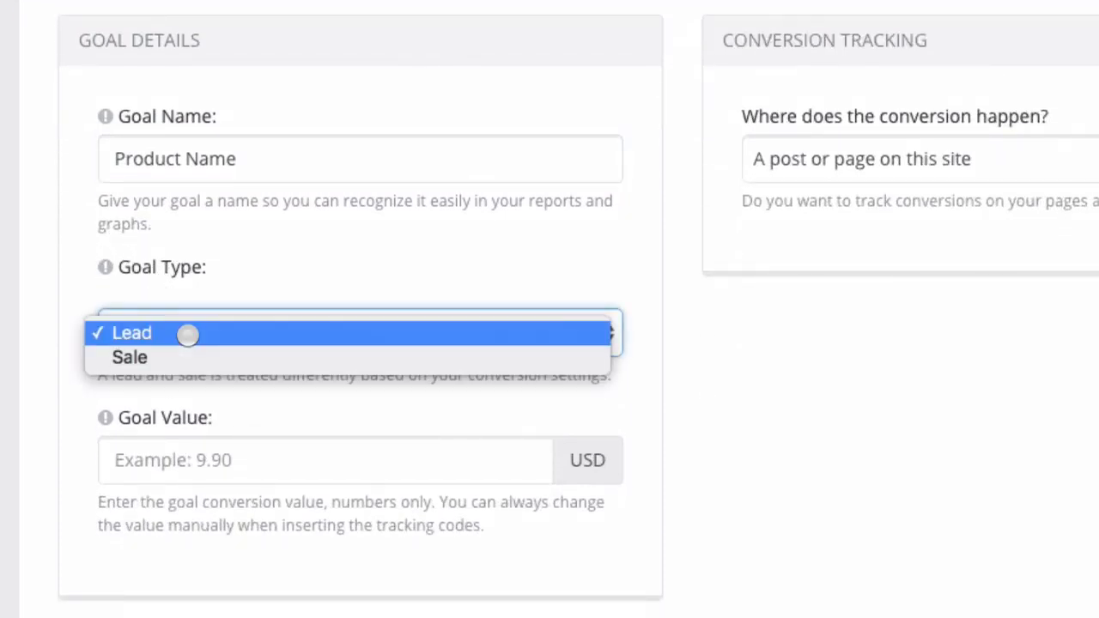
left_click(187, 356)
left_click(199, 466)
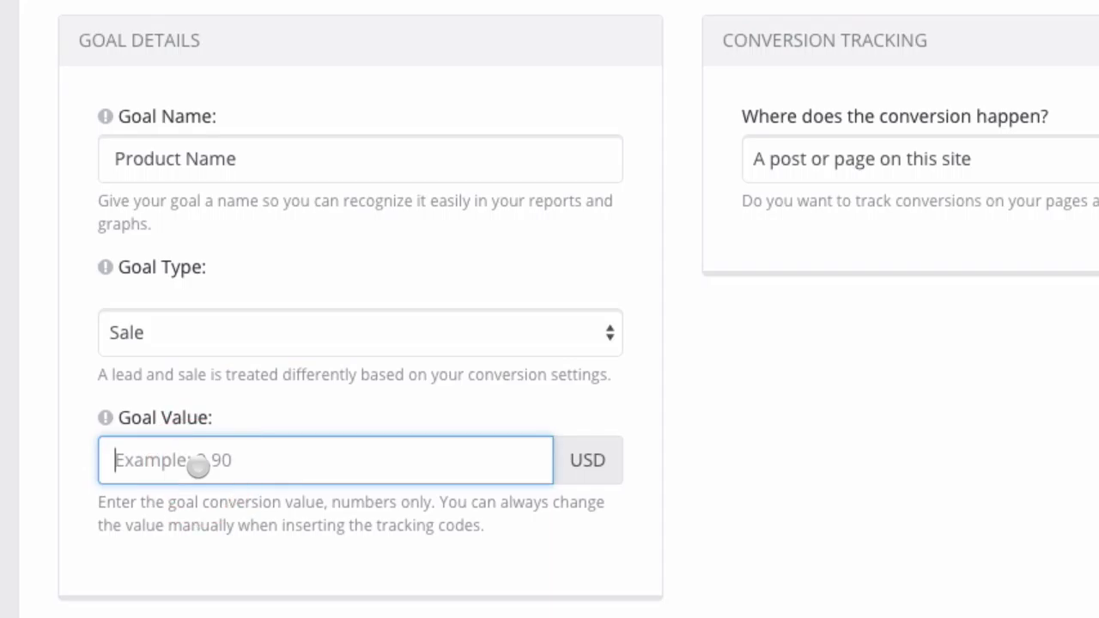
type("37")
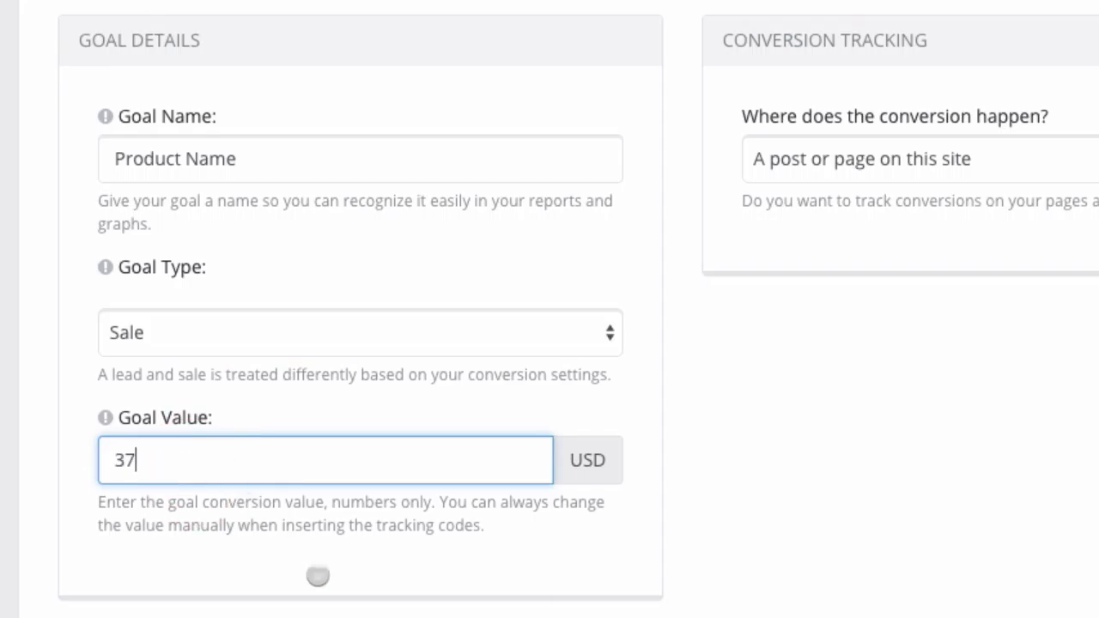
left_click(331, 585)
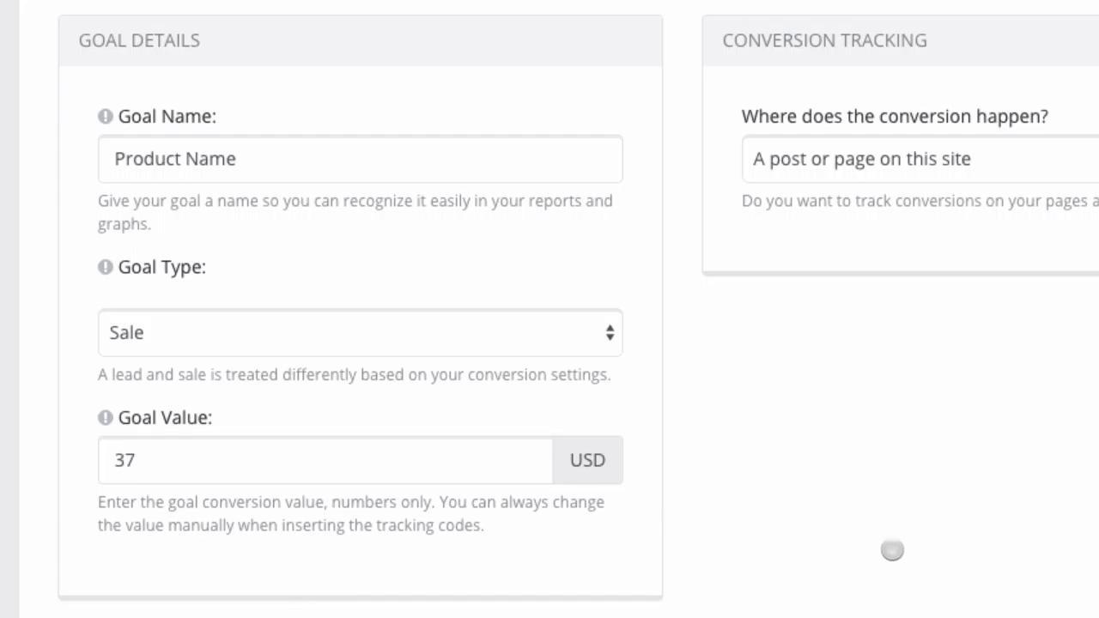
scroll(891, 549, "down", 2)
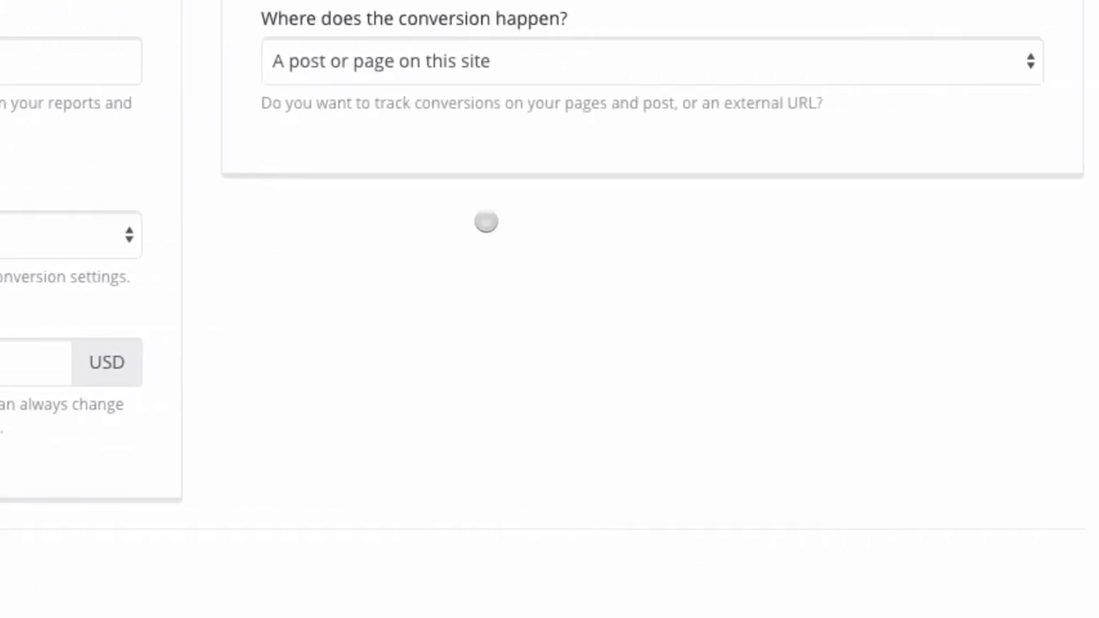
scroll(486, 222, "up", 1)
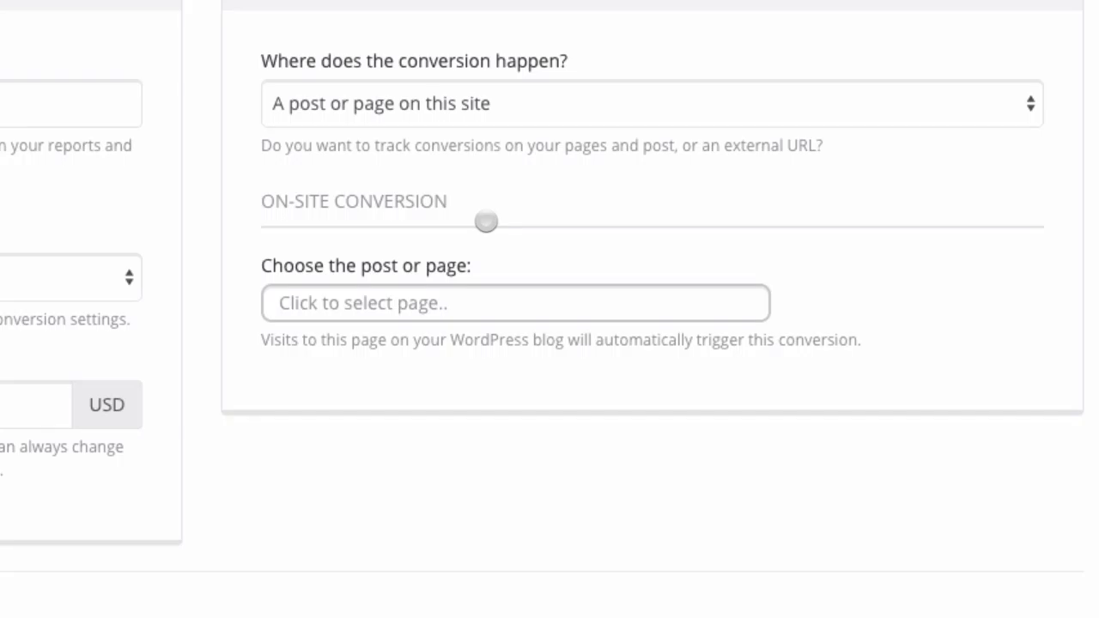
left_click(481, 101)
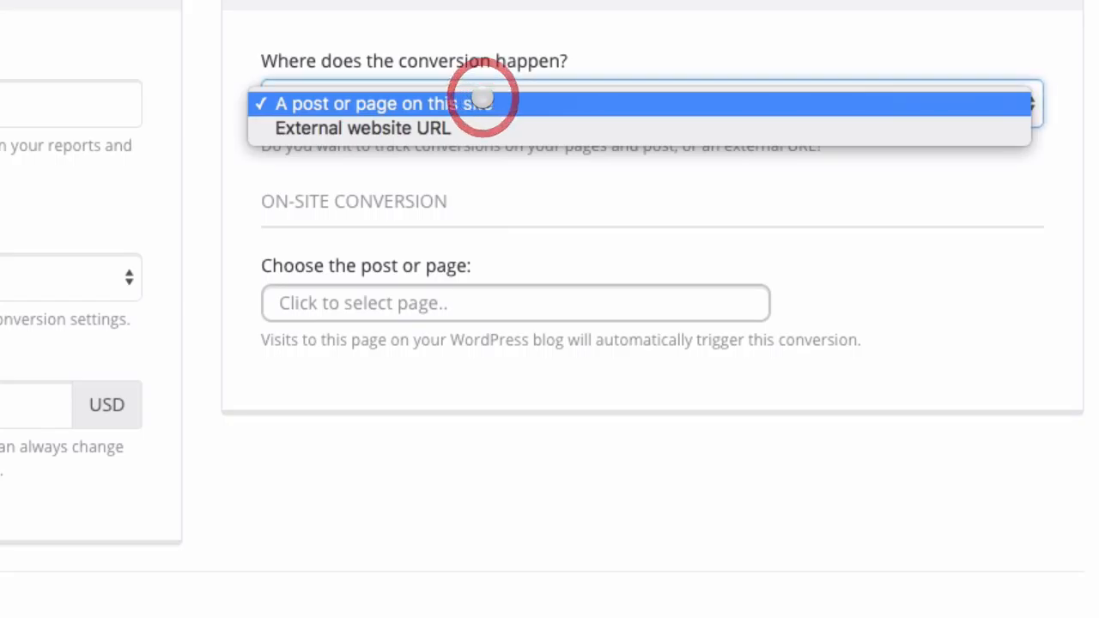
left_click(392, 249)
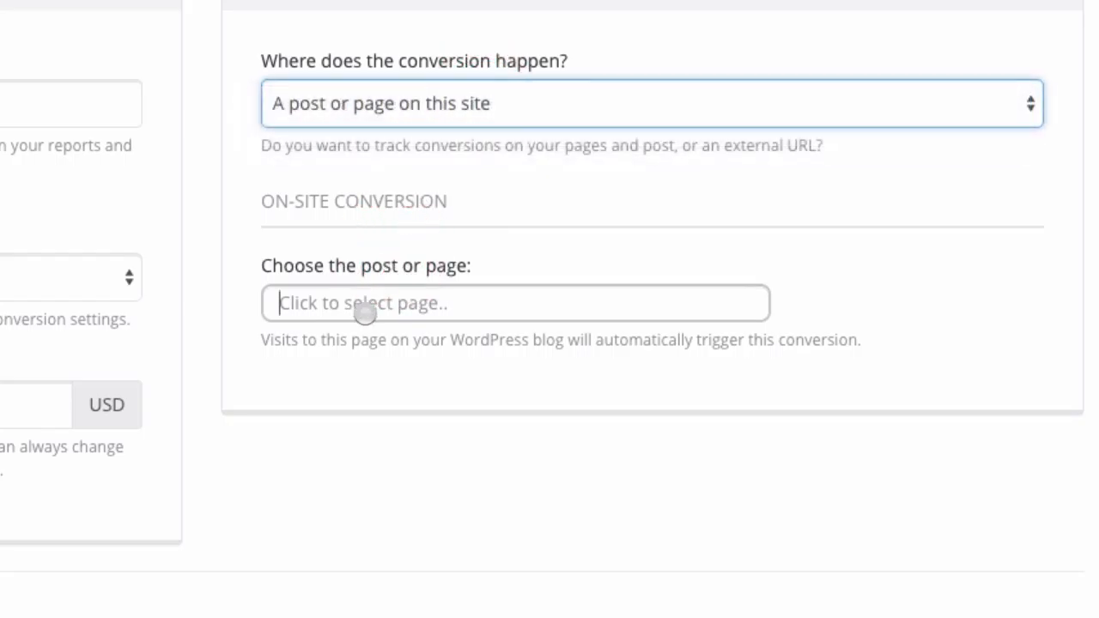
left_click(363, 312)
type("th")
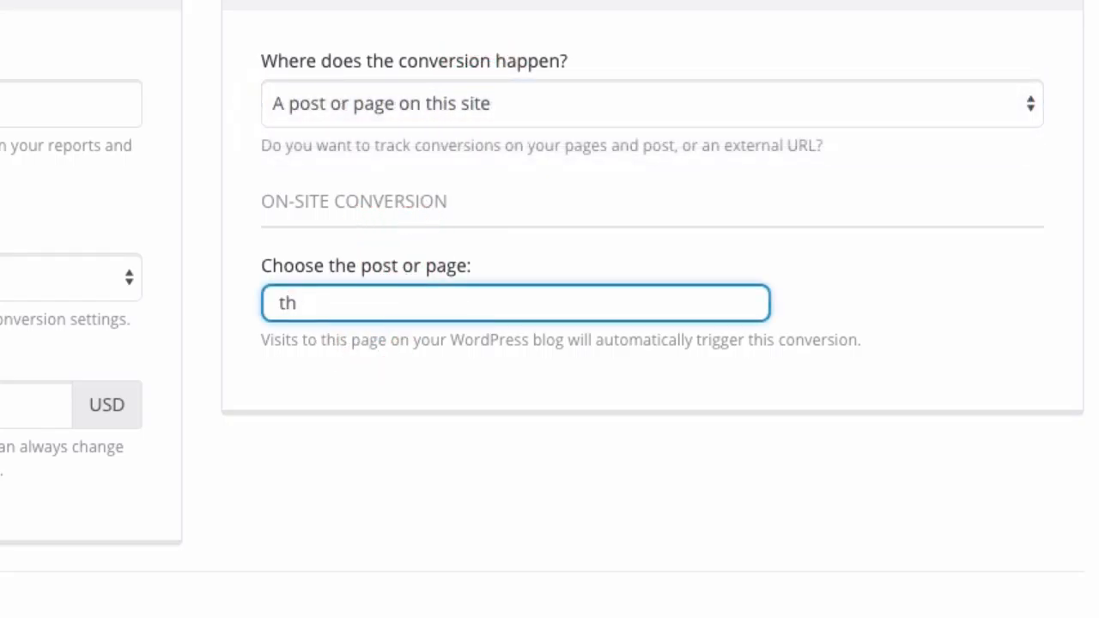
key("BackSpace")
key("BackSpace")
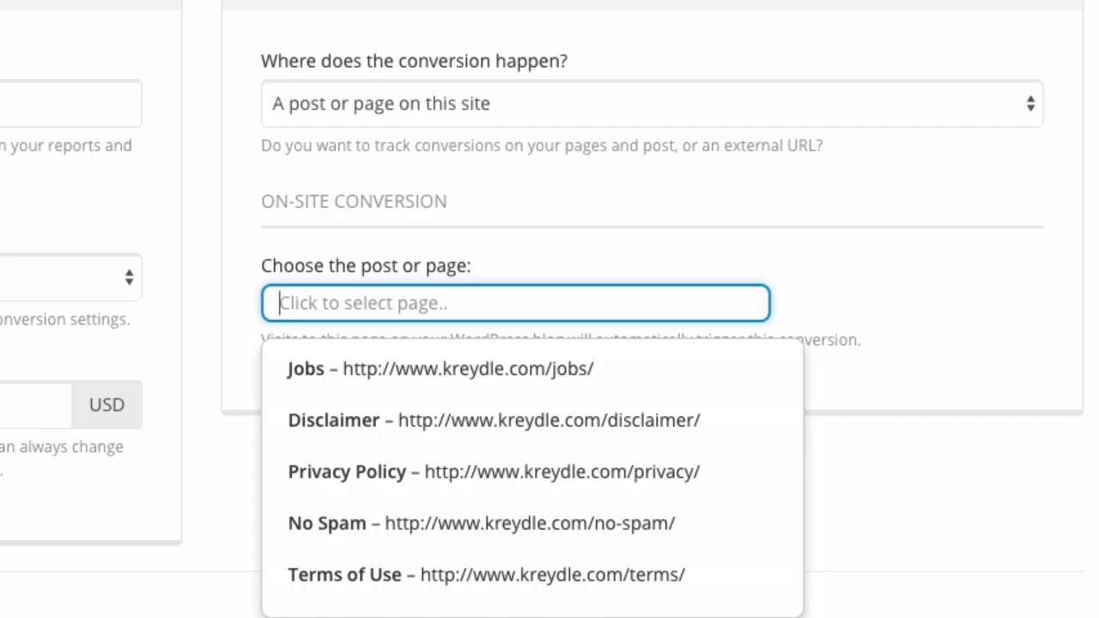
type("http://www.kreydle.com/internship/thankyou/")
Check the pasted thank-you URL, then switch the conversion location to External website URL.
scroll(386, 507, "up", 2)
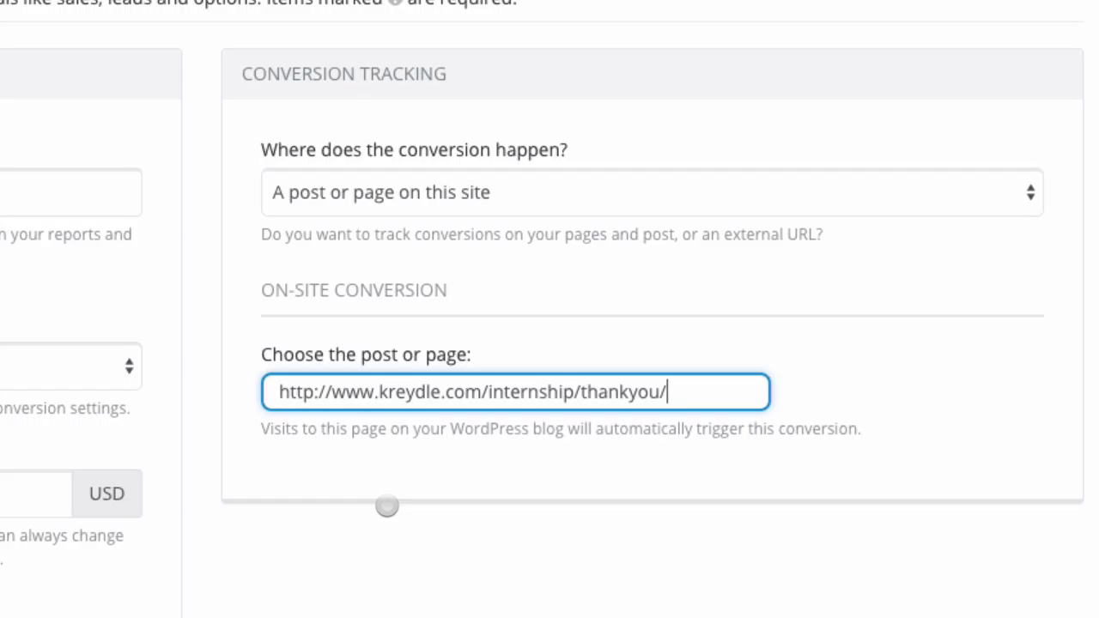
left_click(582, 398)
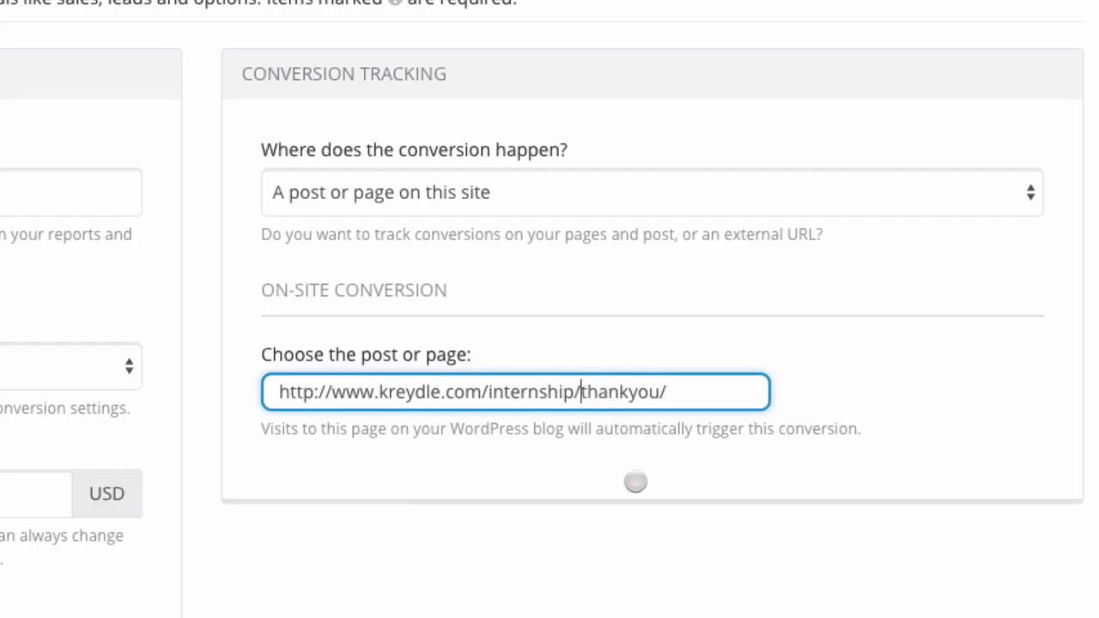
left_click(635, 482)
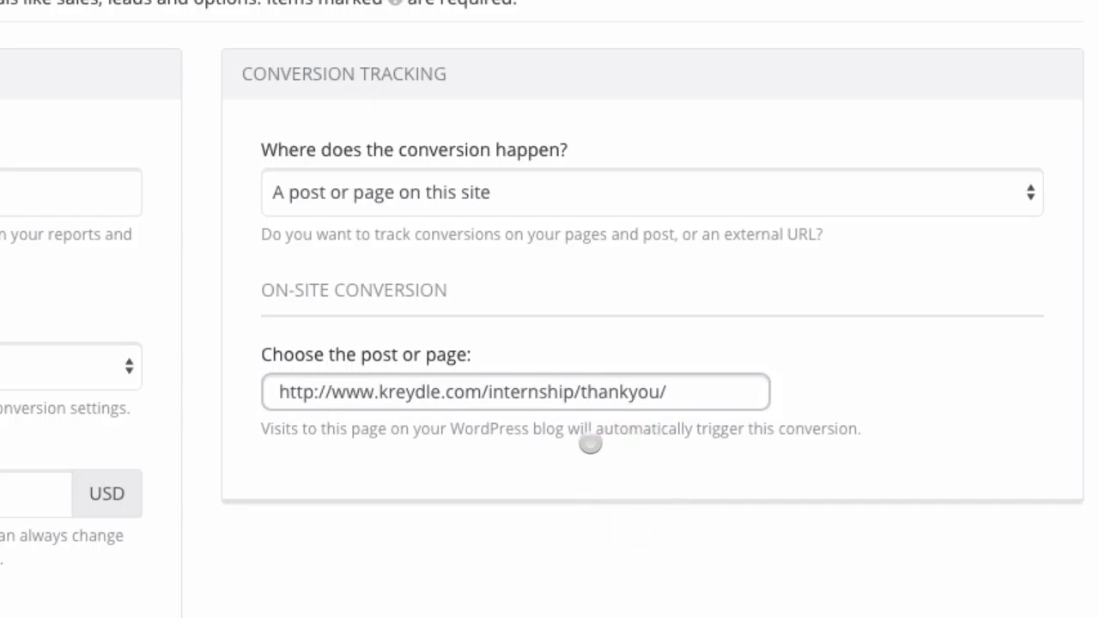
left_click(679, 393)
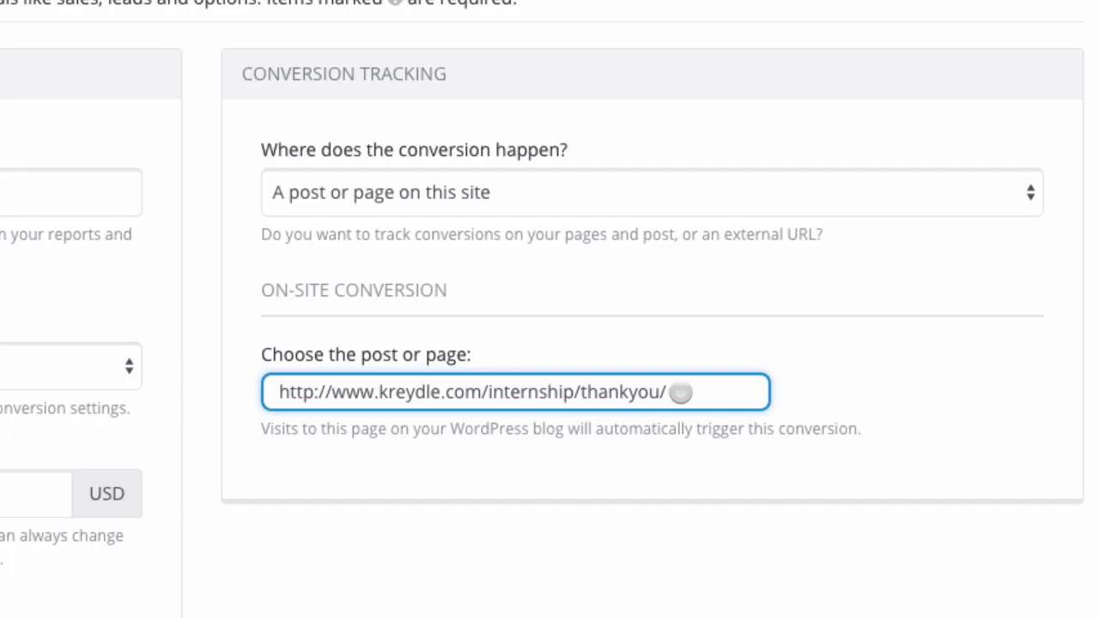
left_click(669, 324)
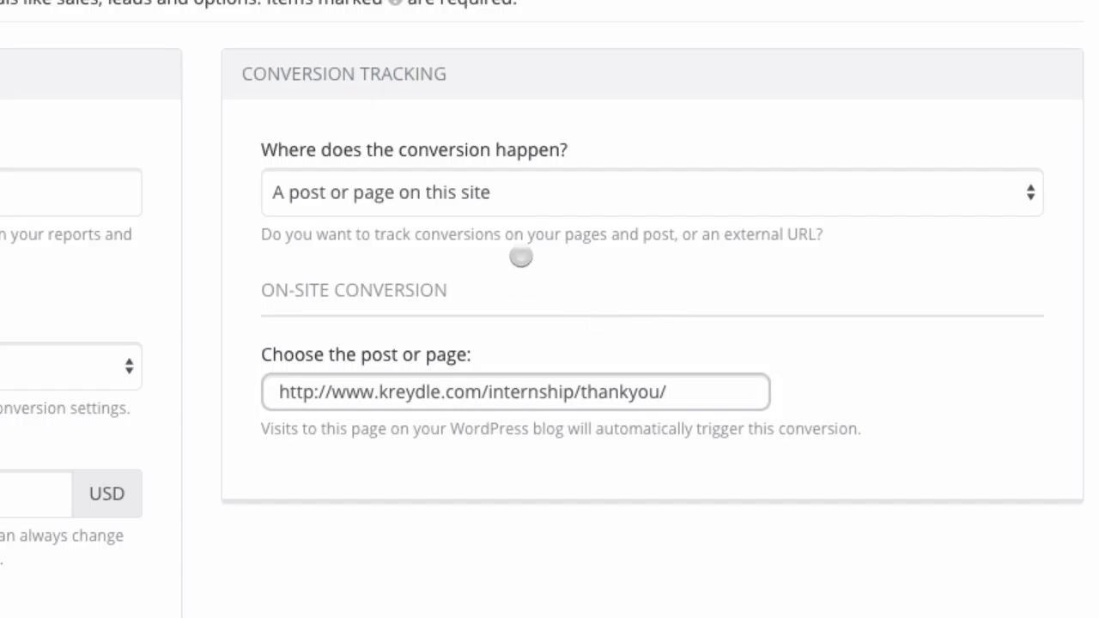
left_click(528, 213)
left_click(501, 215)
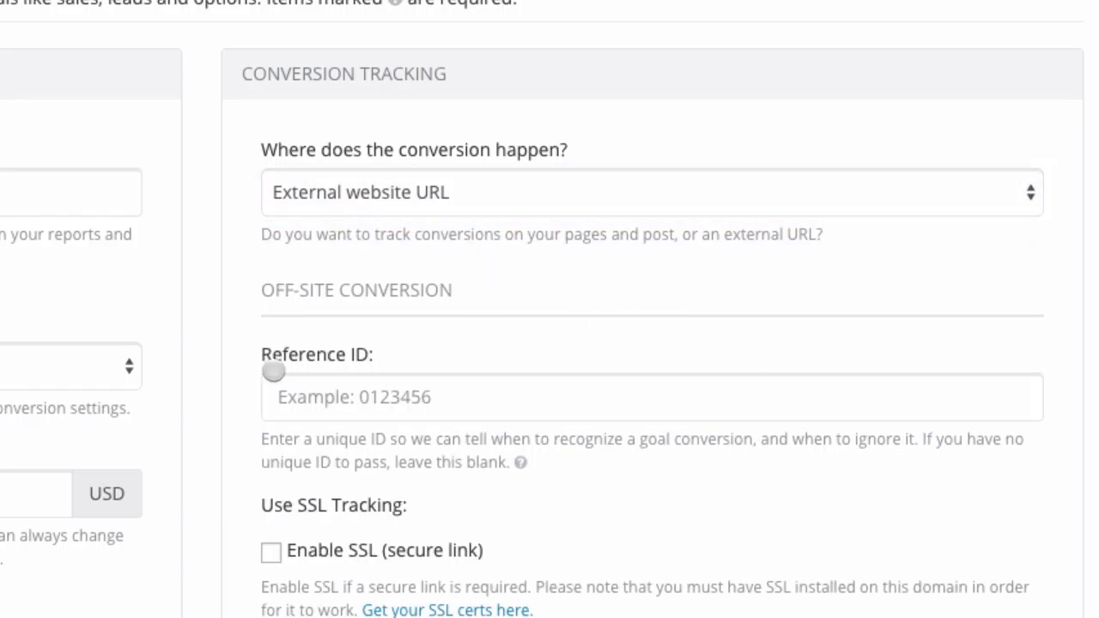
Review the goal's tracking pixel code snippet by highlighting it.
scroll(258, 474, "down", 3)
scroll(256, 476, "down", 1)
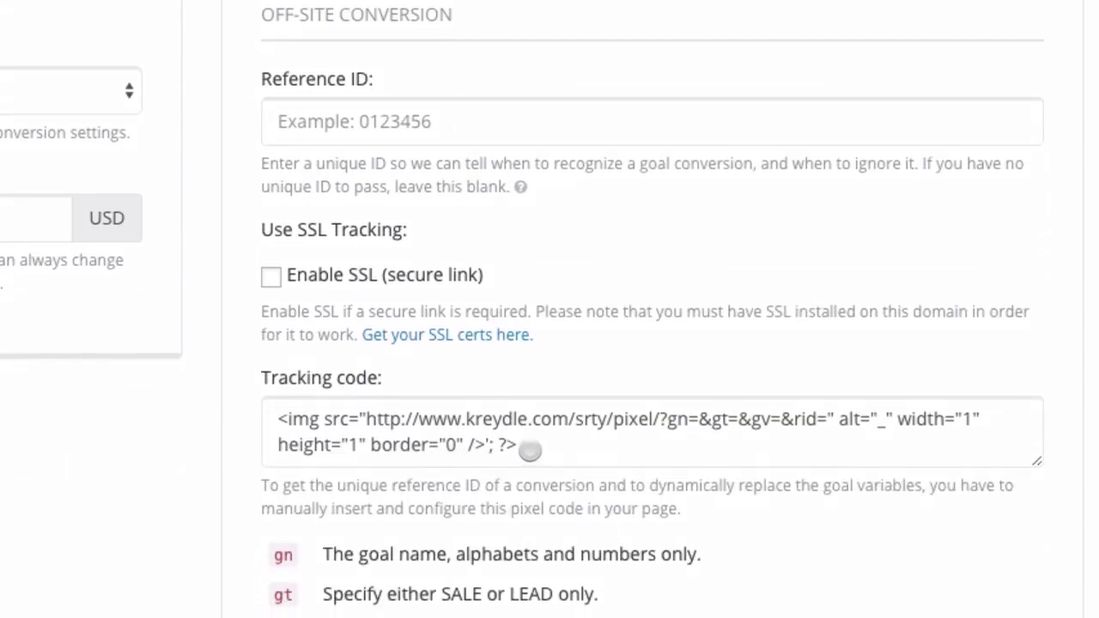
left_click_drag(525, 445, 266, 418)
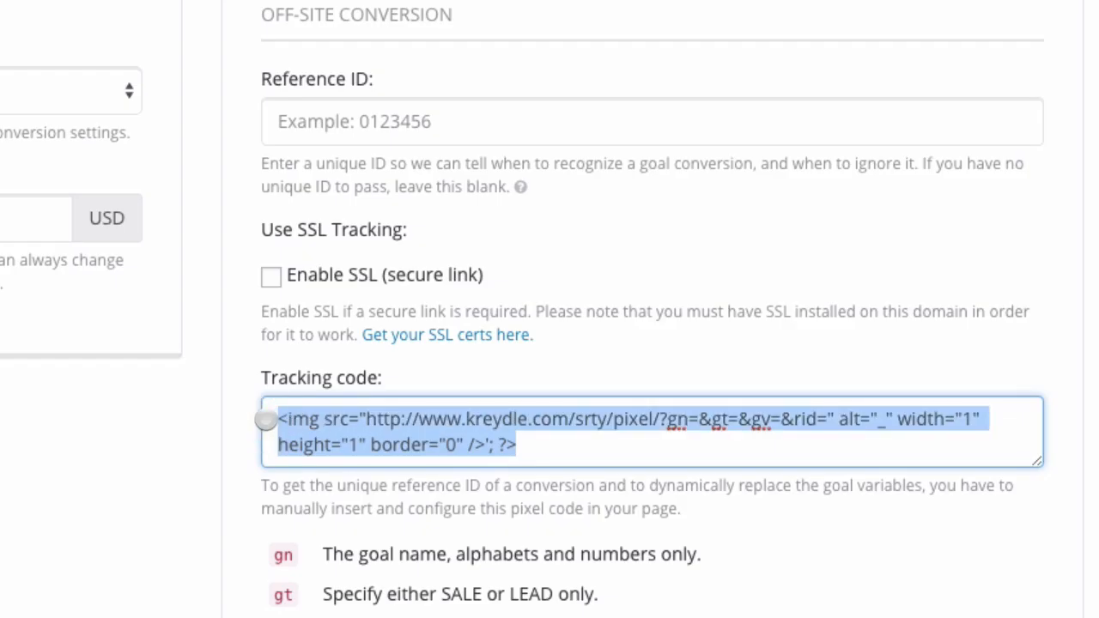
left_click(363, 418)
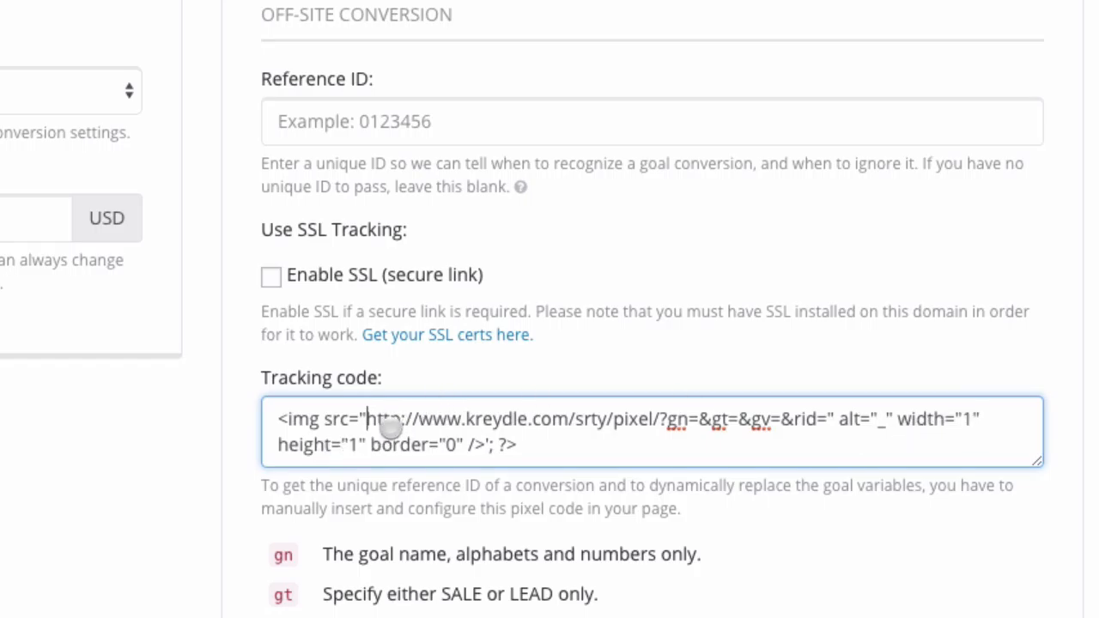
left_click_drag(530, 448, 266, 413)
left_click(221, 472)
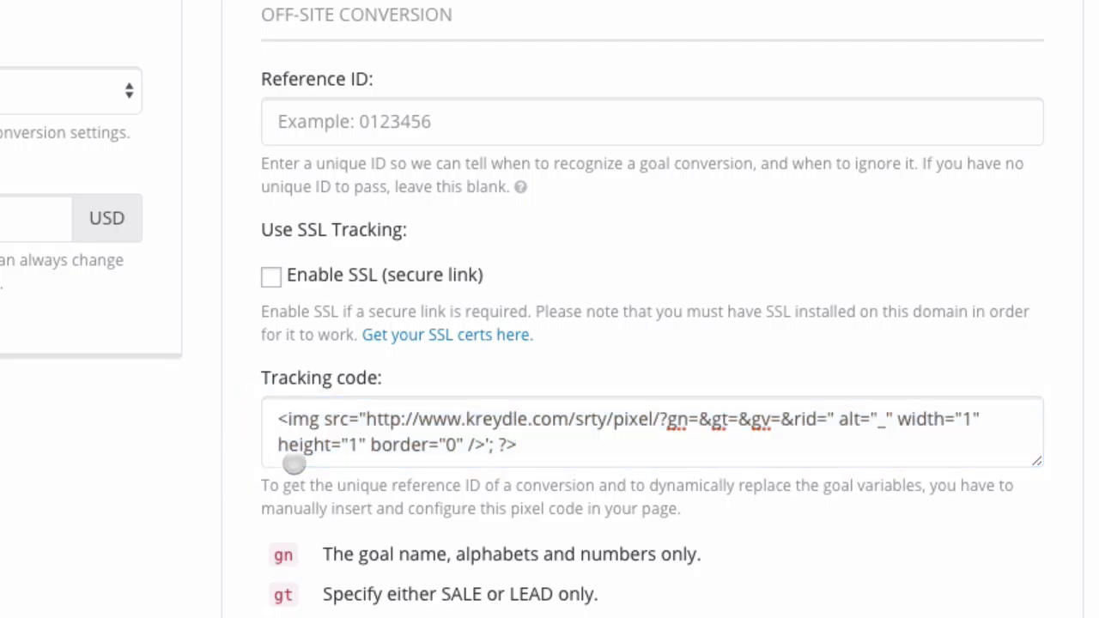
left_click_drag(520, 446, 267, 406)
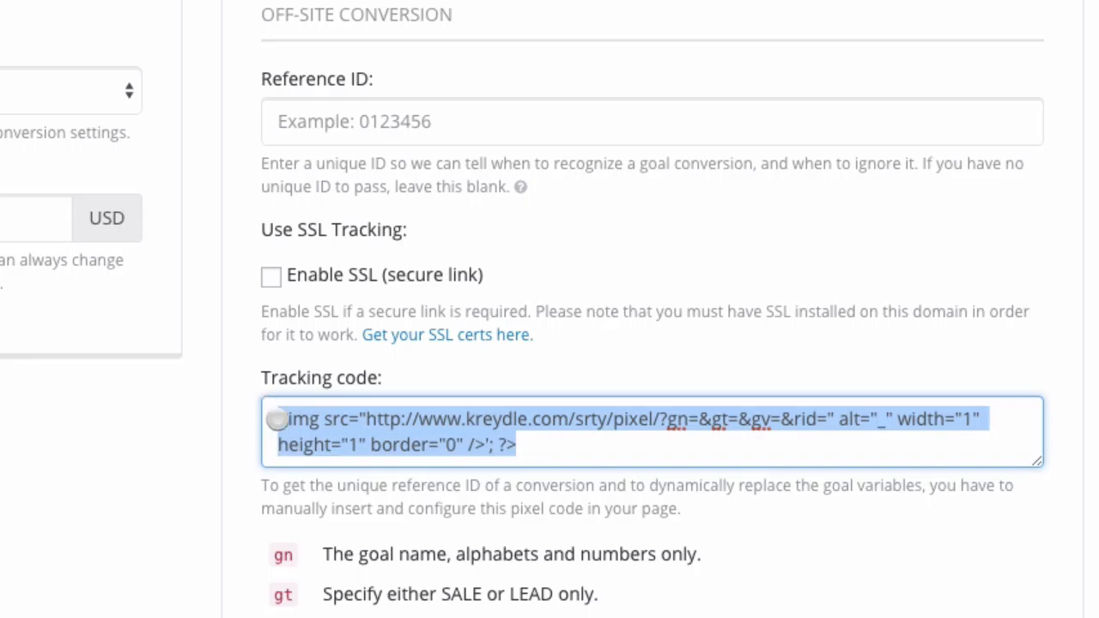
left_click(413, 559)
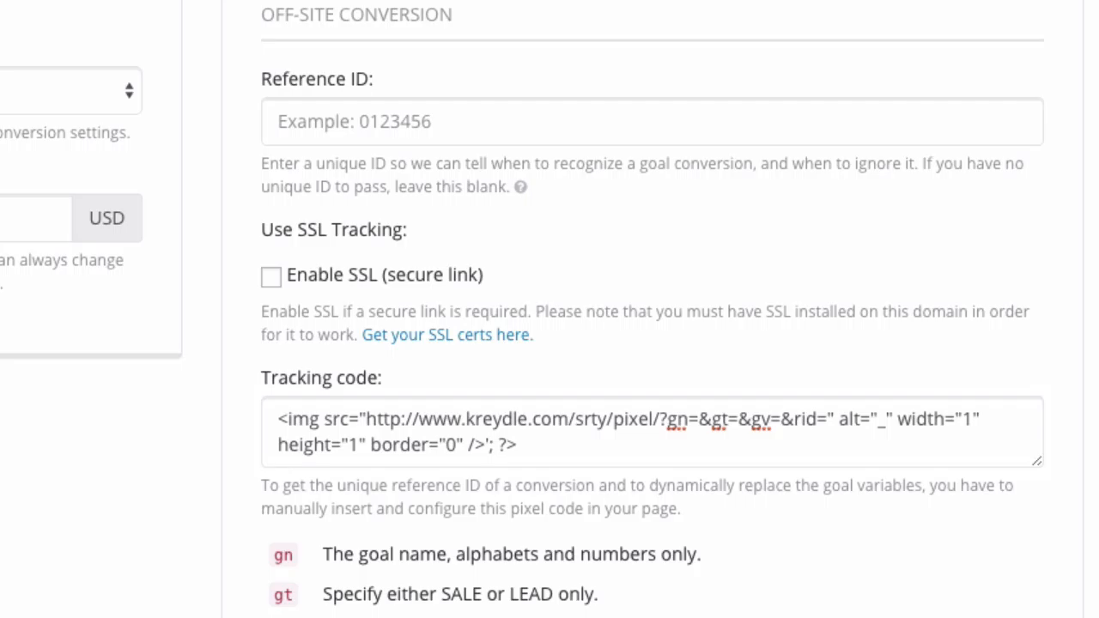
Enable SSL (secure link) tracking for the external-URL conversion.
scroll(763, 444, "down", 1)
left_click(693, 380)
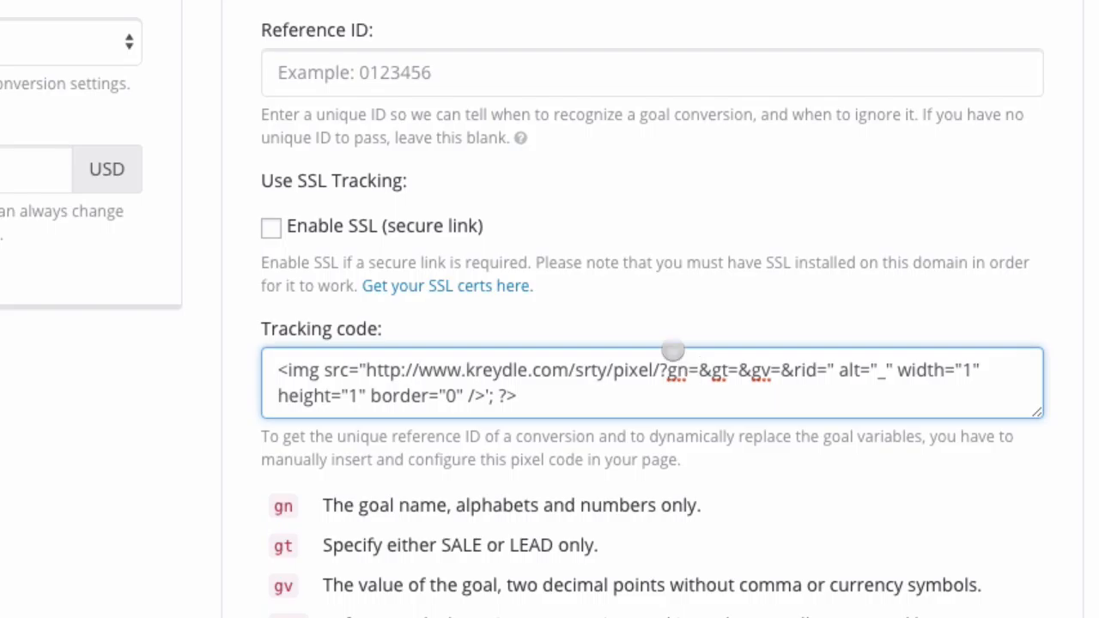
left_click(608, 276)
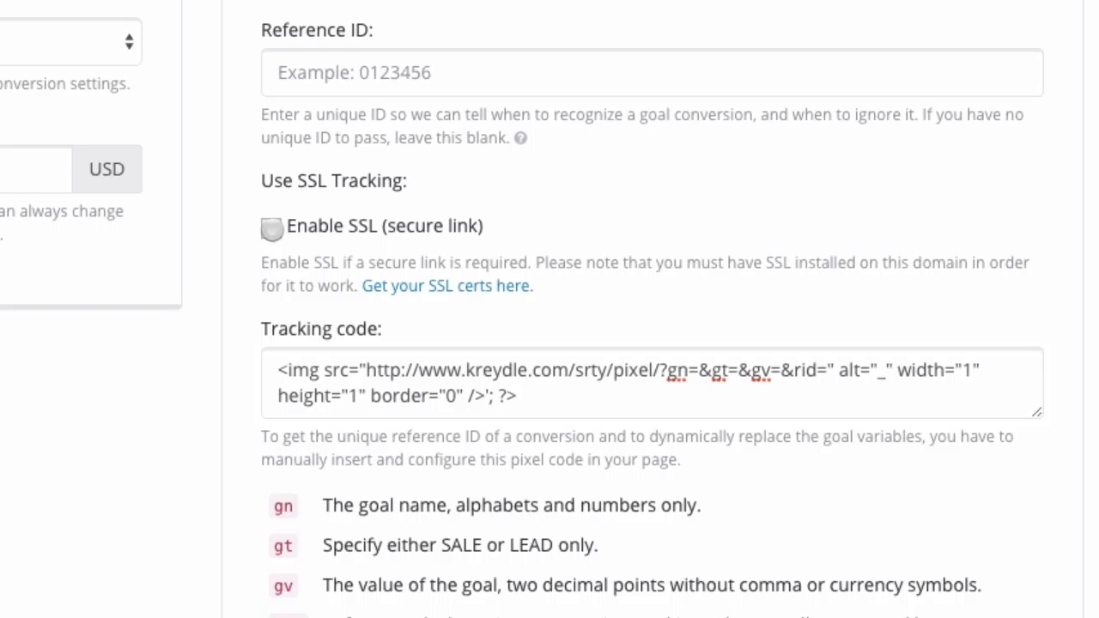
left_click(271, 228)
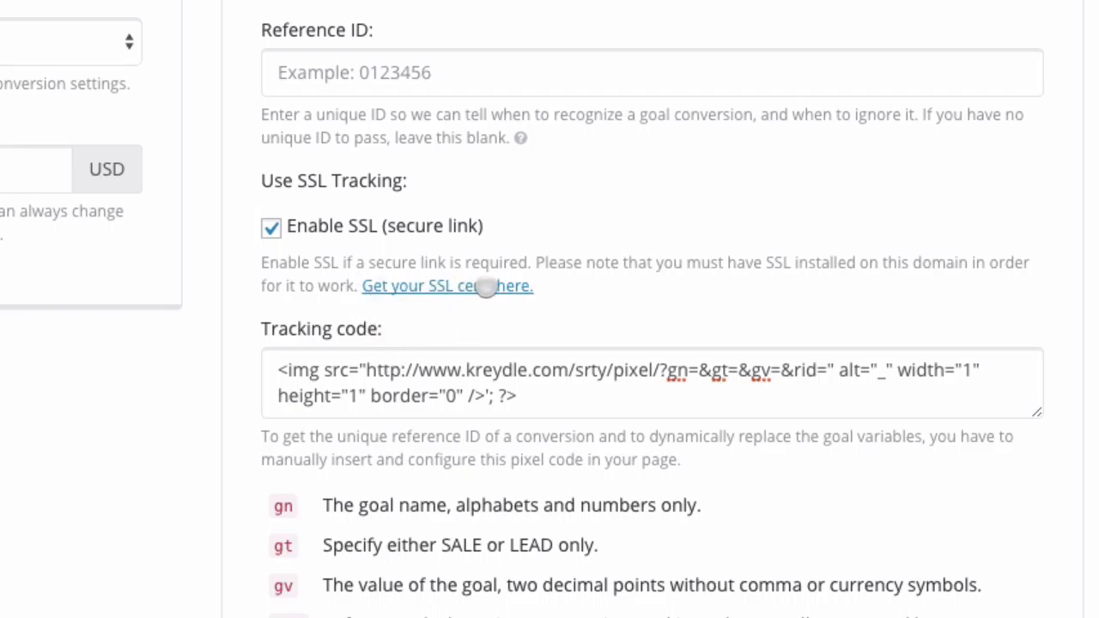
scroll(461, 227, "up", 3)
Set conversion back to 'A post or page on this site' with the thank-you URL and save the goal.
scroll(461, 230, "up", 4)
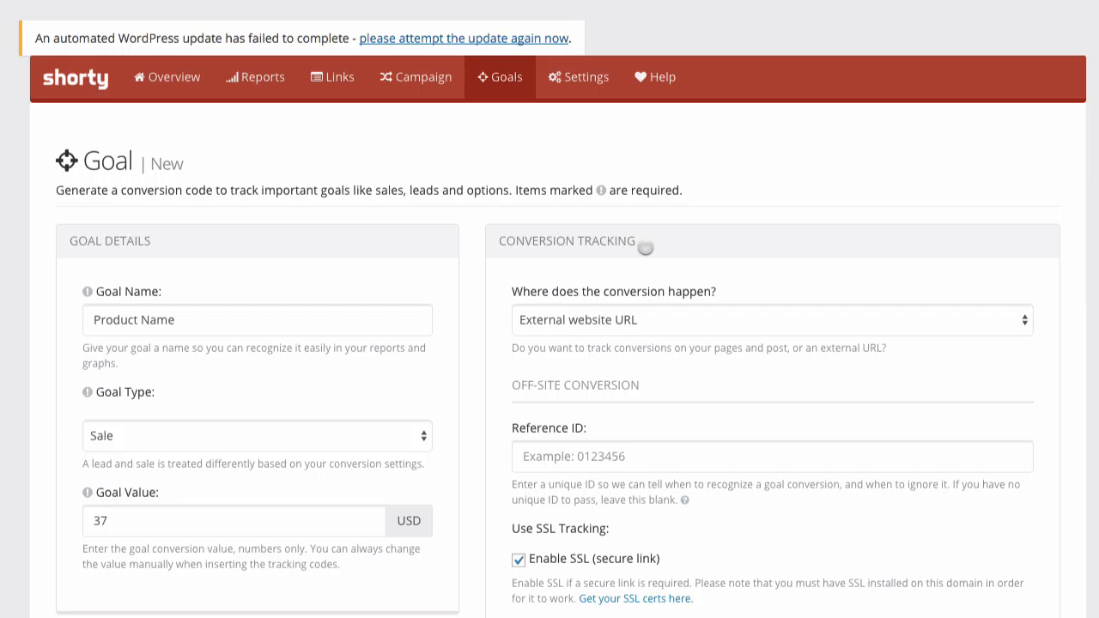
left_click(614, 316)
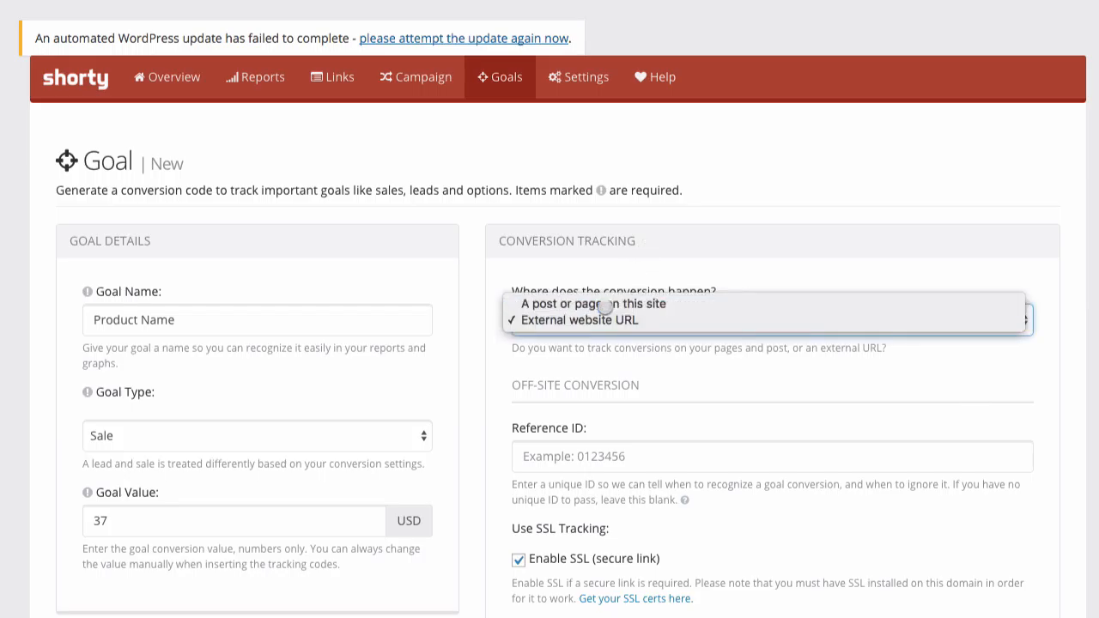
left_click(605, 306)
left_click(538, 413)
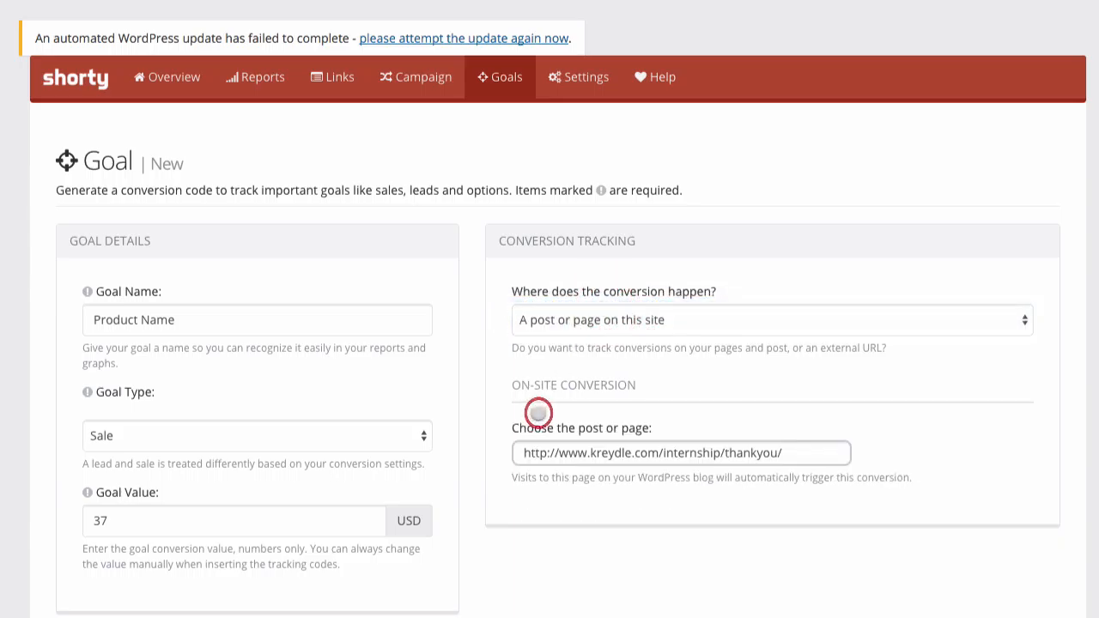
left_click(779, 445)
scroll(534, 581, "down", 1)
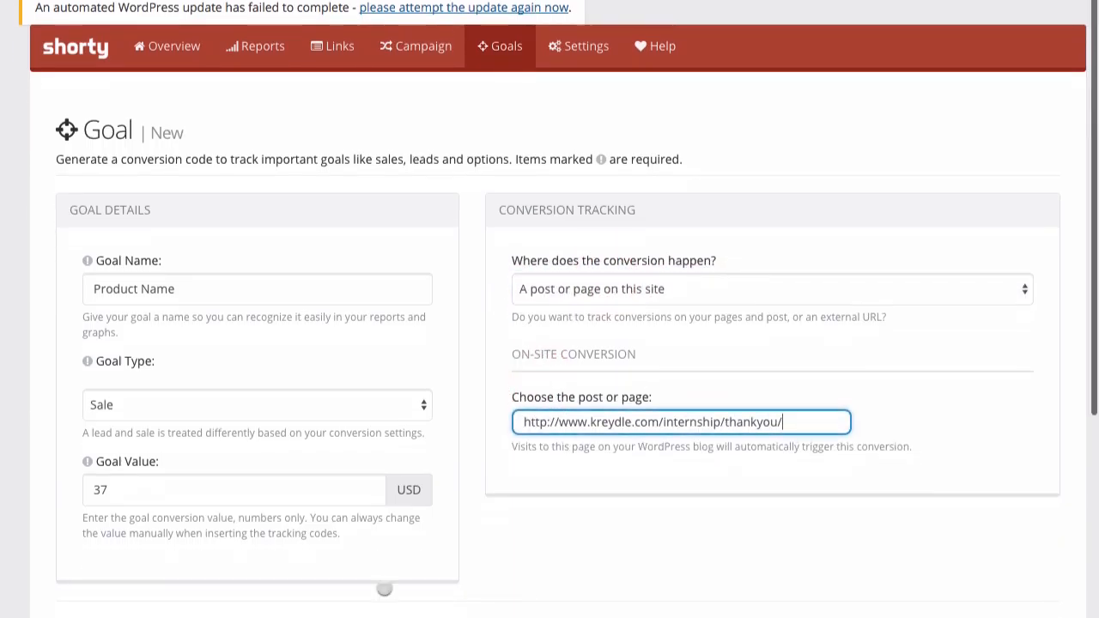
left_click(110, 616)
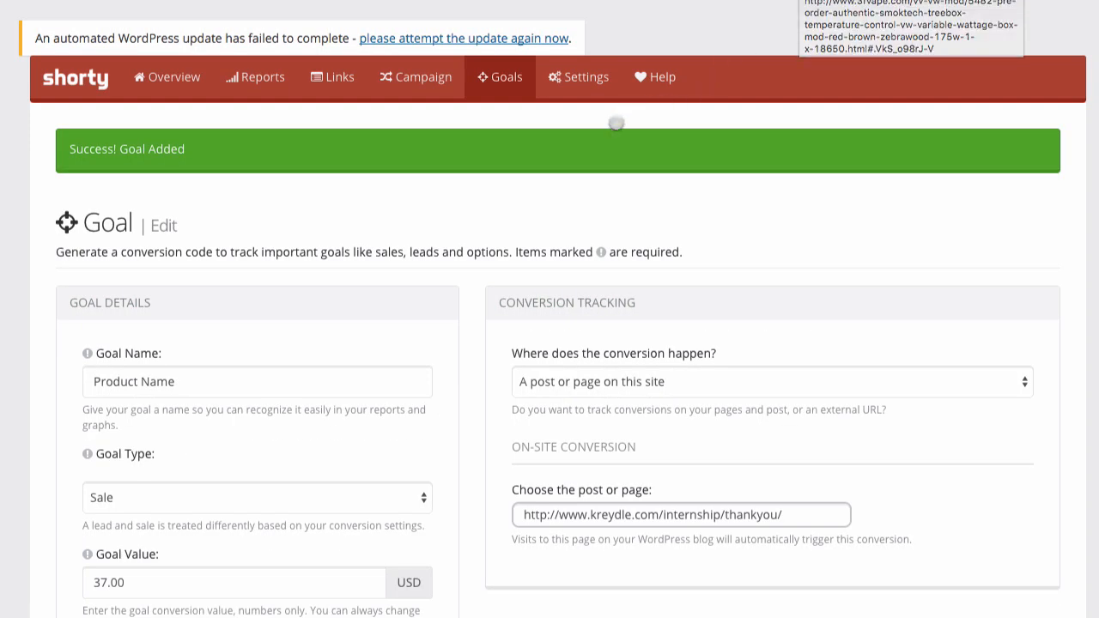
left_click(585, 77)
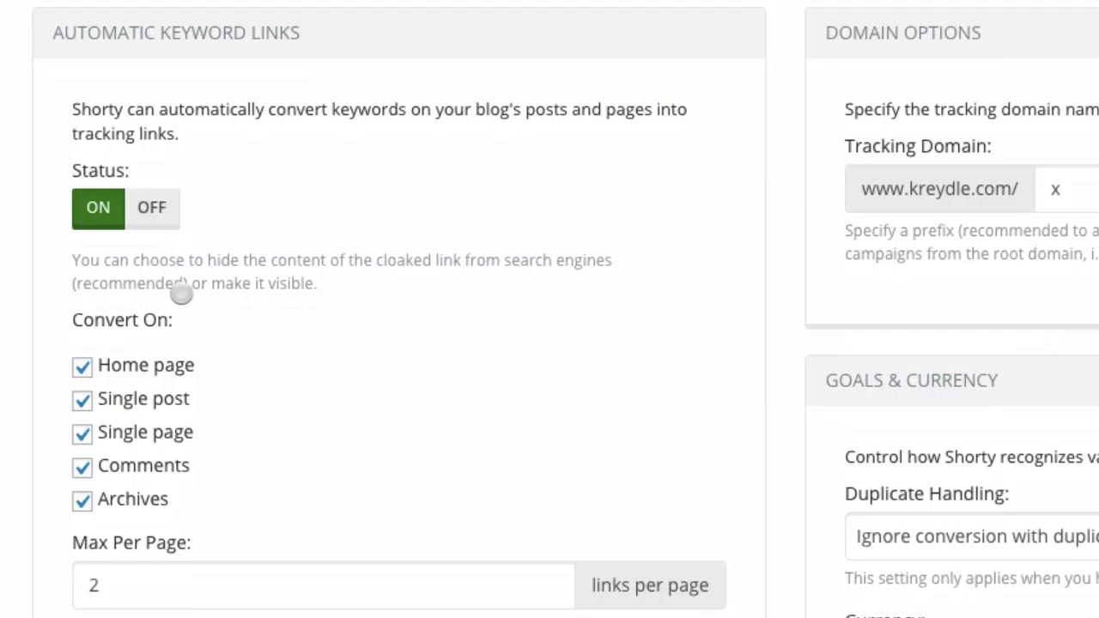
scroll(274, 295, "down", 1)
scroll(273, 295, "down", 2)
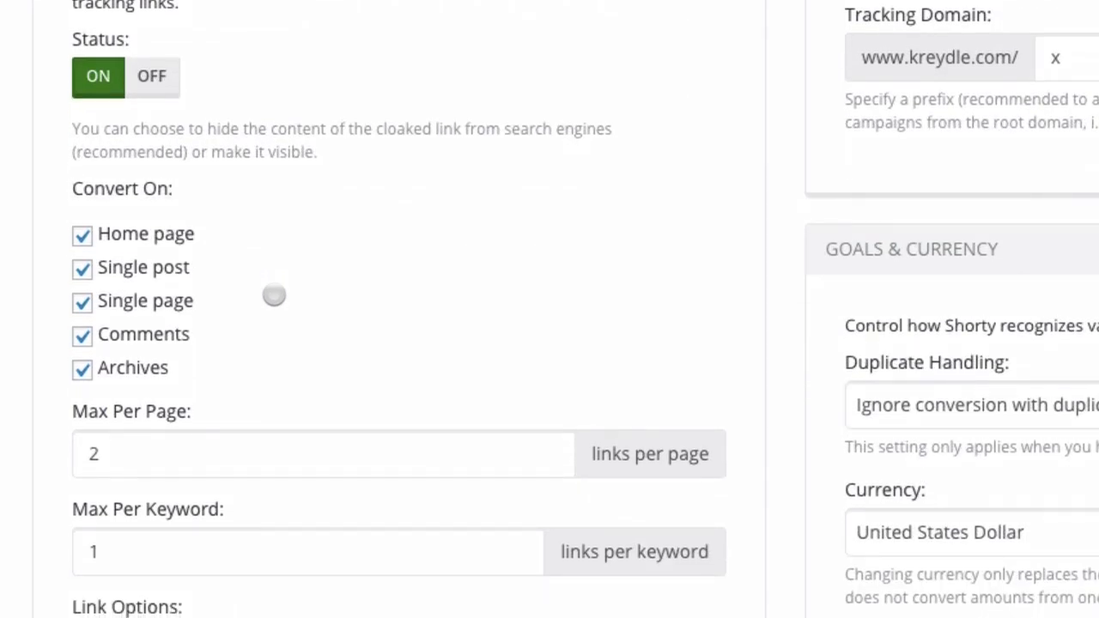
left_click(152, 73)
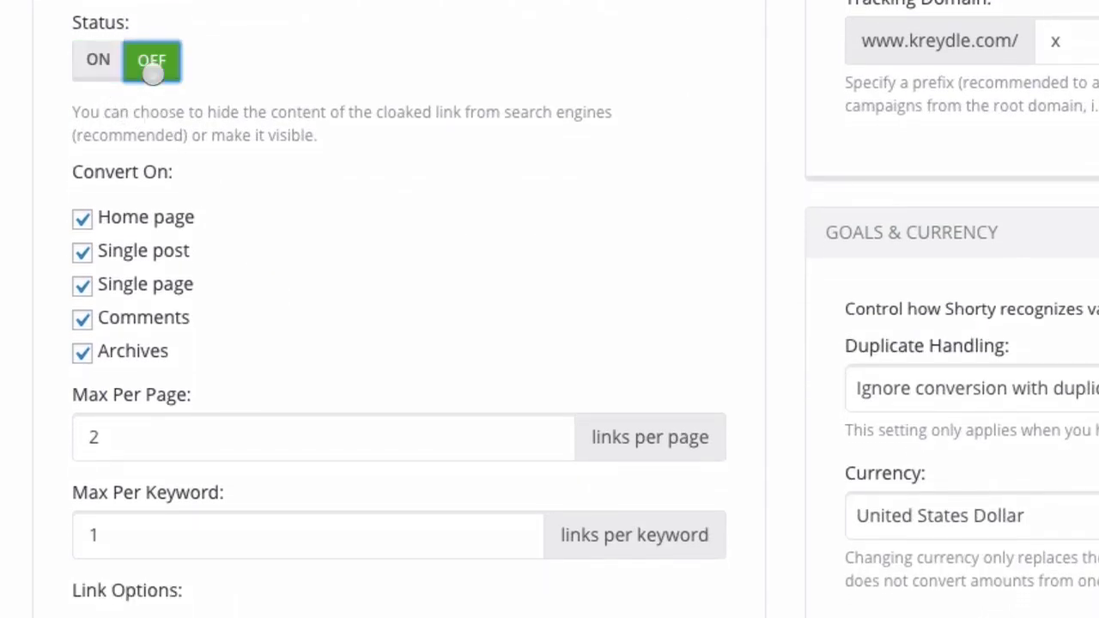
left_click(98, 62)
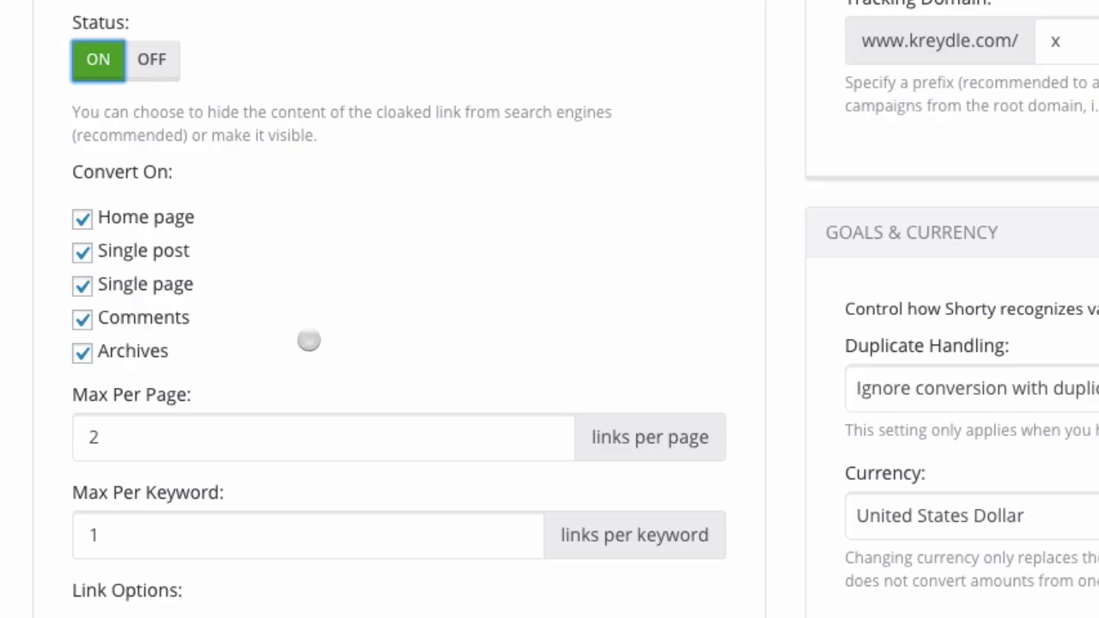
scroll(309, 341, "down", 1)
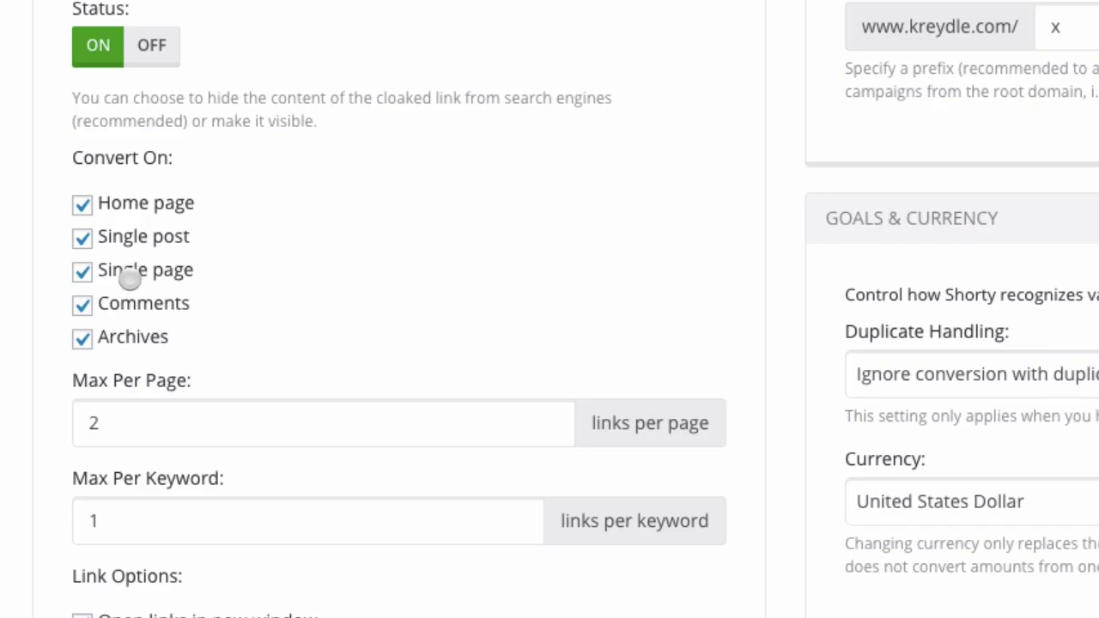
scroll(128, 281, "down", 2)
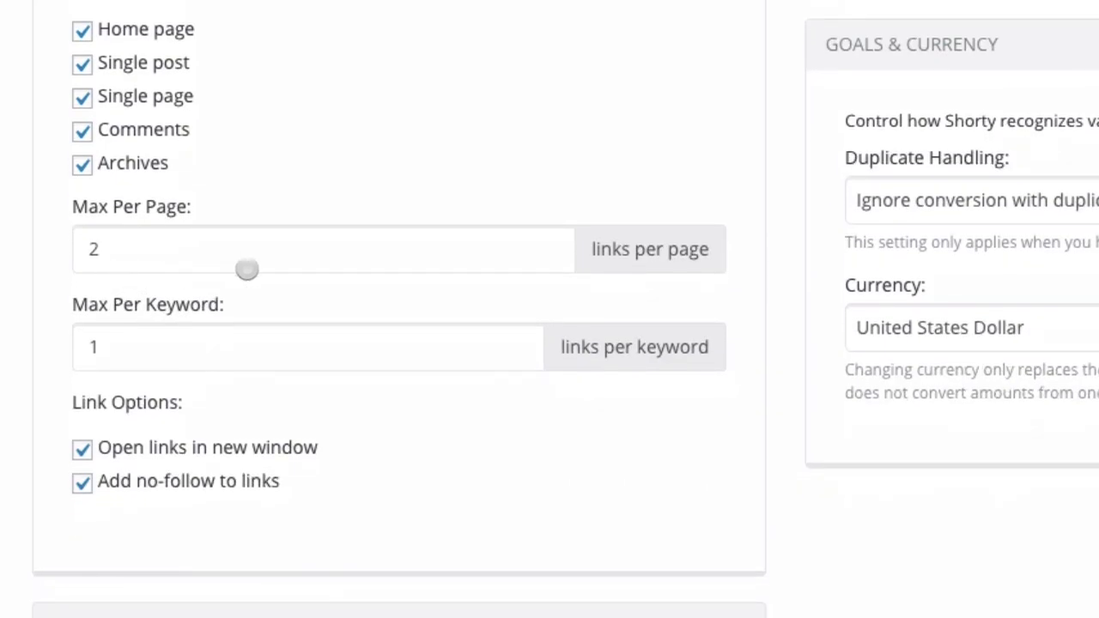
left_click(388, 253)
left_click(369, 335)
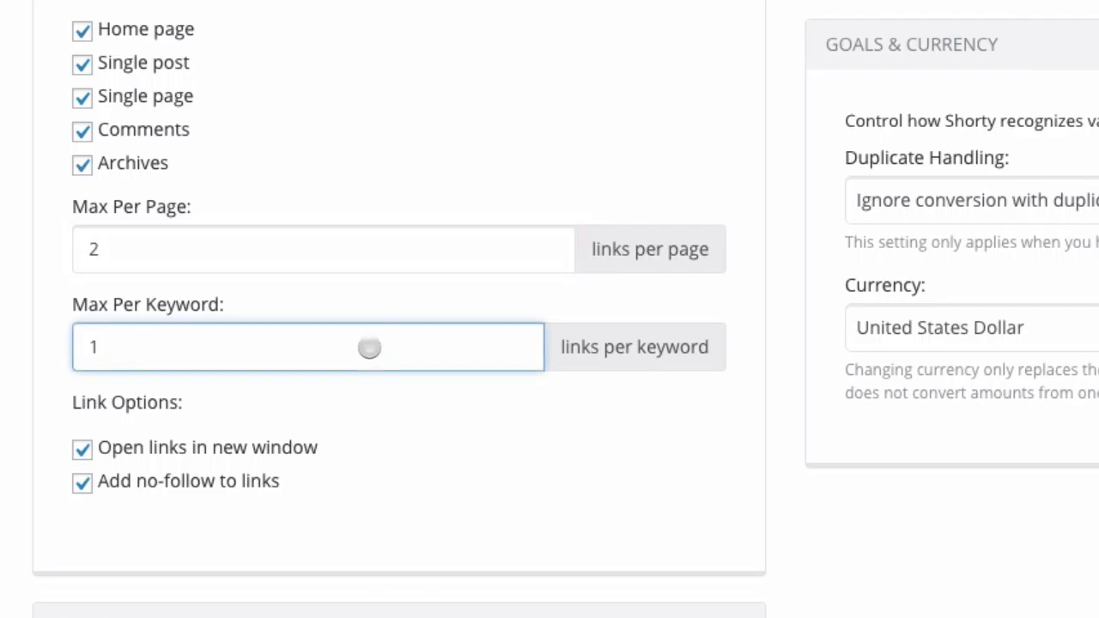
left_click(369, 477)
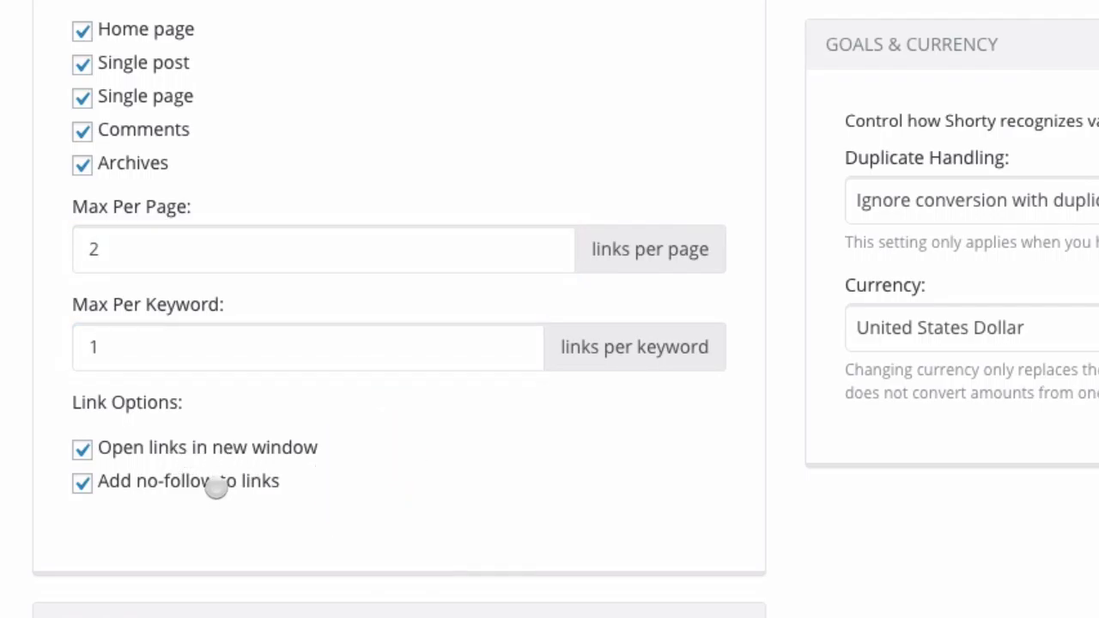
left_click(396, 528)
scroll(455, 523, "down", 10)
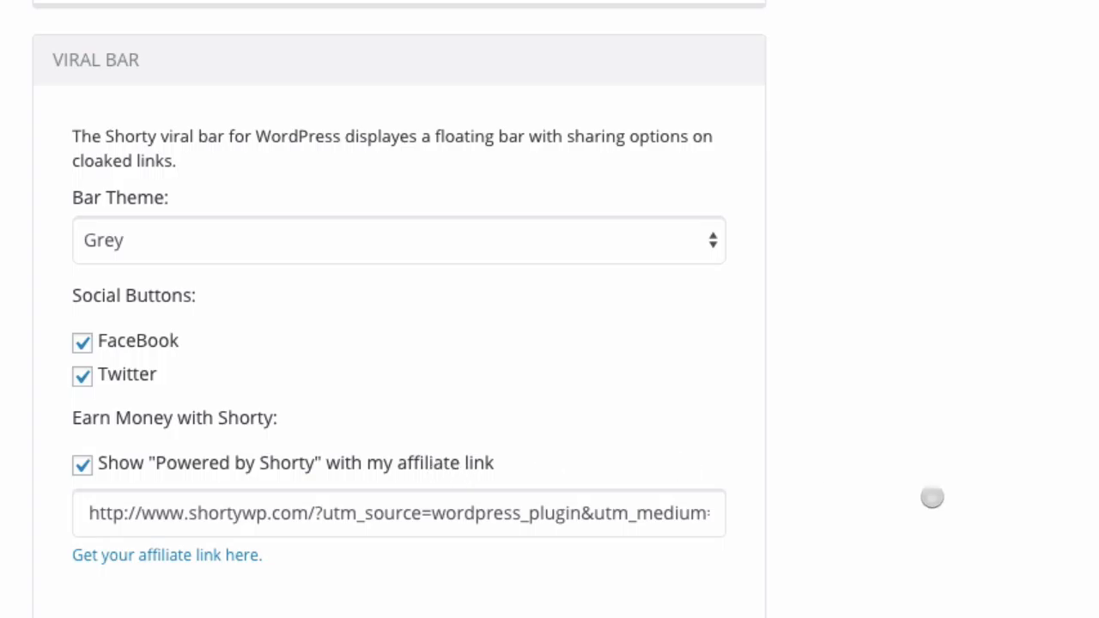
scroll(1010, 333, "up", 15)
scroll(728, 374, "down", 3)
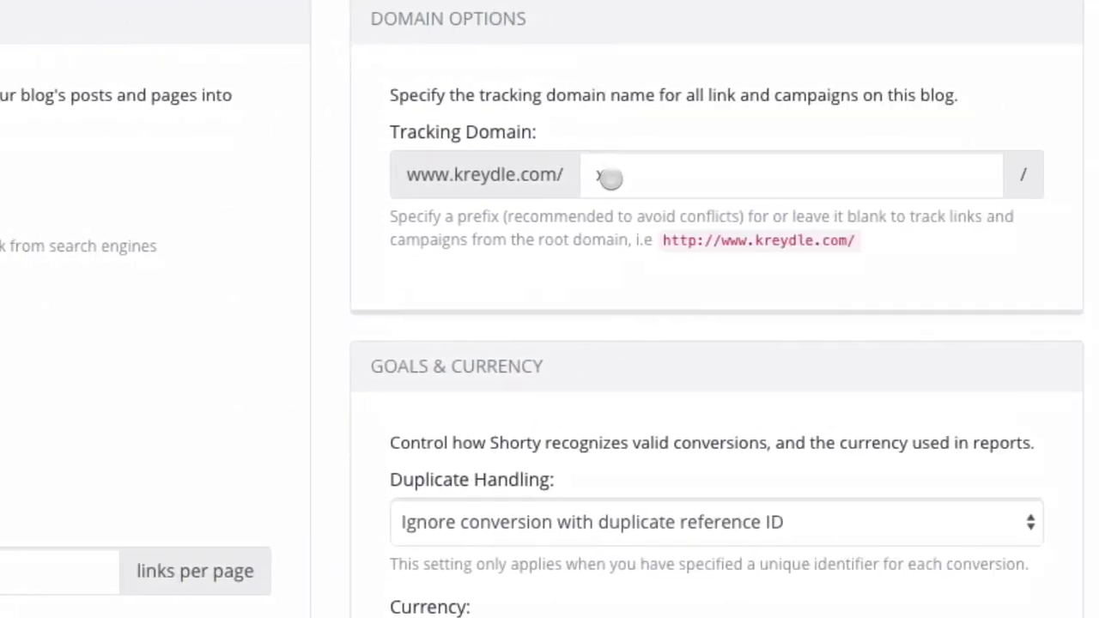
left_click(611, 174)
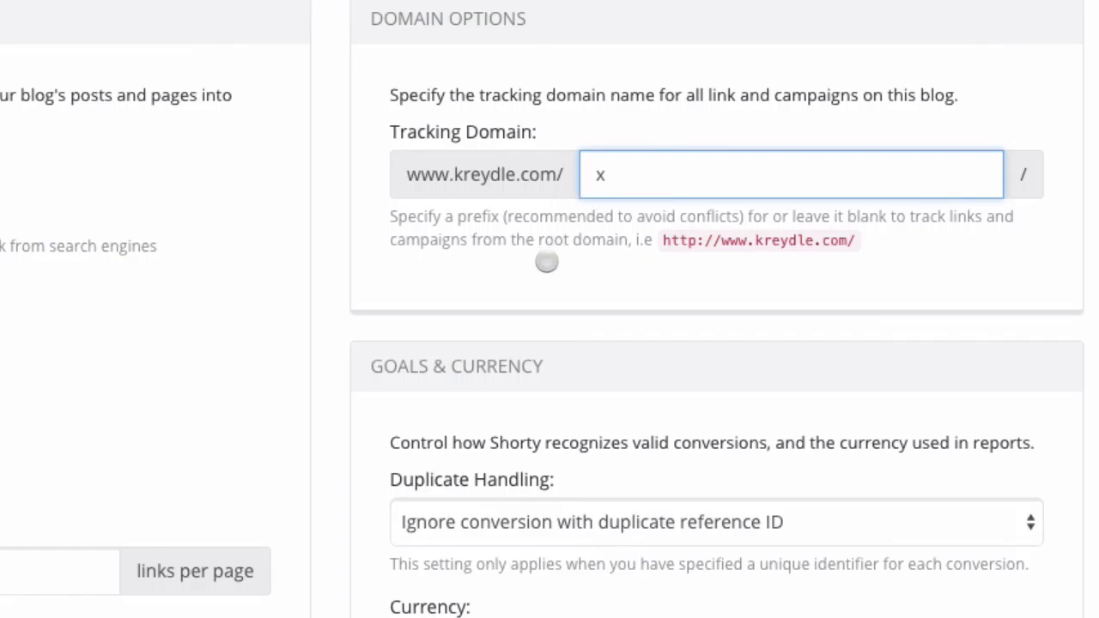
left_click_drag(558, 178, 409, 177)
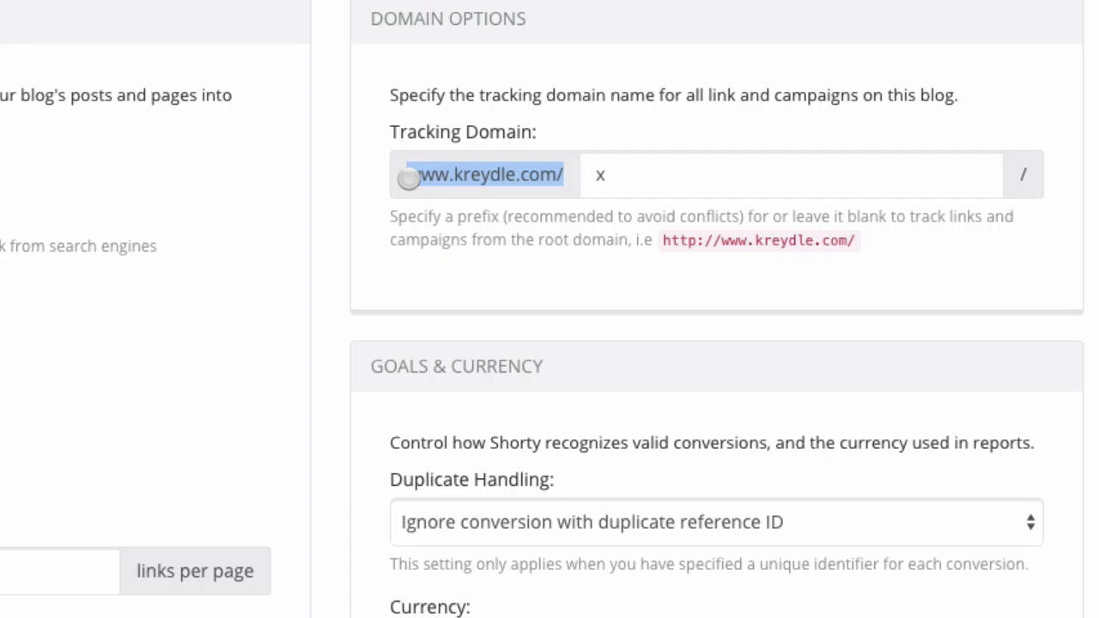
left_click(620, 176)
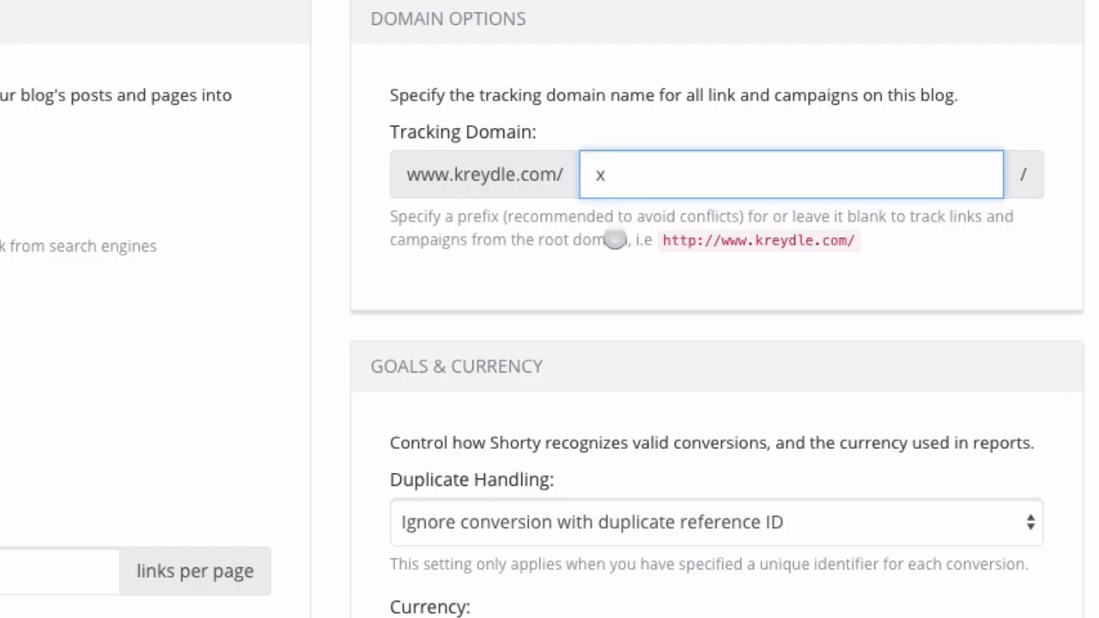
scroll(613, 236, "down", 1)
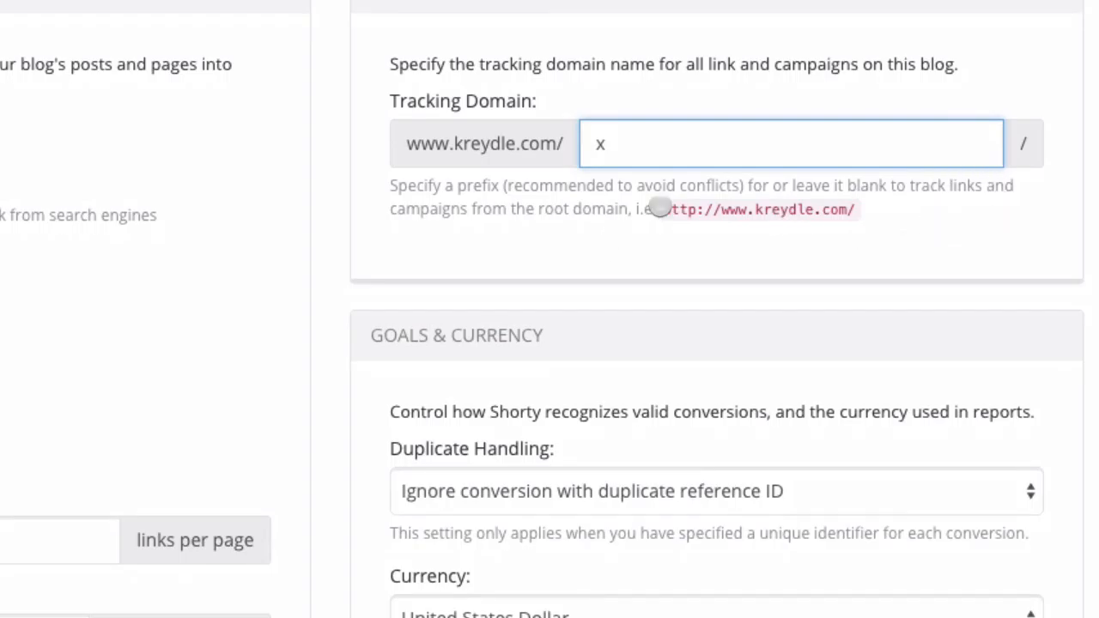
Change the report currency from United States Dollar to Malaysia Ringgit.
scroll(521, 290, "down", 3)
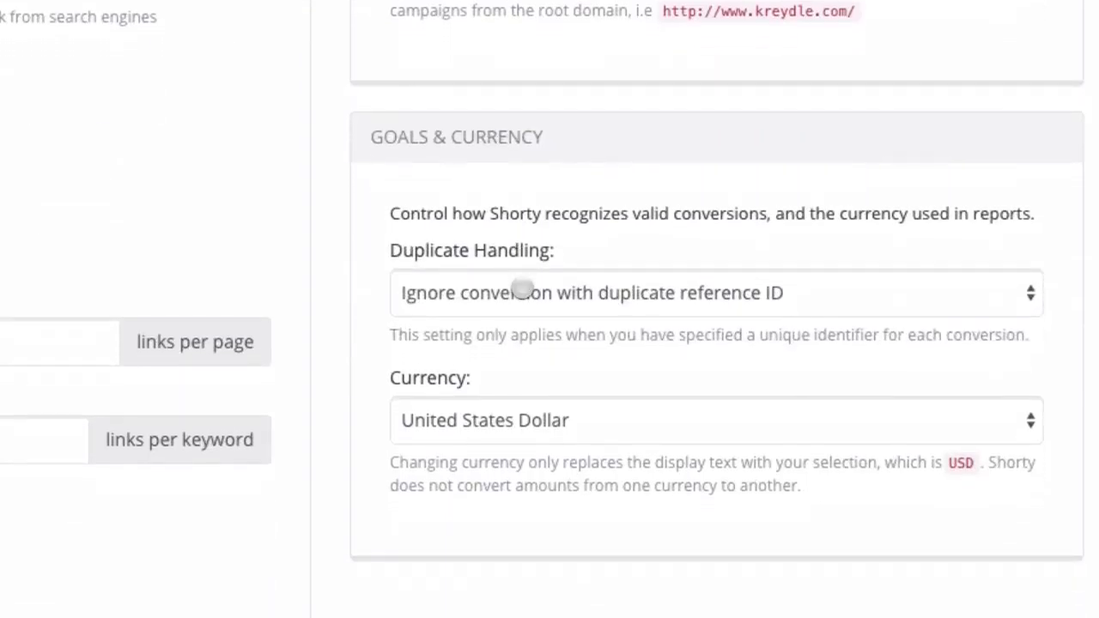
scroll(521, 289, "down", 2)
left_click(685, 237)
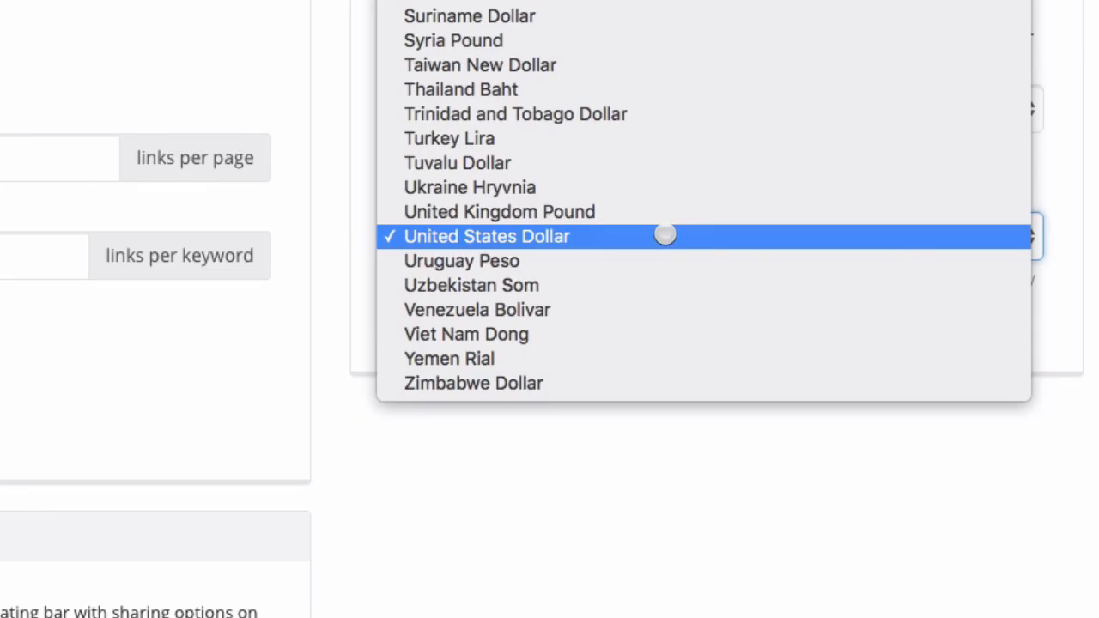
left_click(665, 235)
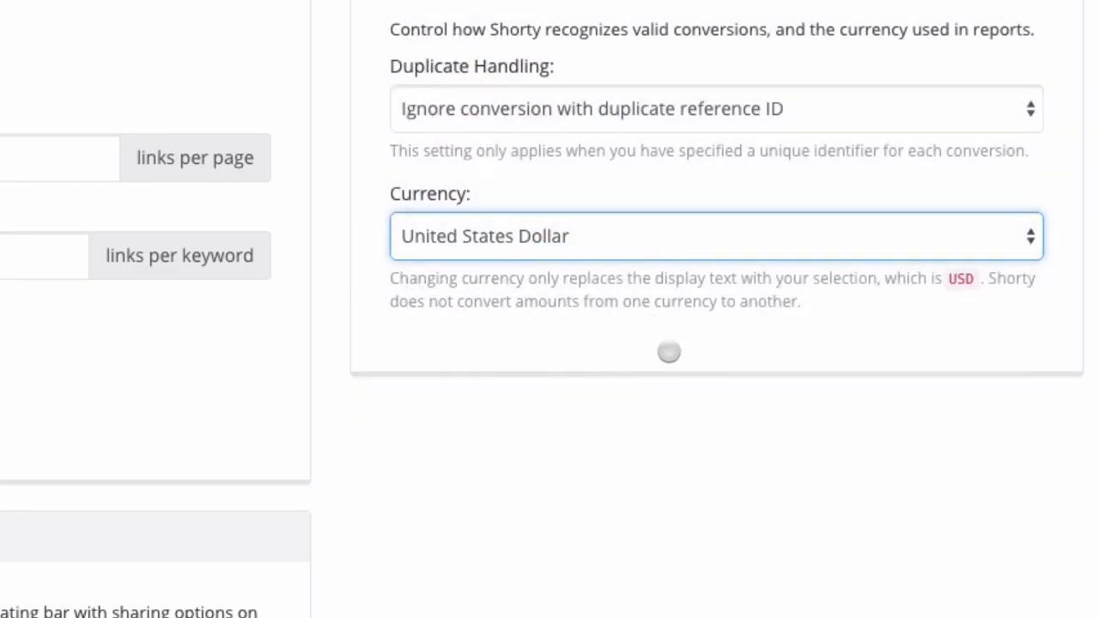
left_click(667, 236)
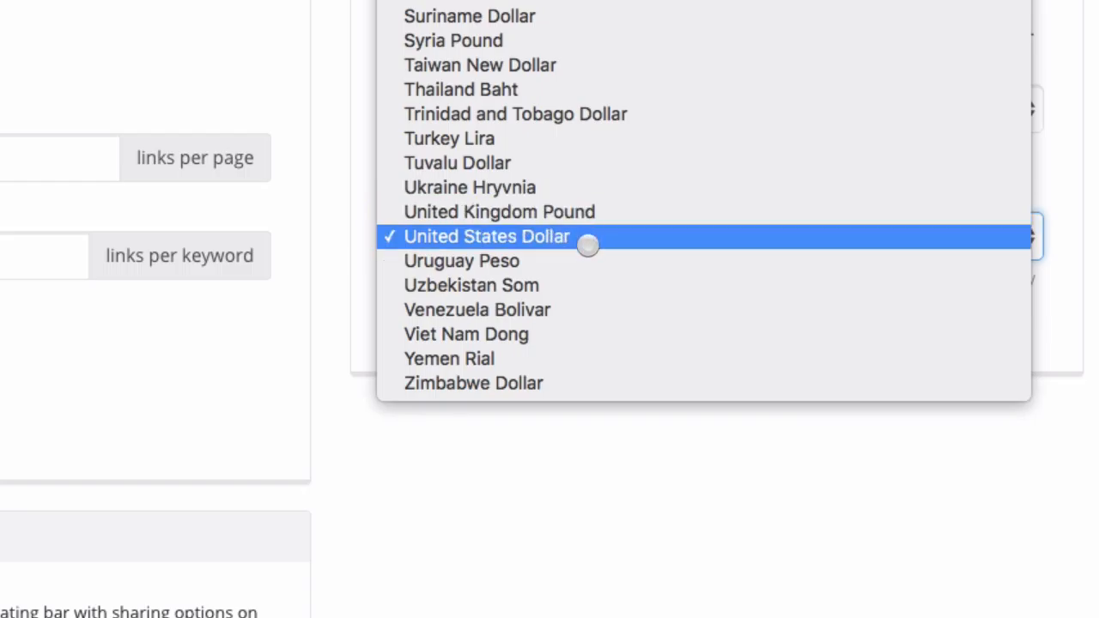
left_click(573, 460)
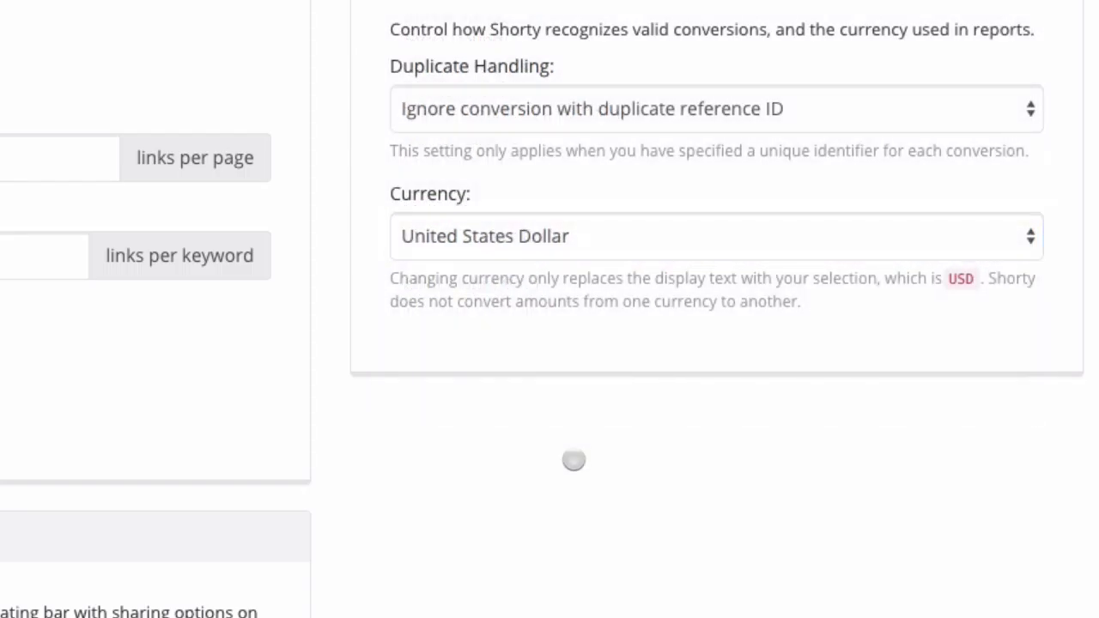
left_click(742, 232)
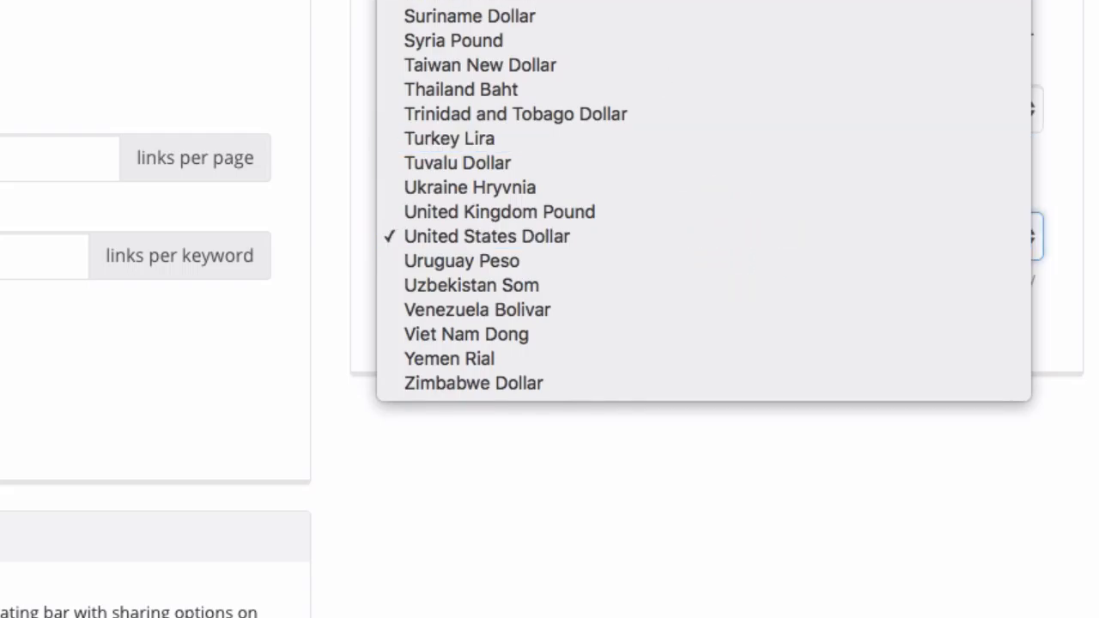
scroll(692, 241, "up", 10)
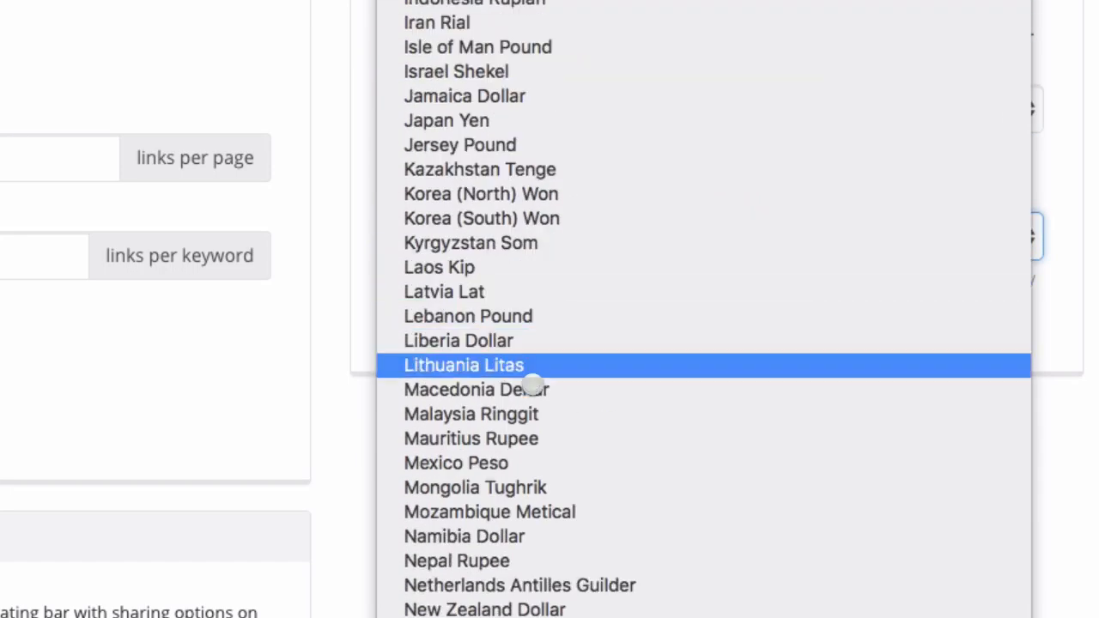
left_click(612, 420)
left_click(821, 443)
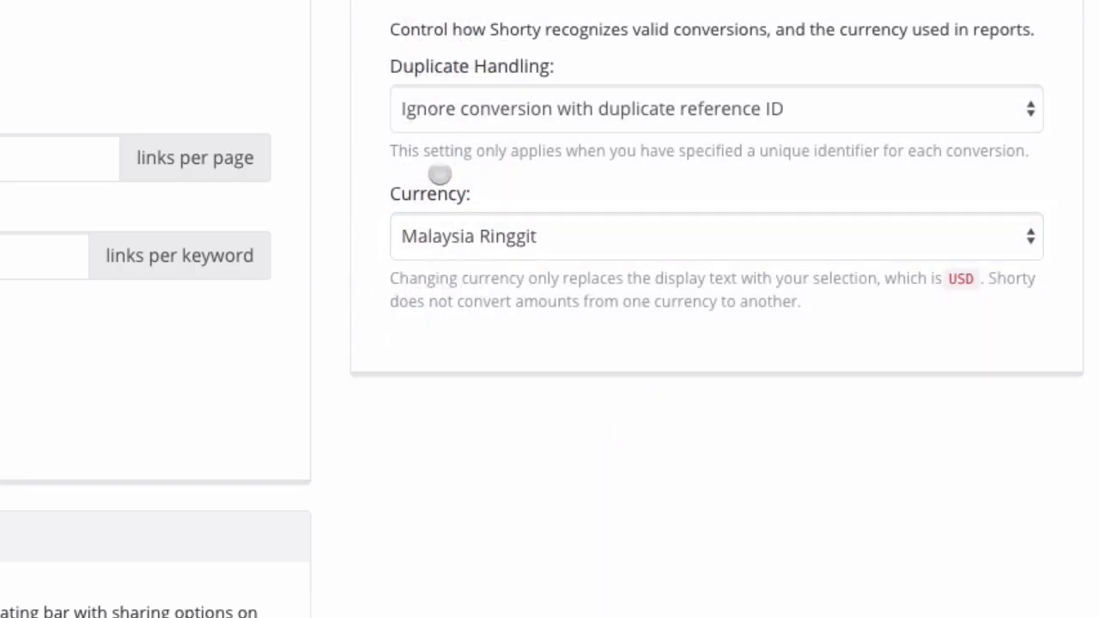
Verify Malaysia Ringgit stays selected, then go to the License & Help page.
left_click(515, 241)
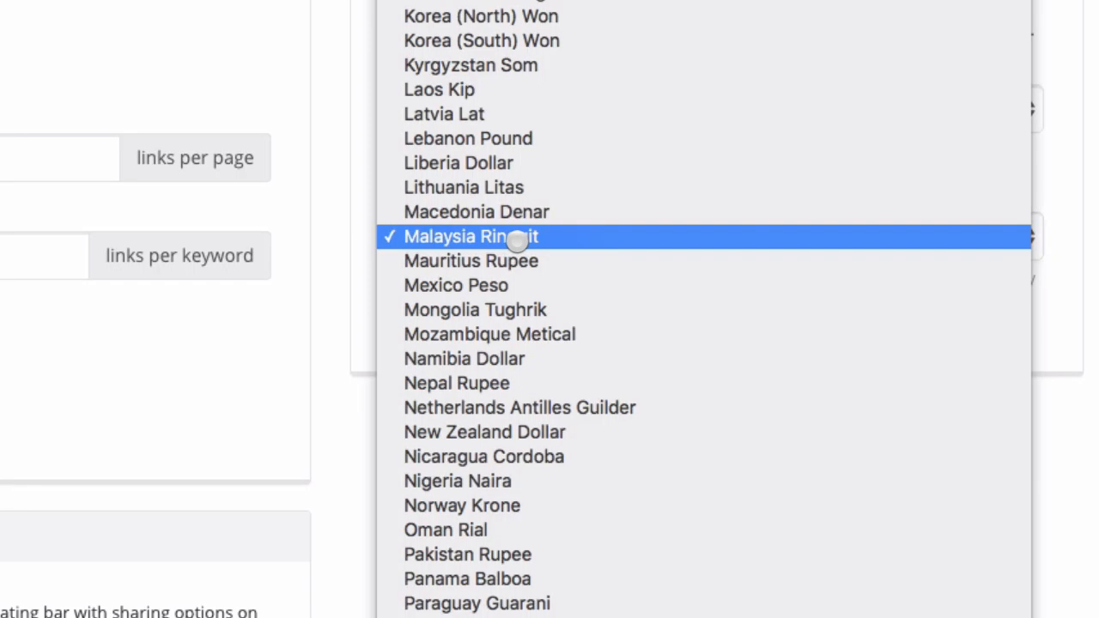
left_click(517, 241)
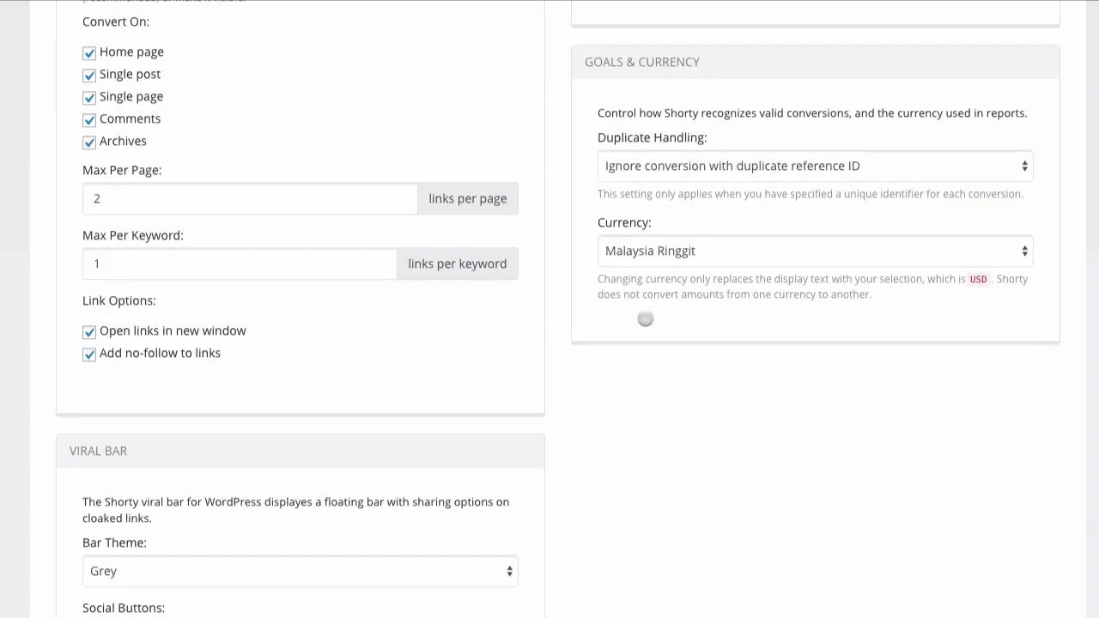
scroll(440, 341, "up", 10)
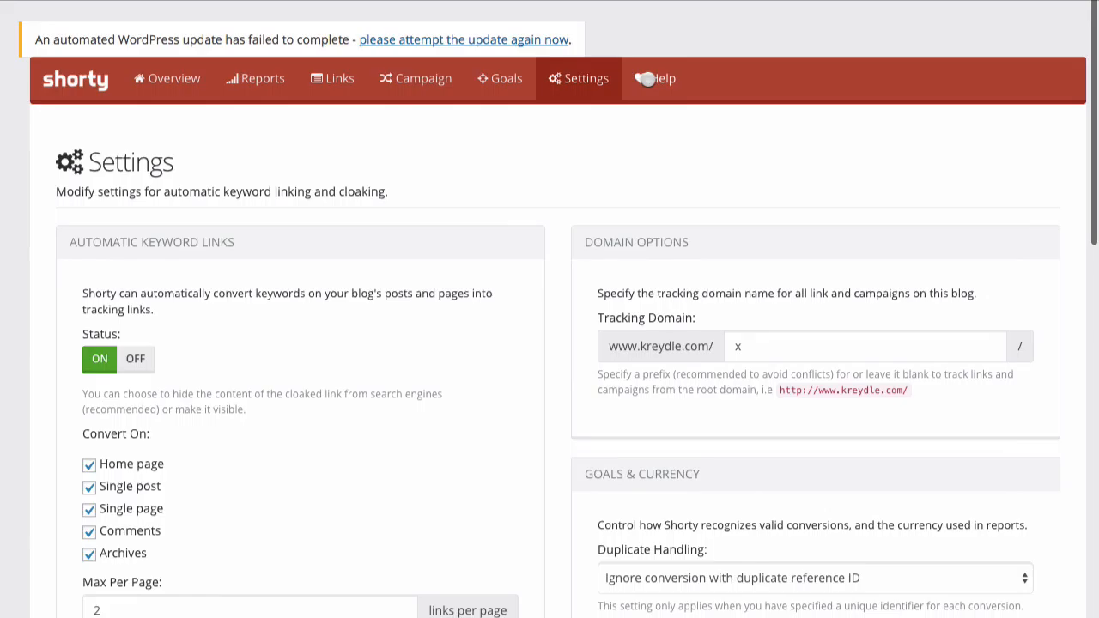
left_click(646, 78)
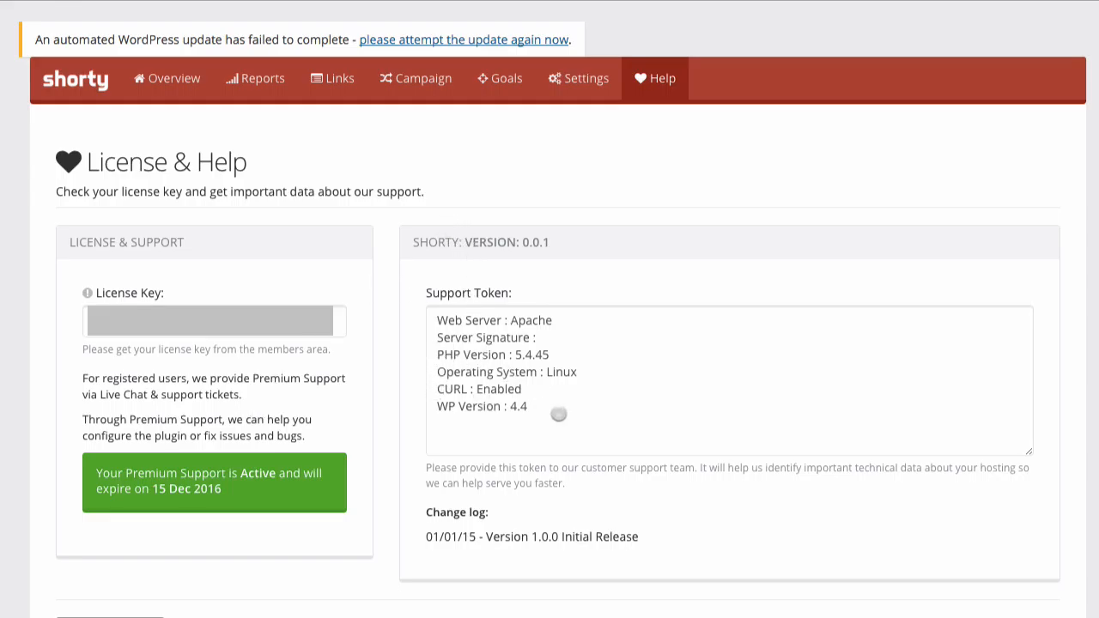
Select the full Support Token text on the License & Help page.
left_click_drag(557, 410, 437, 316)
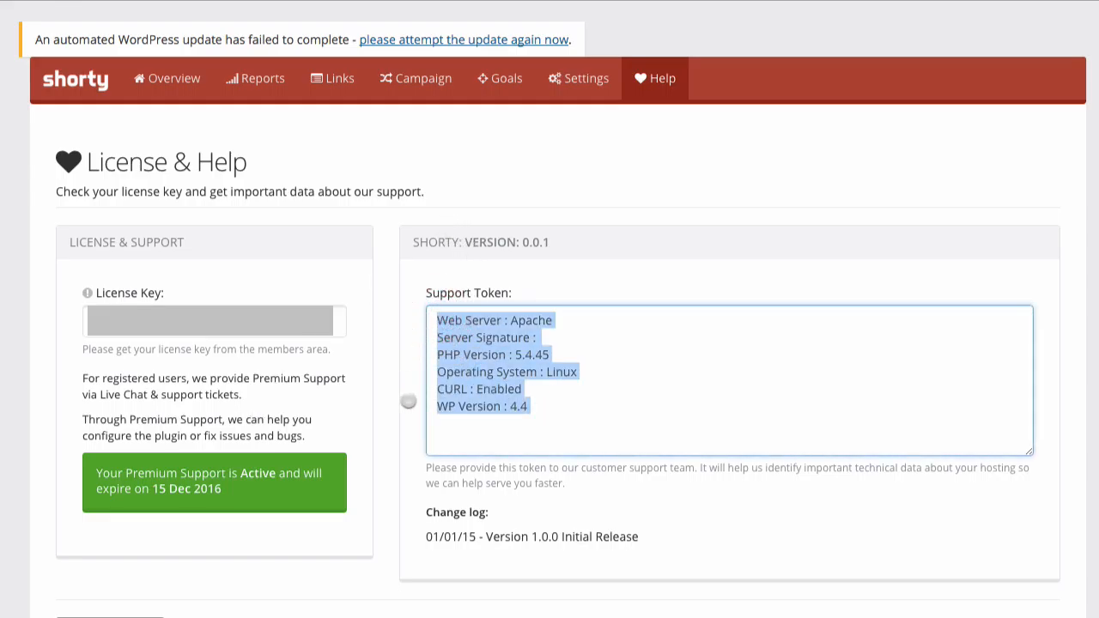
left_click(410, 403)
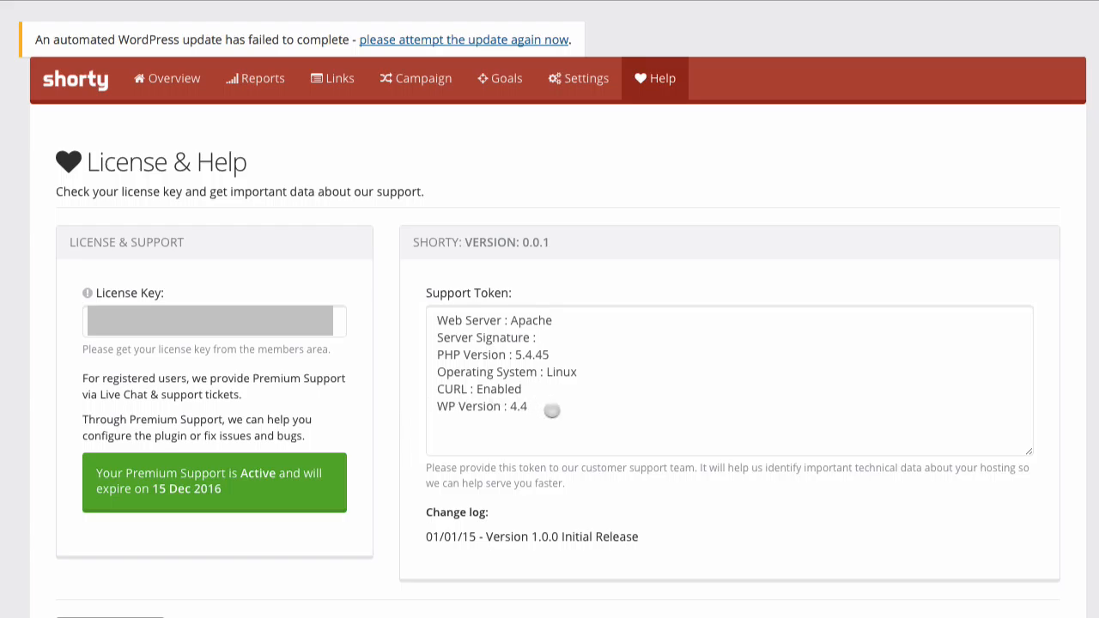
mouse_move(550, 410)
left_mouse_down()
mouse_move(517, 407)
mouse_move(435, 321)
left_mouse_up()
left_click(412, 373)
left_click_drag(528, 409, 422, 319)
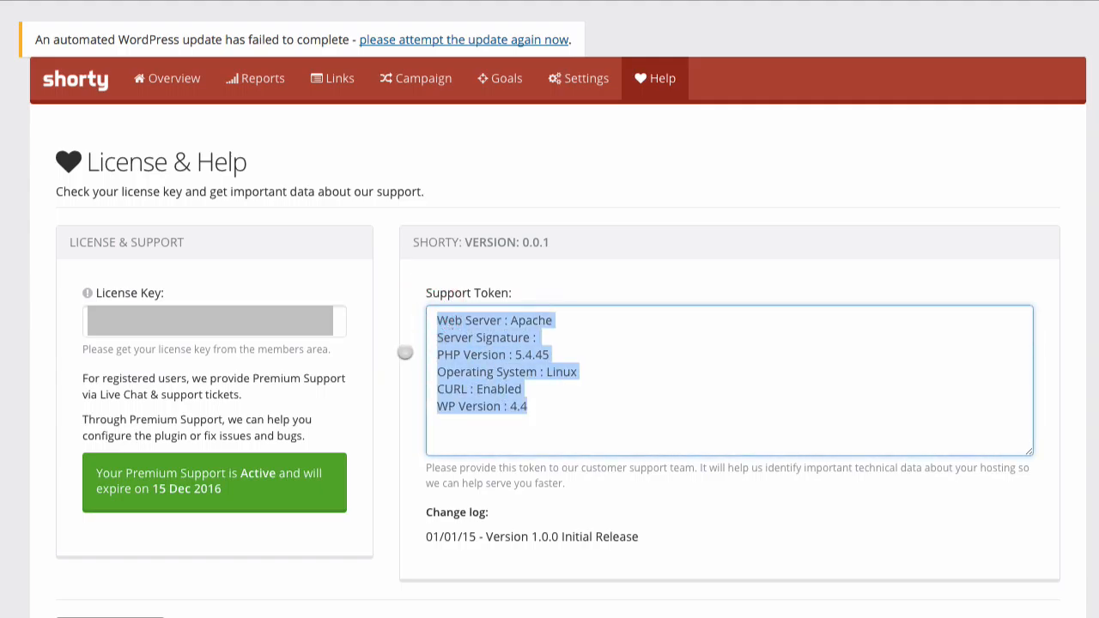